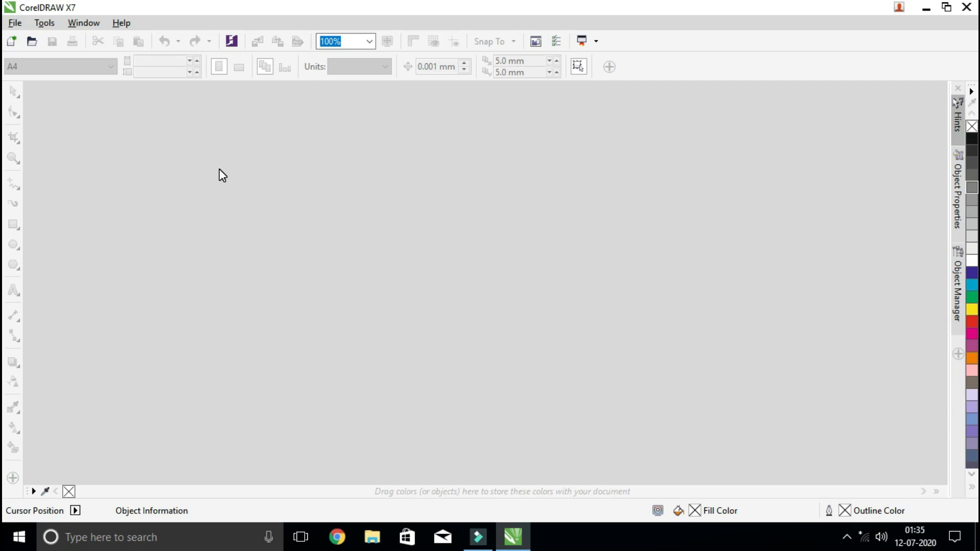
# Create a new A4 portrait document in inches with CMYK color mode, 300 dpi rendering resolution and Enhanced preview mode
pyautogui.click(18, 24)
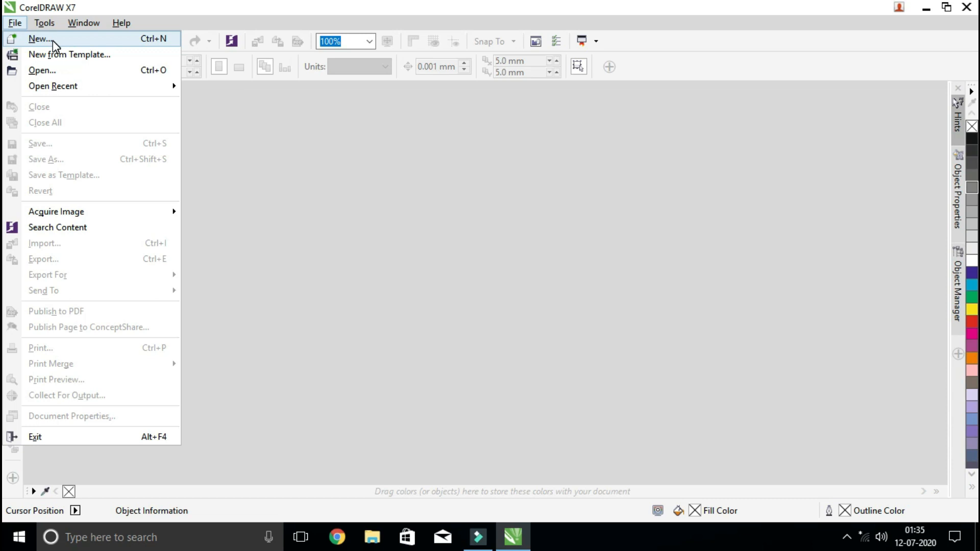
pyautogui.click(304, 179)
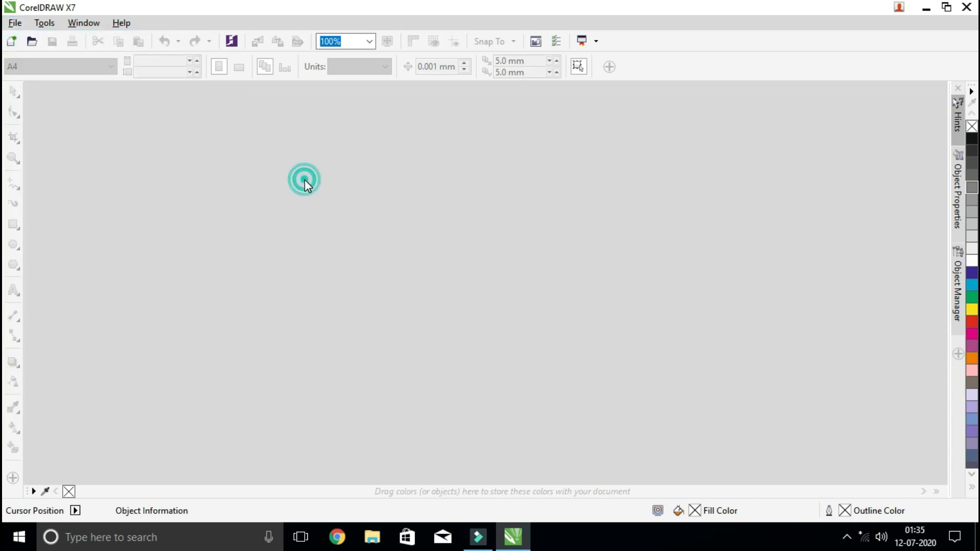
pyautogui.click(11, 44)
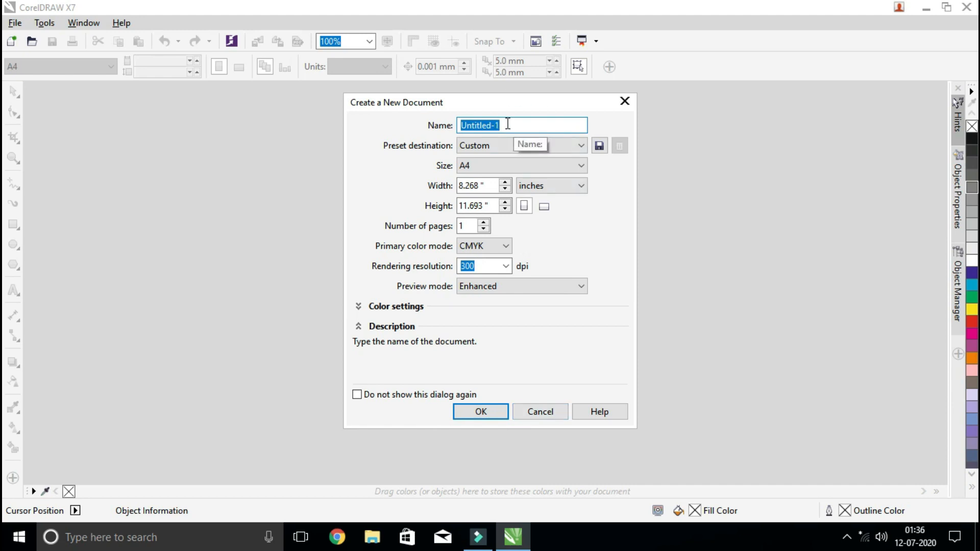
pyautogui.click(545, 186)
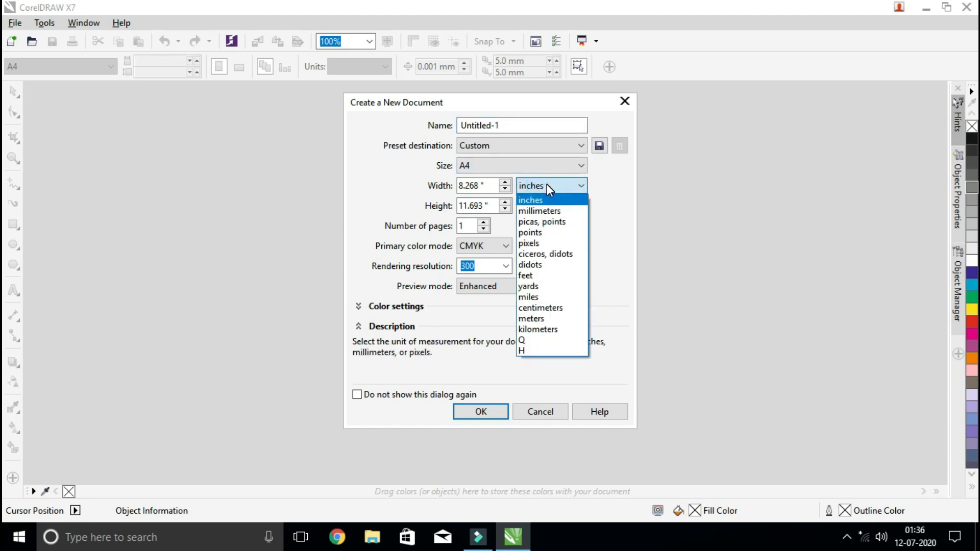
pyautogui.click(547, 186)
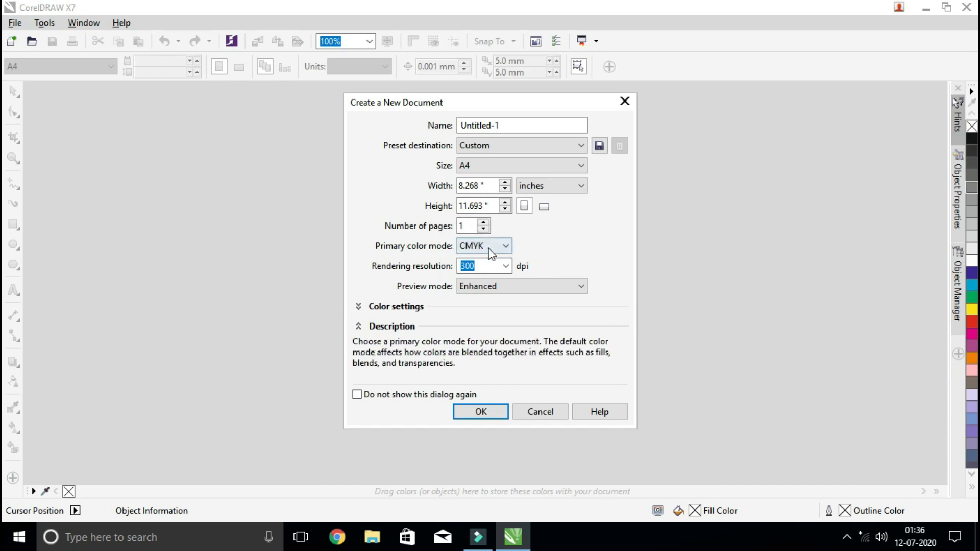
pyautogui.click(506, 247)
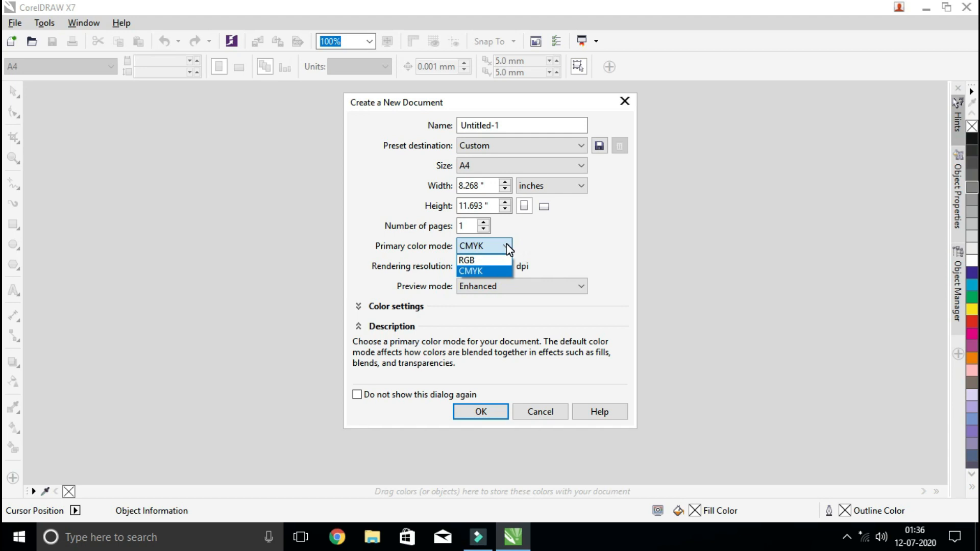
pyautogui.click(484, 271)
pyautogui.click(485, 268)
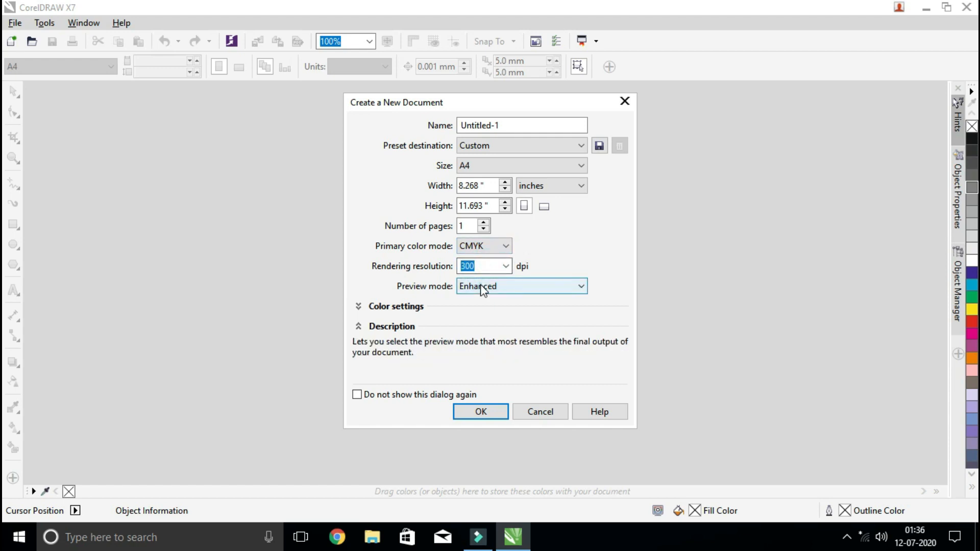
pyautogui.click(481, 286)
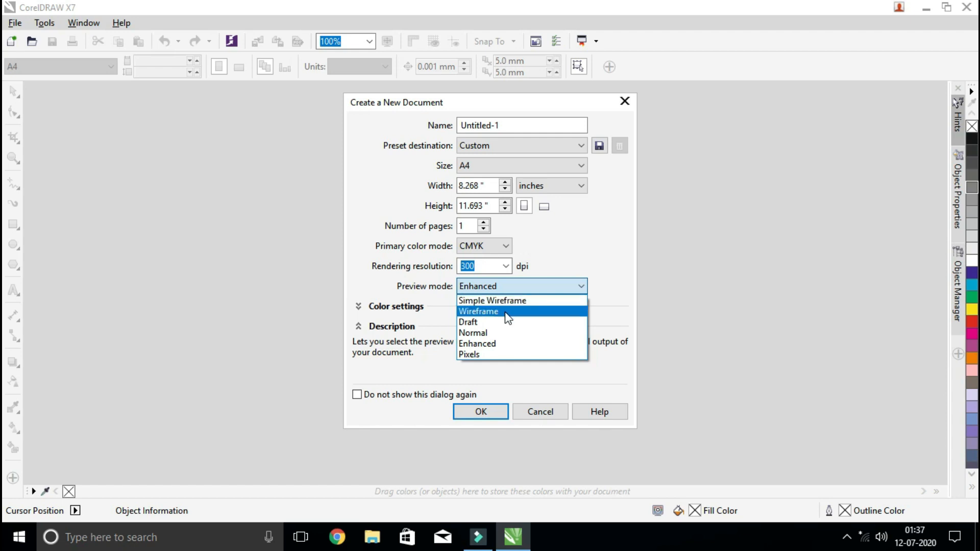
pyautogui.click(494, 349)
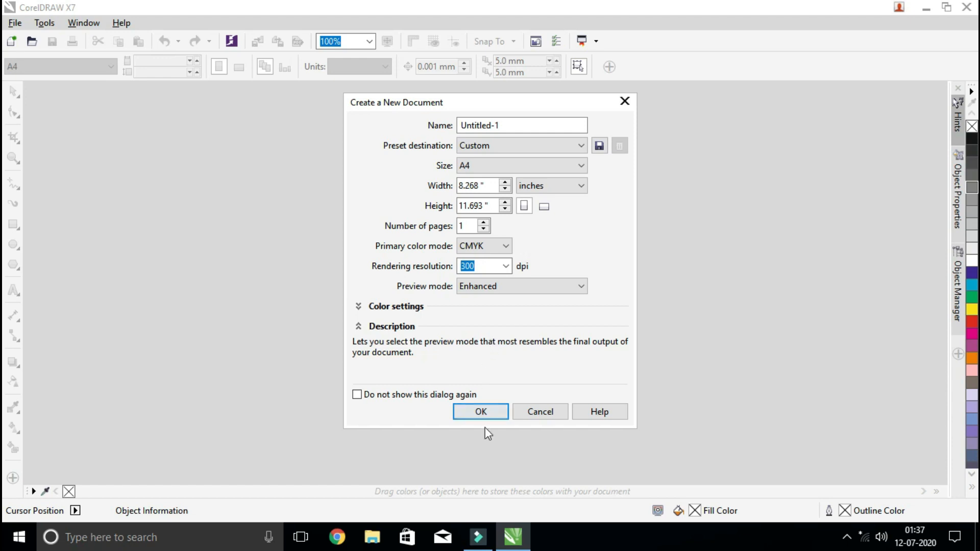
pyautogui.click(490, 413)
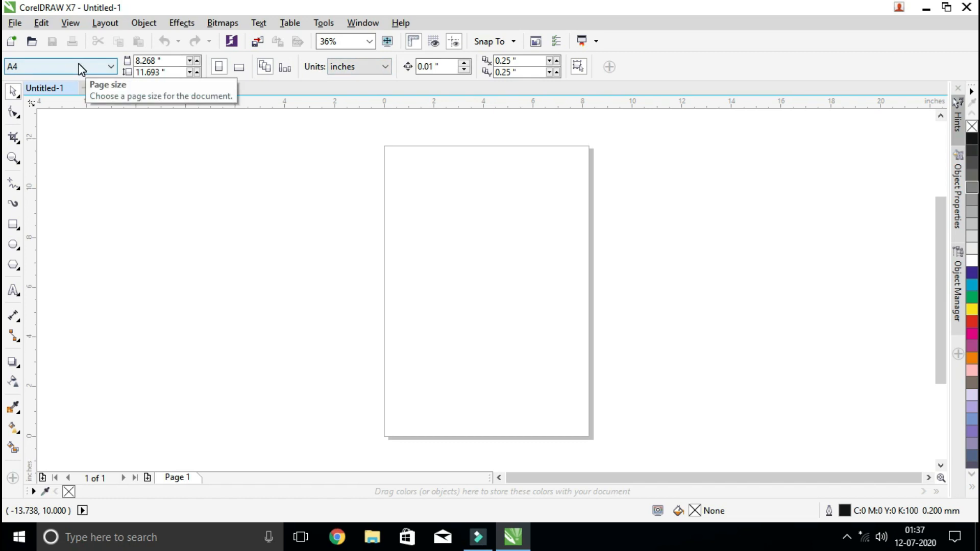
pyautogui.click(14, 113)
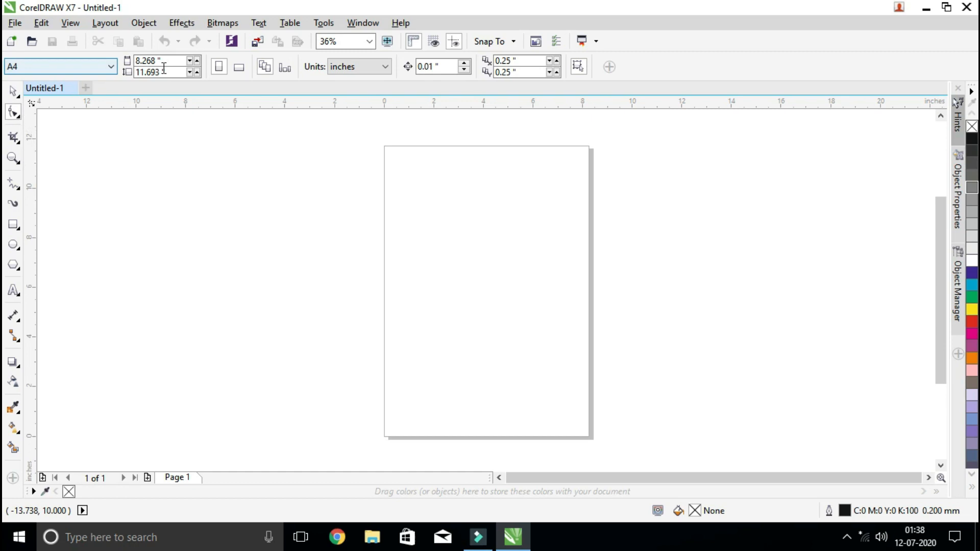
pyautogui.click(13, 160)
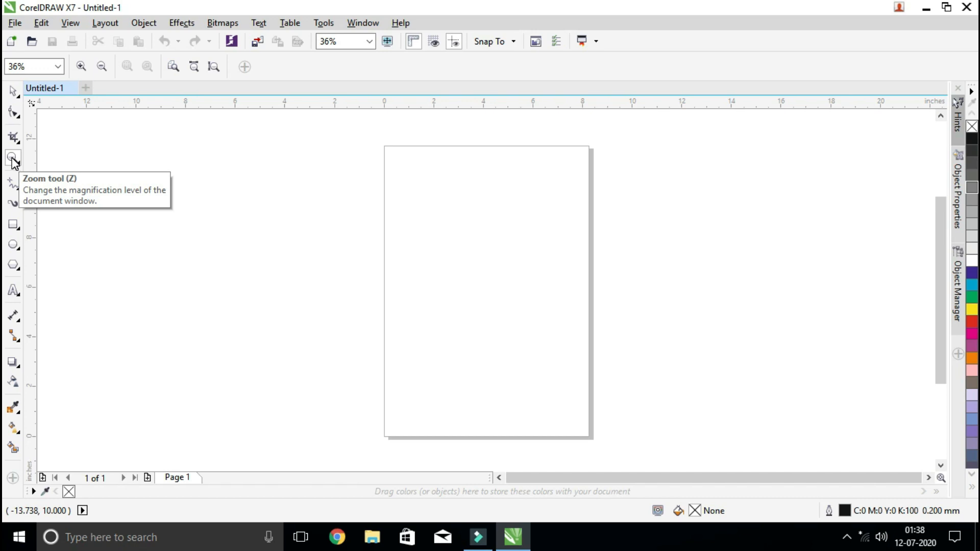
pyautogui.click(13, 185)
pyautogui.click(14, 203)
pyautogui.click(14, 225)
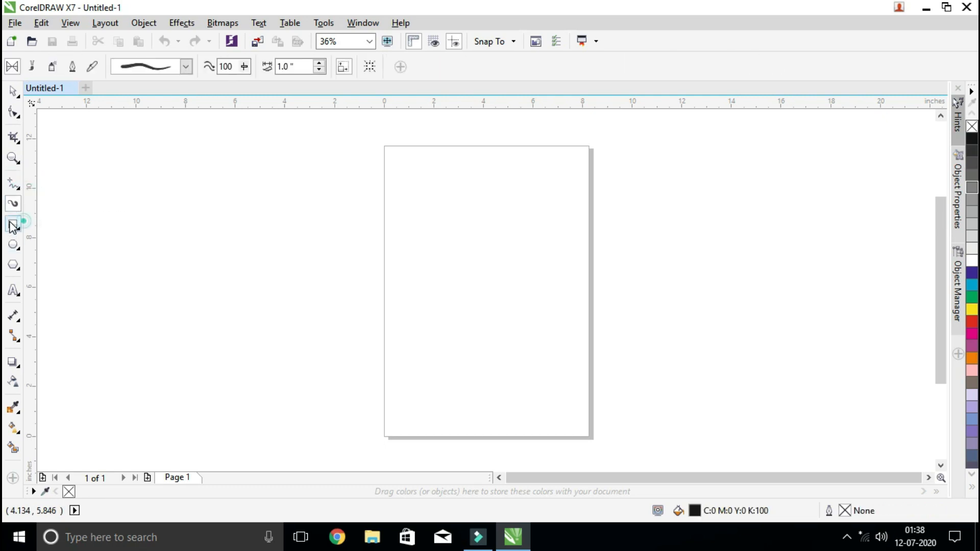
pyautogui.click(14, 245)
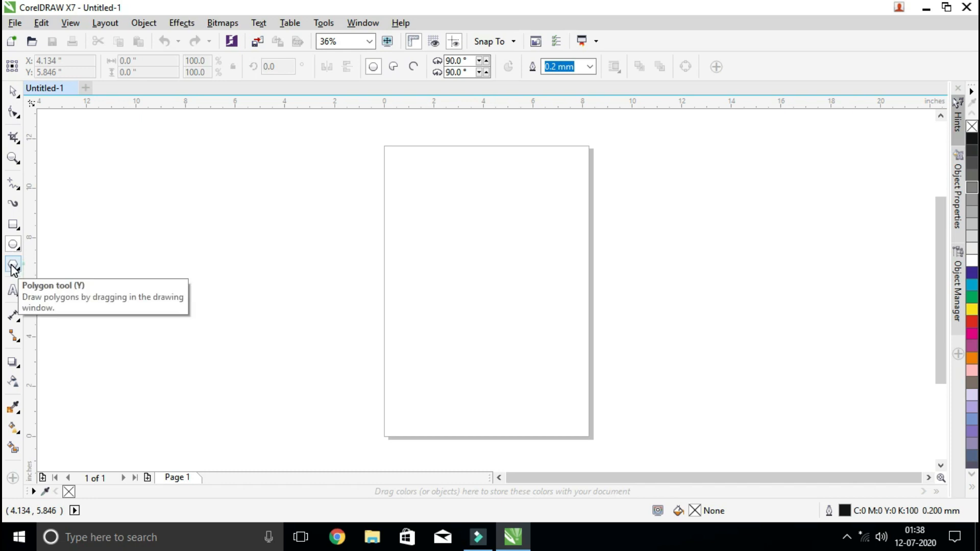
pyautogui.click(13, 267)
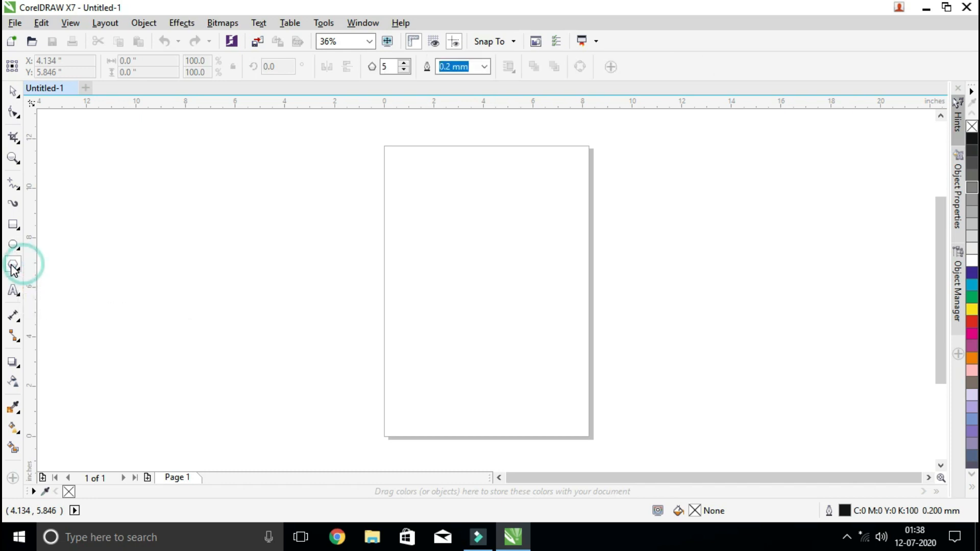
pyautogui.click(13, 294)
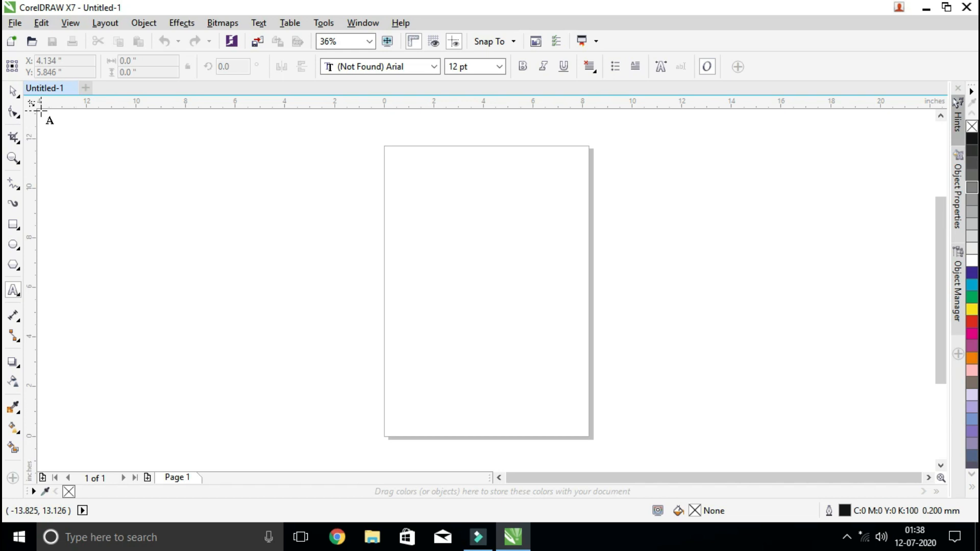
pyautogui.click(13, 92)
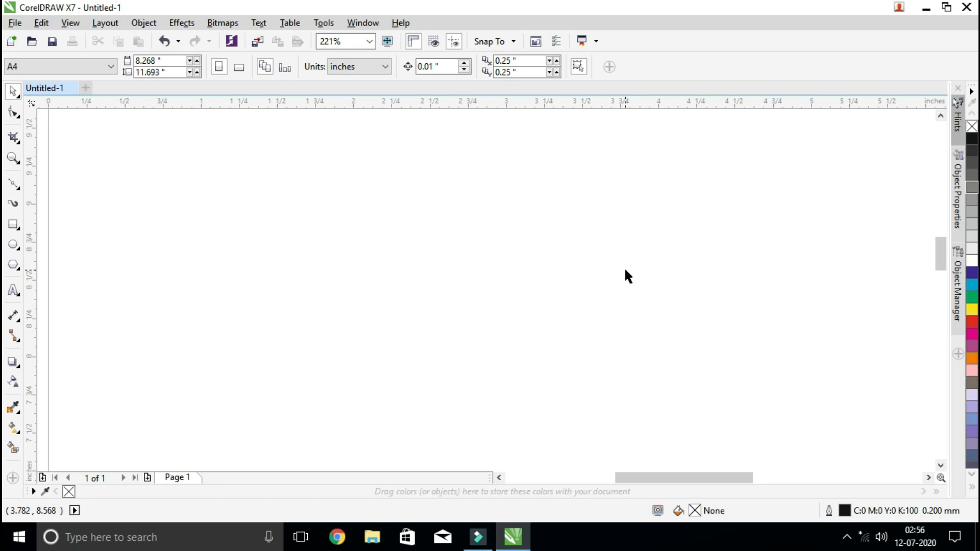
# Import the BEAKS sketch 1aace620f6aa26927ff14b28_rw_1920 from Downloads and place it about 6.4 inches wide on the upper half of the page
pyautogui.scroll(-5, 625, 271)
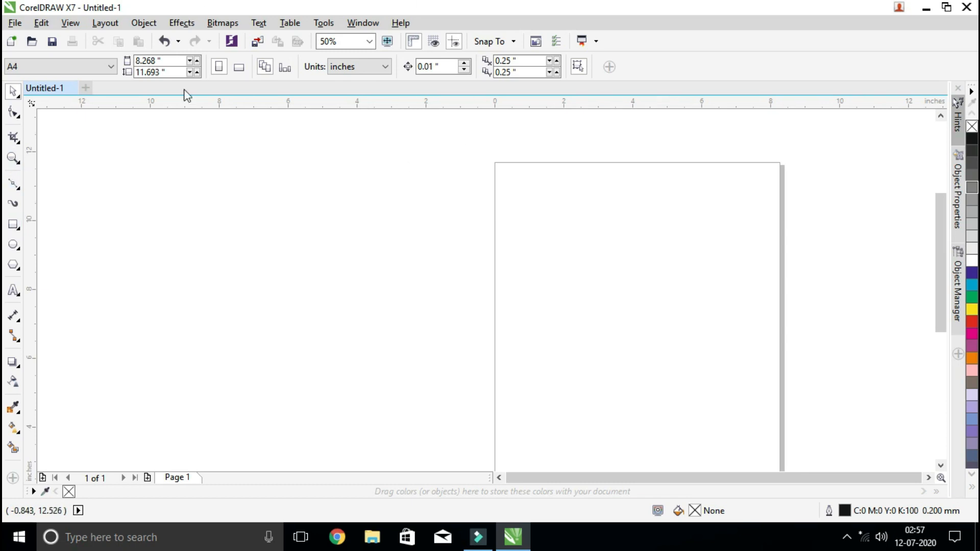
pyautogui.click(257, 42)
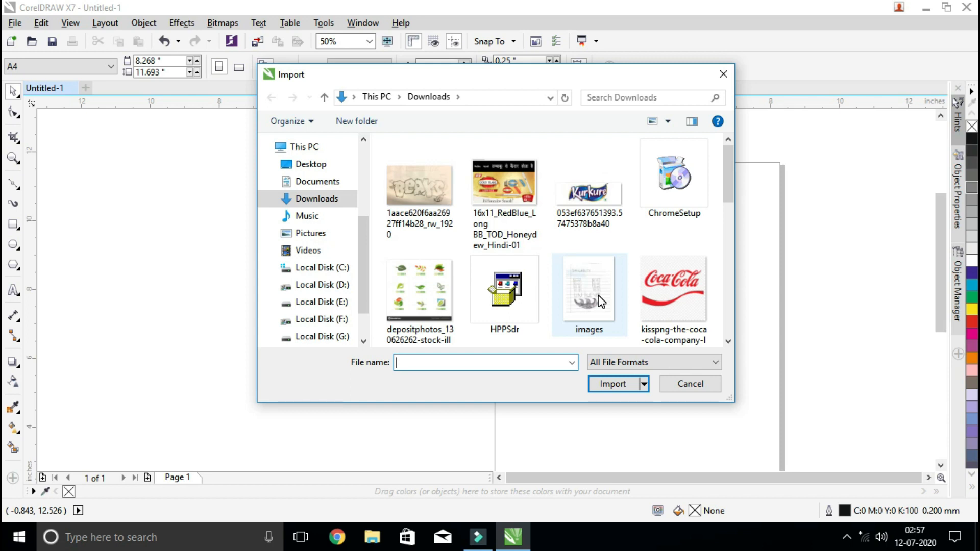
pyautogui.moveTo(726, 175)
pyautogui.mouseDown()
pyautogui.moveTo(722, 285)
pyautogui.moveTo(727, 179)
pyautogui.mouseUp()
pyautogui.doubleClick(424, 198)
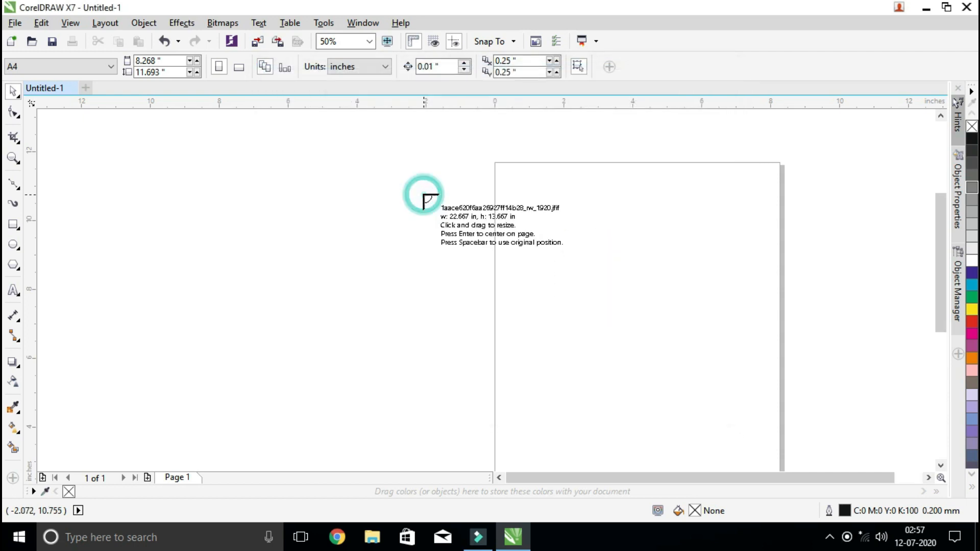
pyautogui.moveTo(607, 238); pyautogui.dragTo(766, 360)
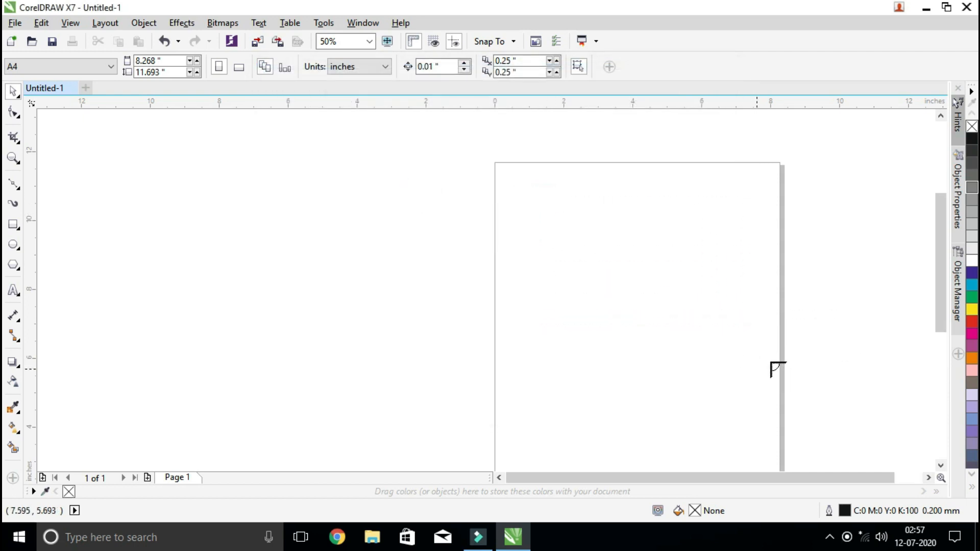
pyautogui.click(12, 159)
pyautogui.moveTo(516, 185); pyautogui.dragTo(779, 361)
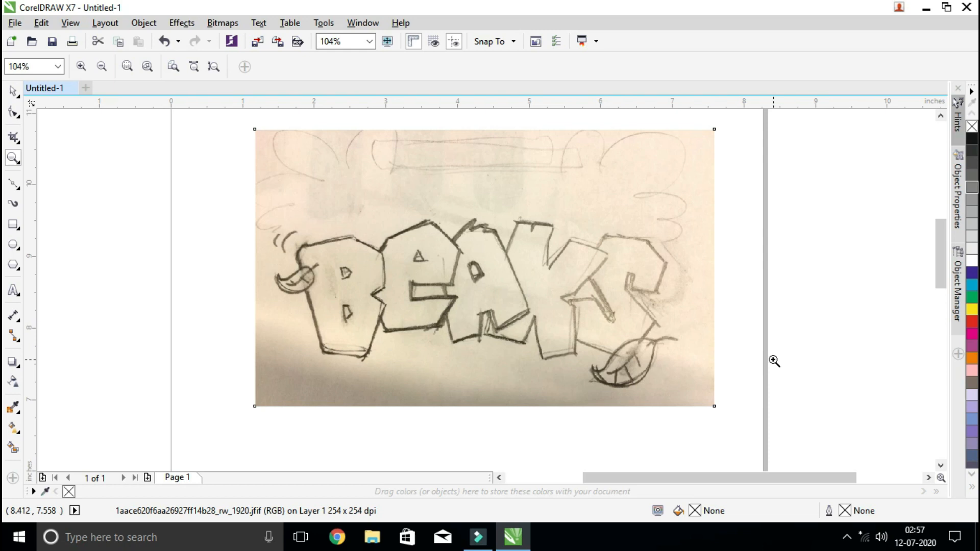
pyautogui.click(13, 91)
pyautogui.click(251, 191)
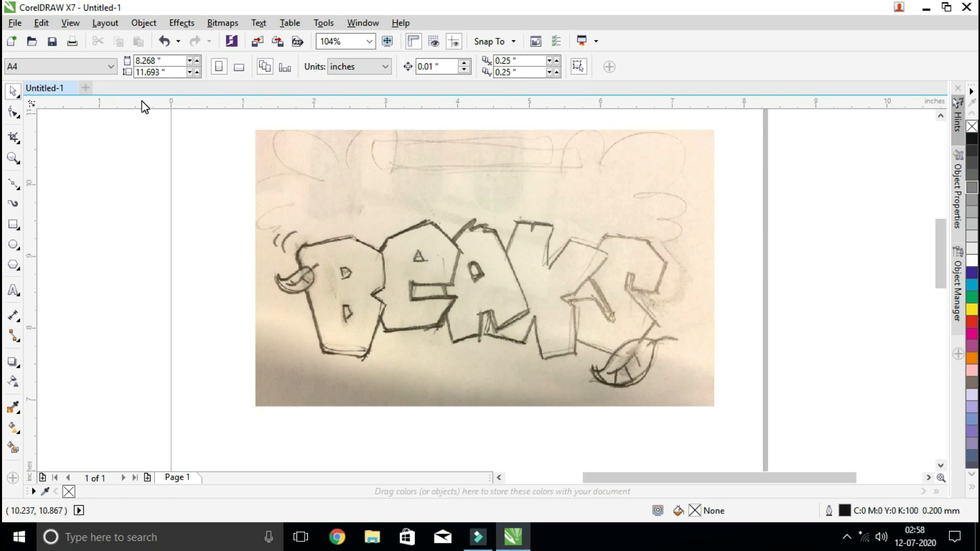
# Import the BEAKS sketch from Downloads a second time, placing it about 6.42 inches wide directly over the first copy
pyautogui.click(17, 23)
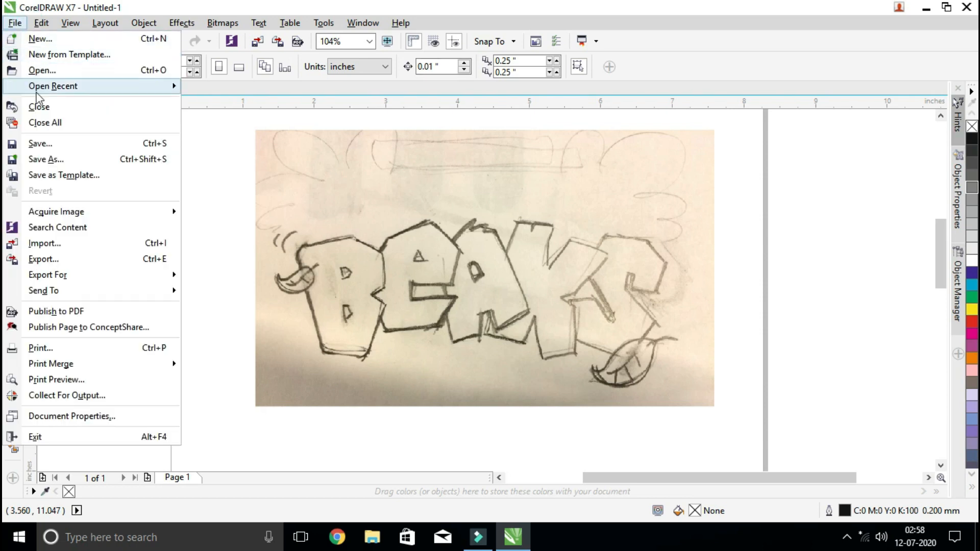
pyautogui.click(56, 246)
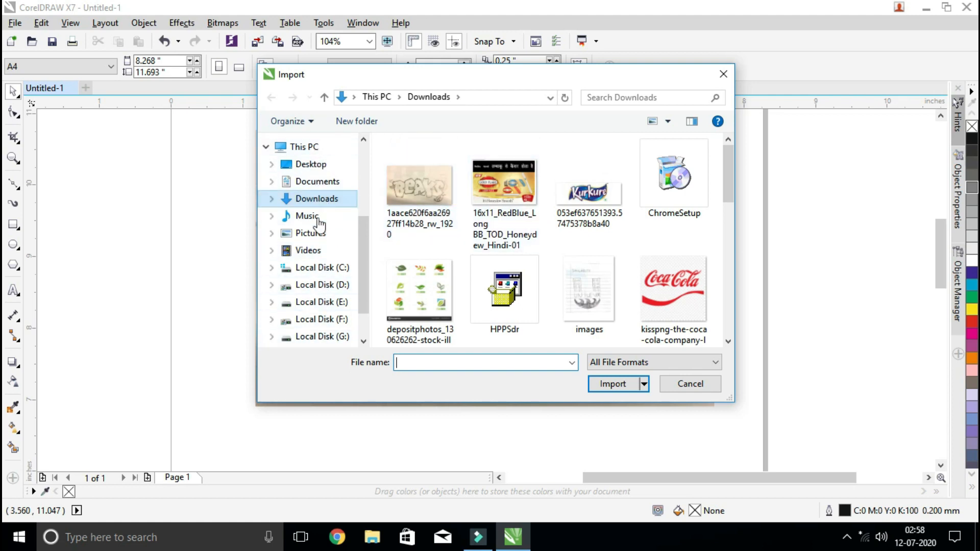
pyautogui.doubleClick(320, 199)
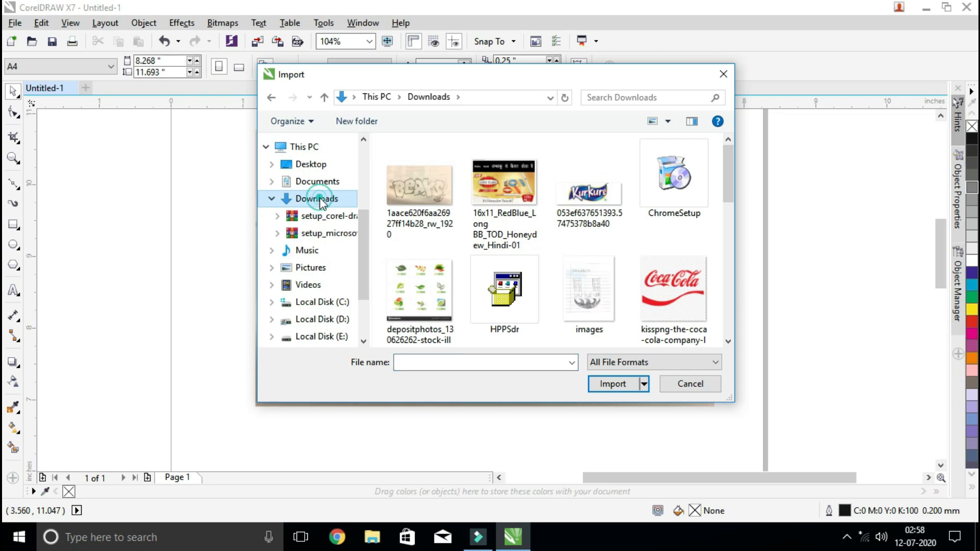
pyautogui.click(433, 173)
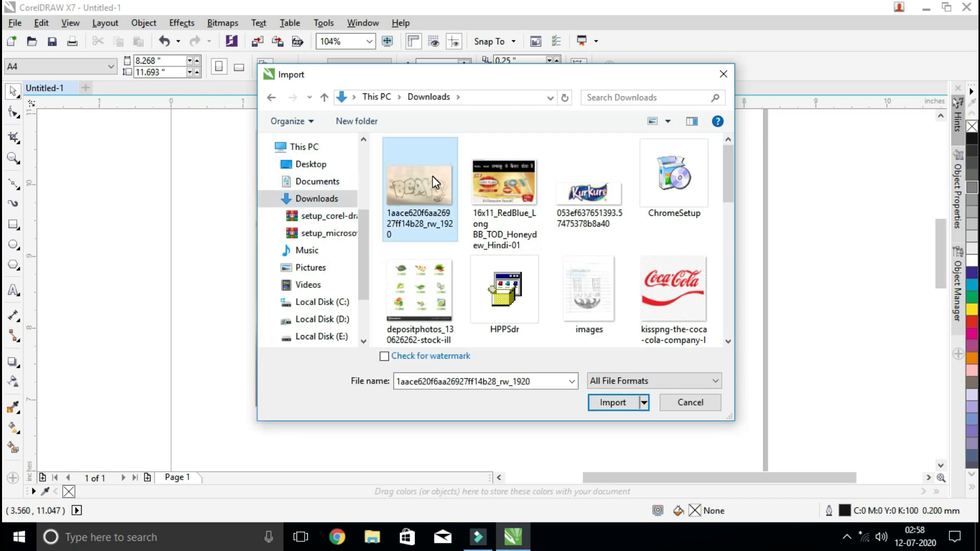
pyautogui.doubleClick(433, 176)
pyautogui.moveTo(254, 131); pyautogui.dragTo(715, 442)
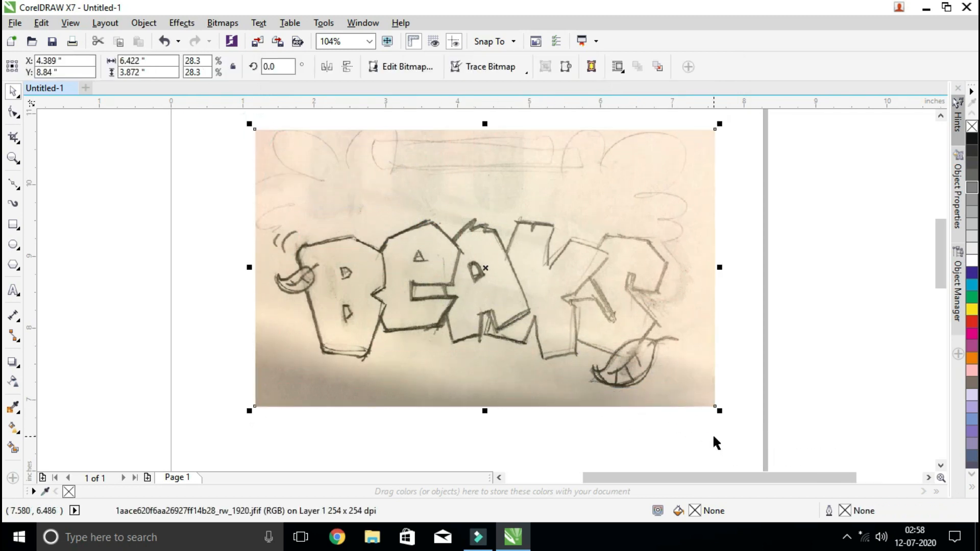
# Remove the first copy of the sketch and move the remaining copy to about X 4.41, Y 8.79 inches
pyautogui.moveTo(578, 198); pyautogui.dragTo(548, 236)
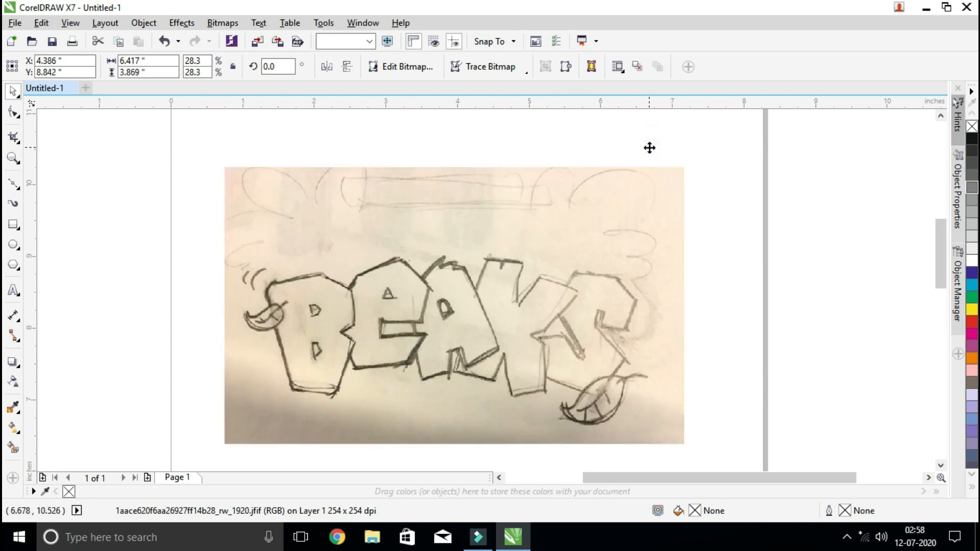
pyautogui.click(649, 148)
pyautogui.moveTo(516, 293); pyautogui.dragTo(572, 264)
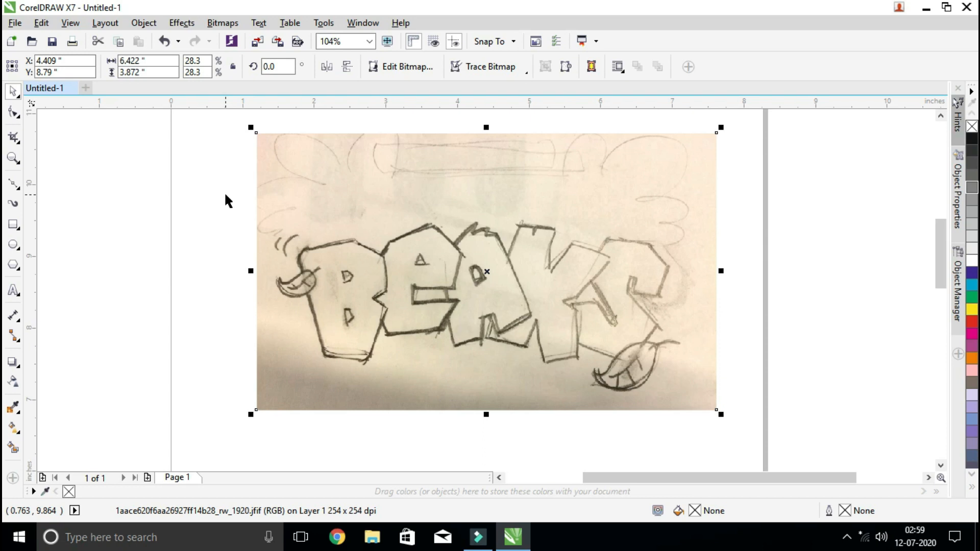
pyautogui.click(177, 201)
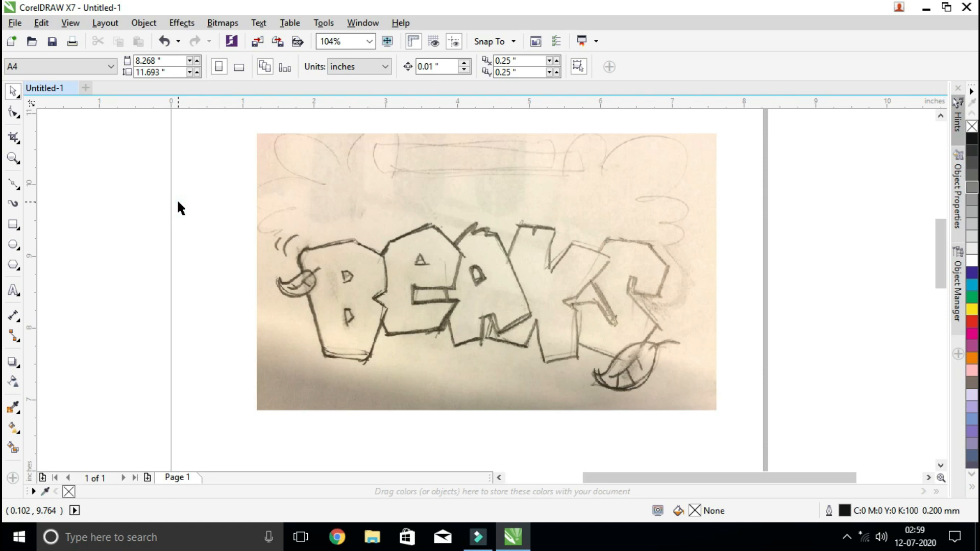
# Shift the sketch image slightly to about X 4.55, Y 8.77 inches, keeping it selected
pyautogui.click(337, 202)
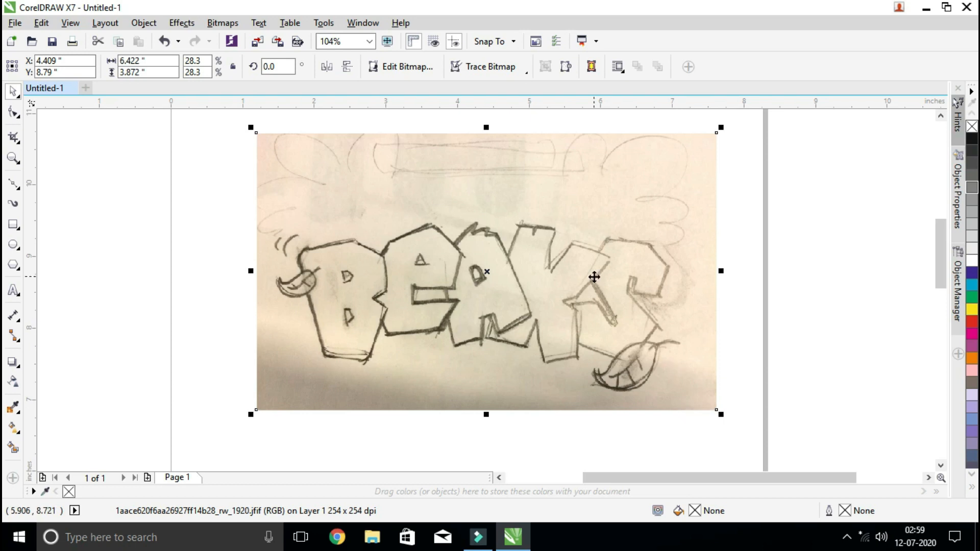
pyautogui.rightClick(455, 205)
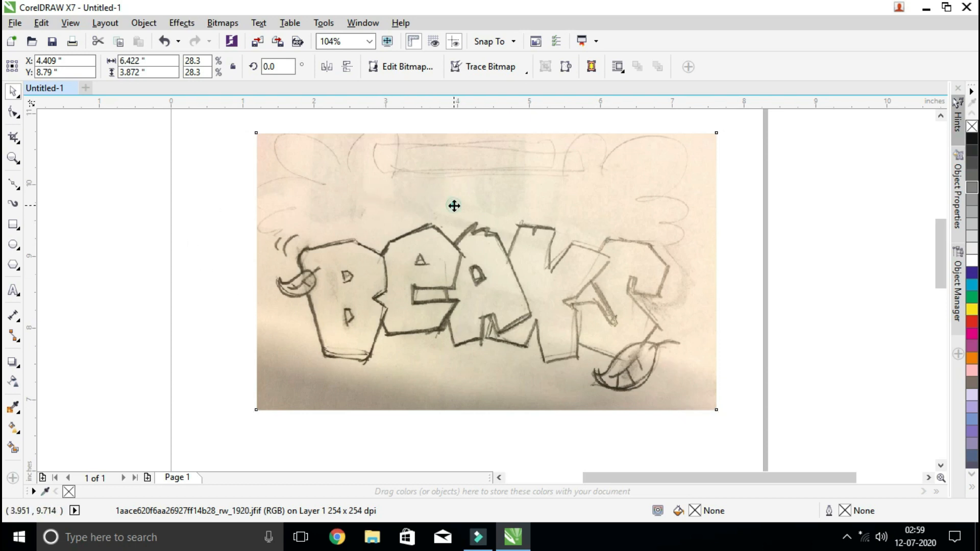
pyautogui.moveTo(454, 206); pyautogui.dragTo(509, 238)
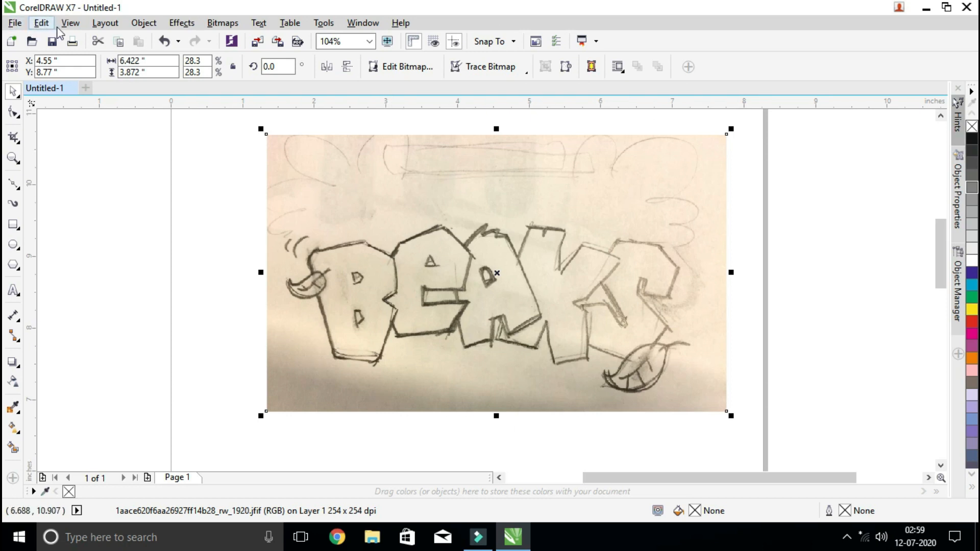
# Switch the document's view mode to Wireframe
pyautogui.click(78, 23)
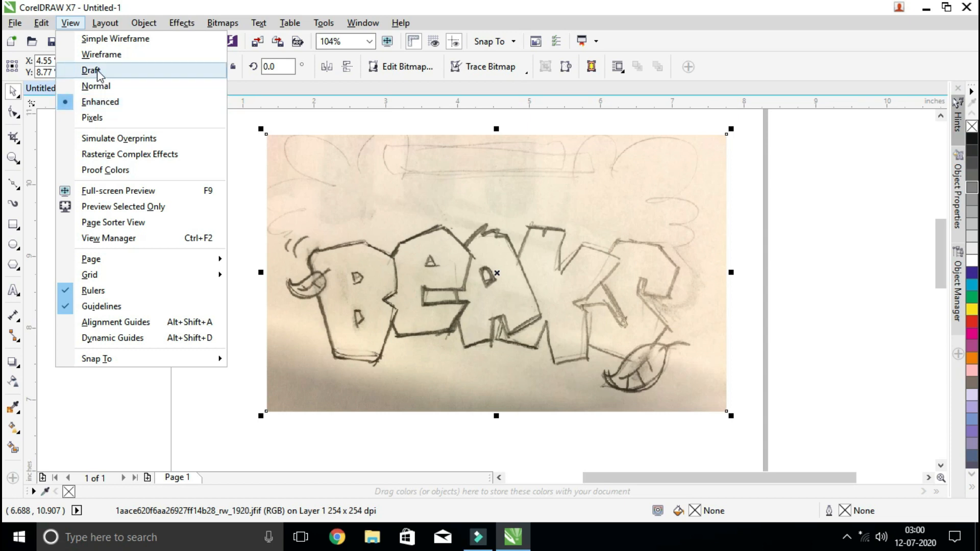
pyautogui.click(102, 54)
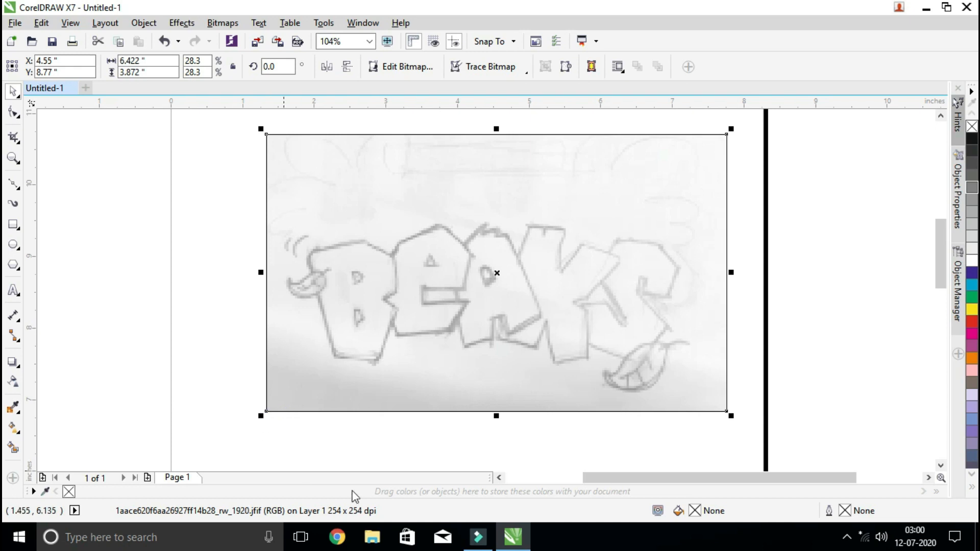
# Trace the upper part of the letter B with the Bézier tool, from its left side over the top down to the right-hand notch
pyautogui.click(13, 159)
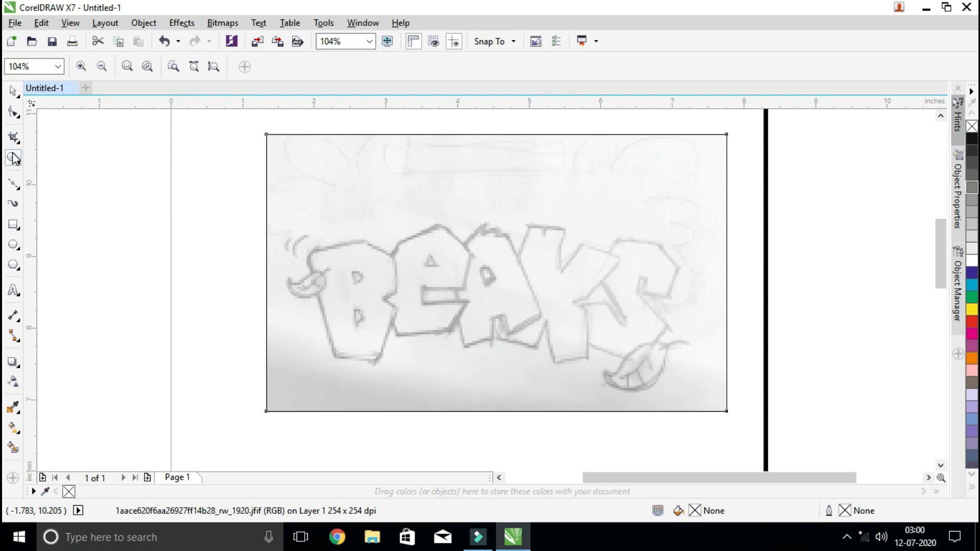
pyautogui.moveTo(279, 229); pyautogui.dragTo(459, 381)
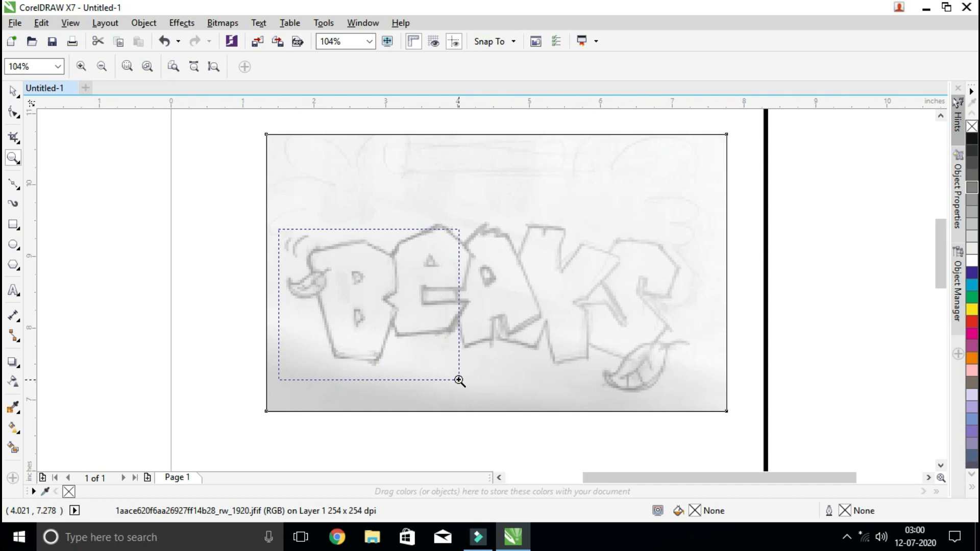
pyautogui.moveTo(459, 381); pyautogui.dragTo(460, 381)
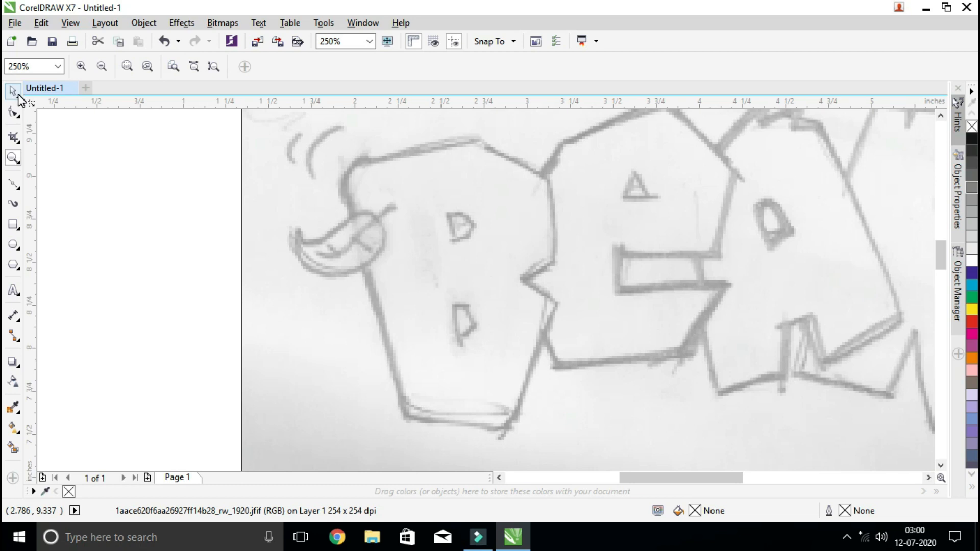
pyautogui.click(14, 186)
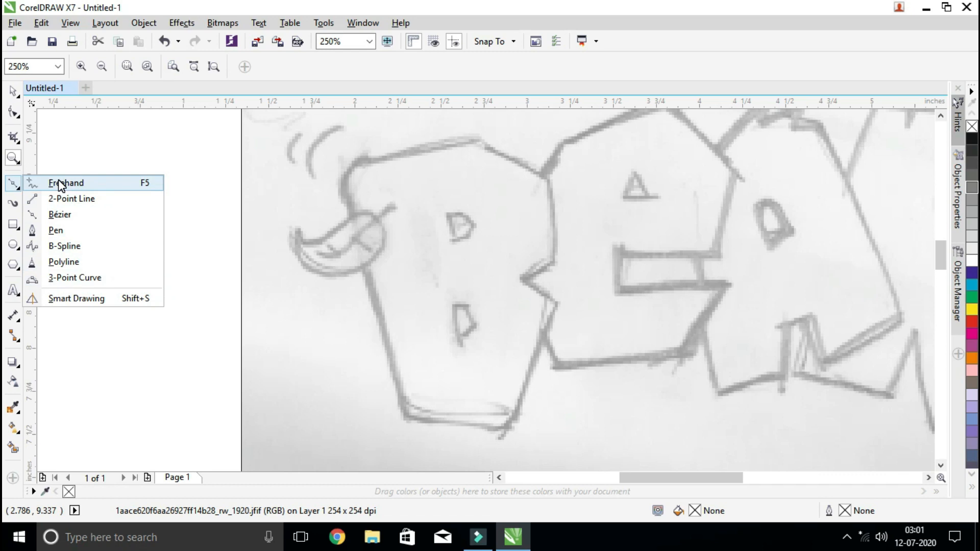
pyautogui.click(62, 215)
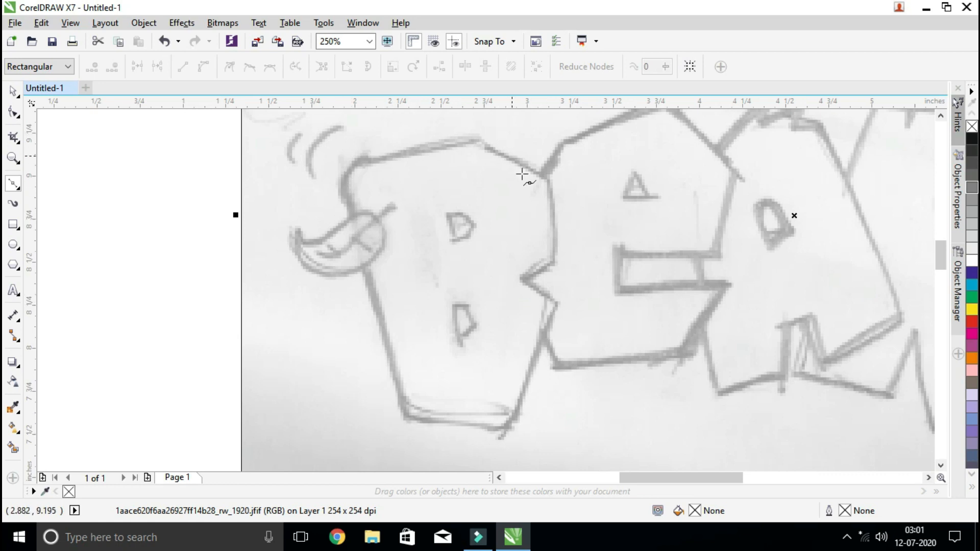
pyautogui.click(349, 205)
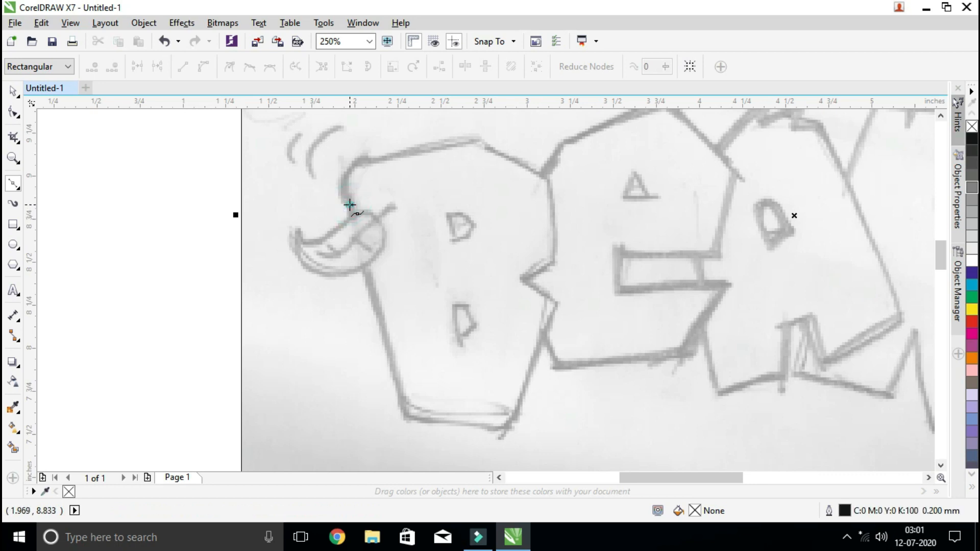
pyautogui.click(373, 161)
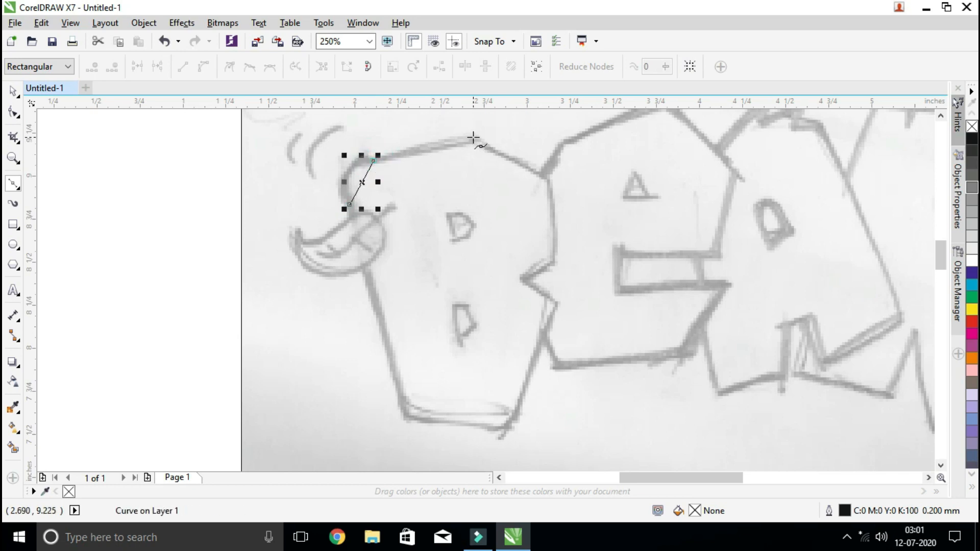
pyautogui.click(474, 138)
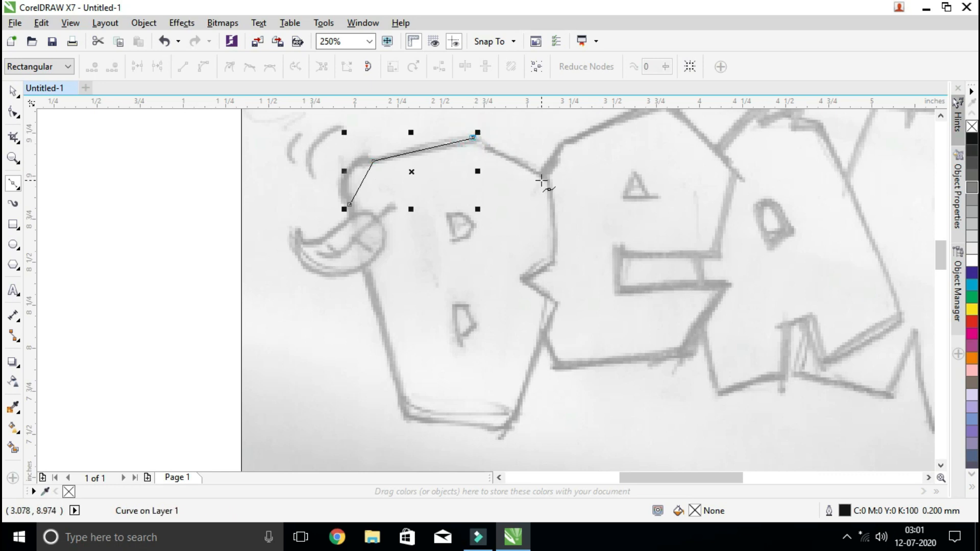
pyautogui.click(549, 181)
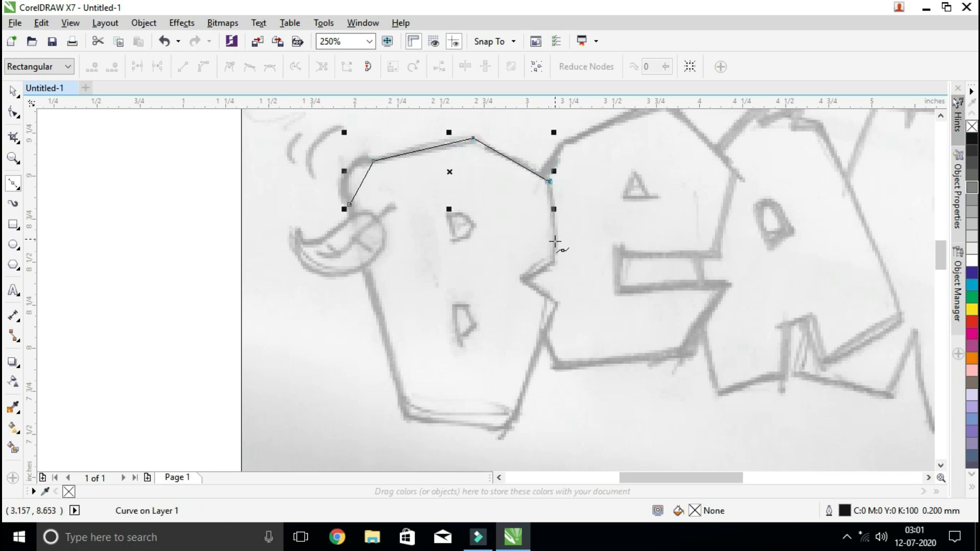
pyautogui.click(555, 263)
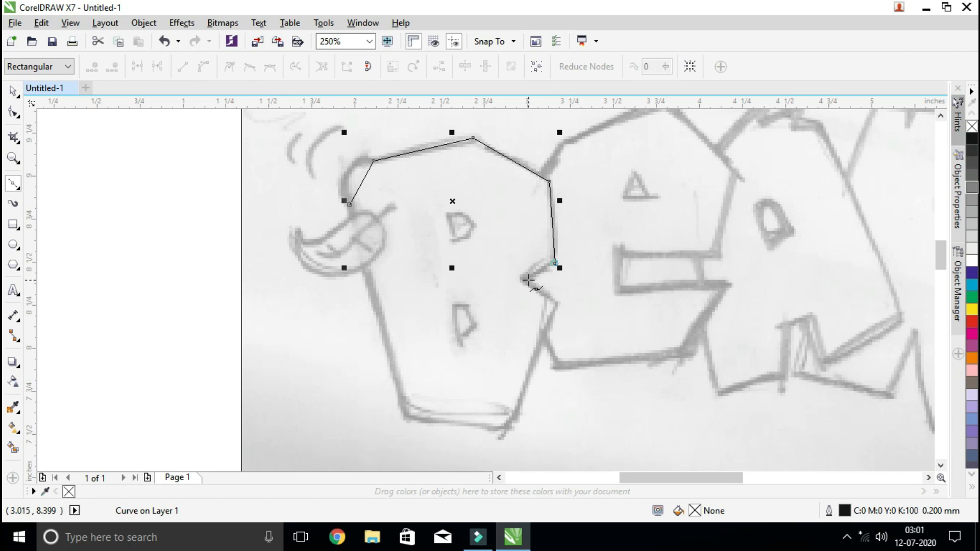
# Continue the B outline through the right-hand notch, lower right side and base, closing it at the starting node
pyautogui.click(523, 282)
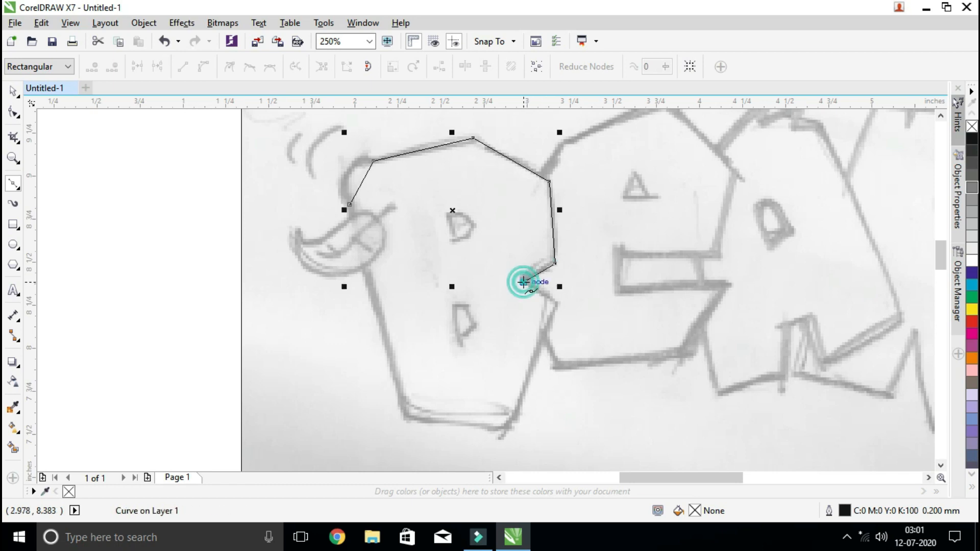
pyautogui.click(558, 304)
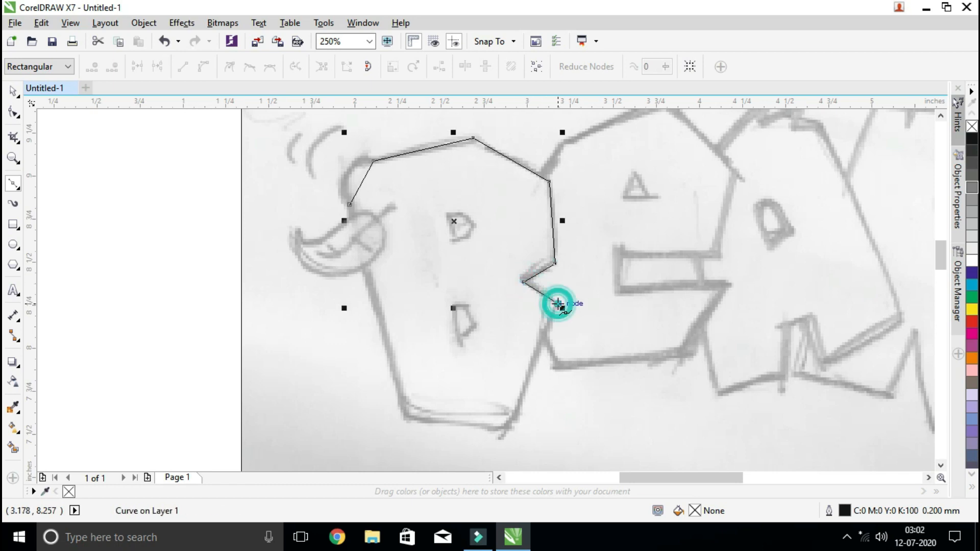
pyautogui.click(518, 415)
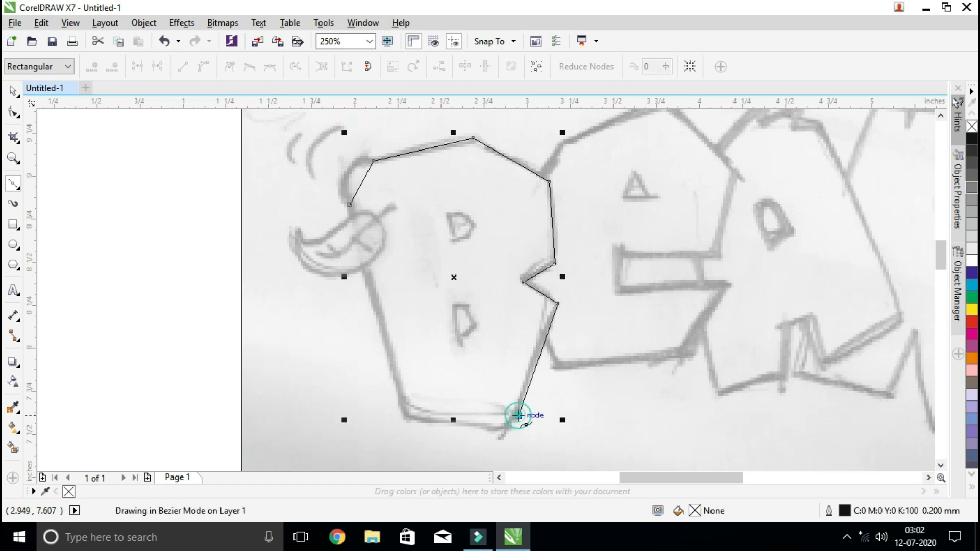
pyautogui.click(495, 429)
pyautogui.click(421, 424)
pyautogui.click(401, 400)
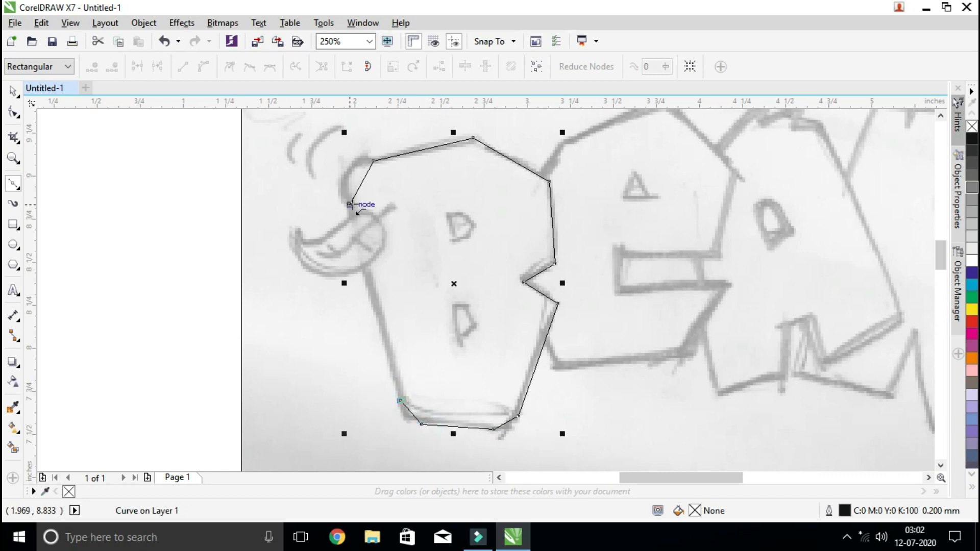
pyautogui.click(349, 204)
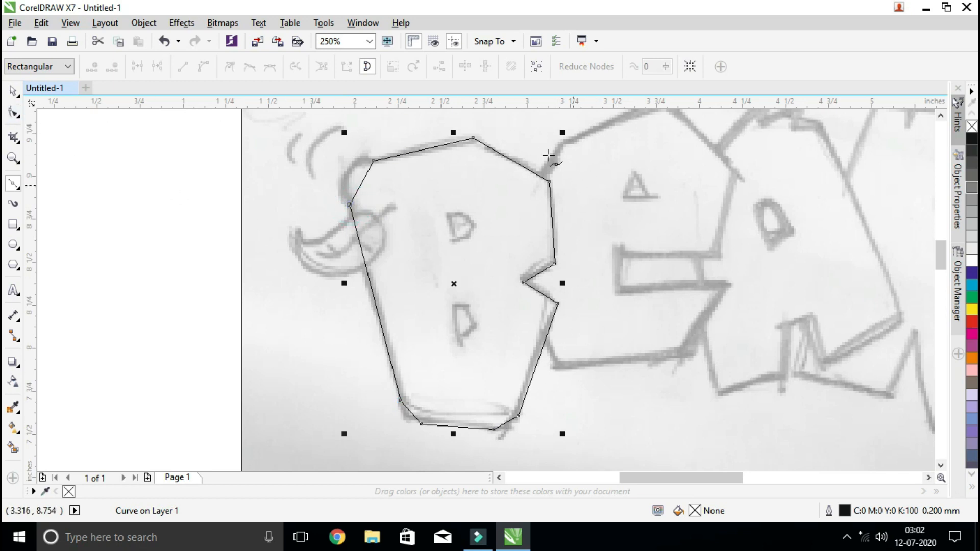
# Practise moving the B outline with the Pick tool, leaving it over the sketched letter at about X 2.58, Y 8.37 inches
pyautogui.click(11, 93)
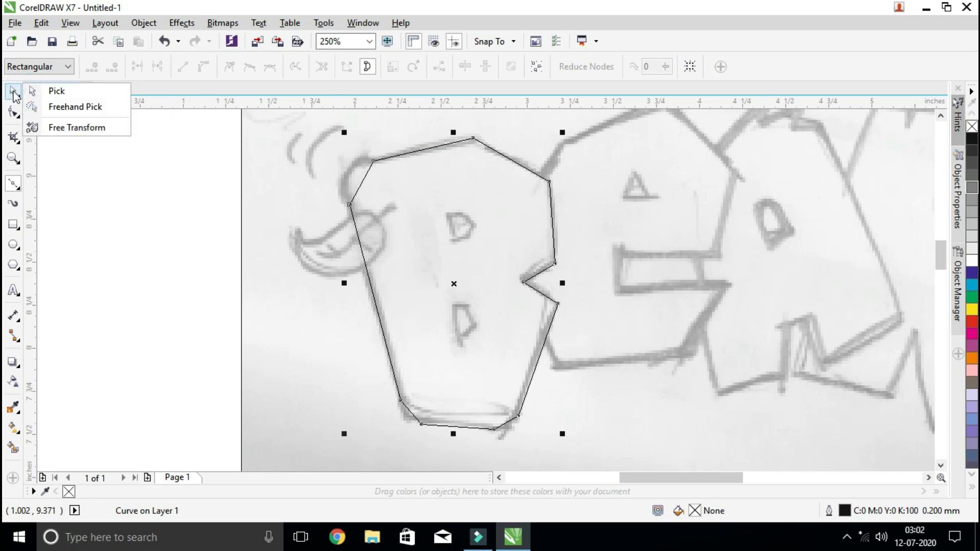
pyautogui.click(34, 91)
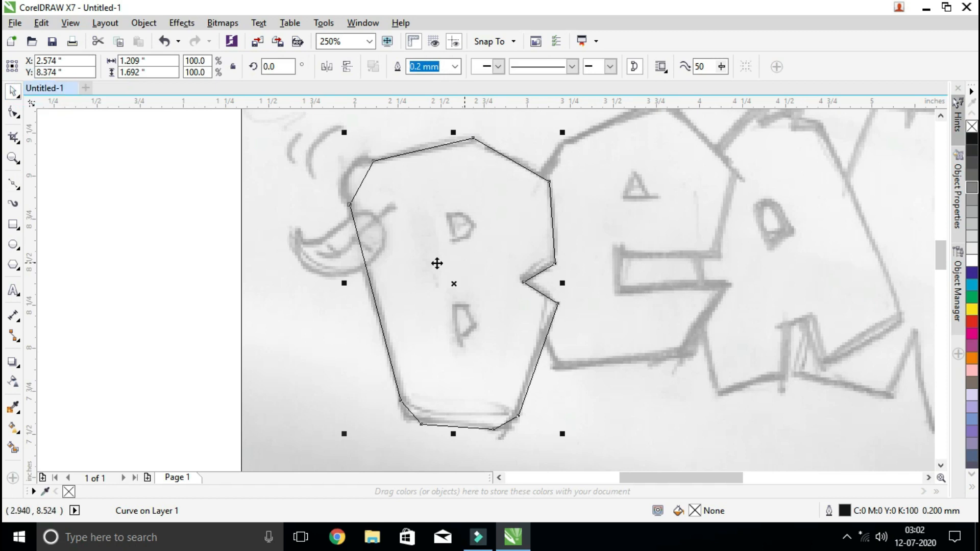
pyautogui.moveTo(455, 247); pyautogui.dragTo(559, 261)
pyautogui.moveTo(569, 303); pyautogui.dragTo(572, 301)
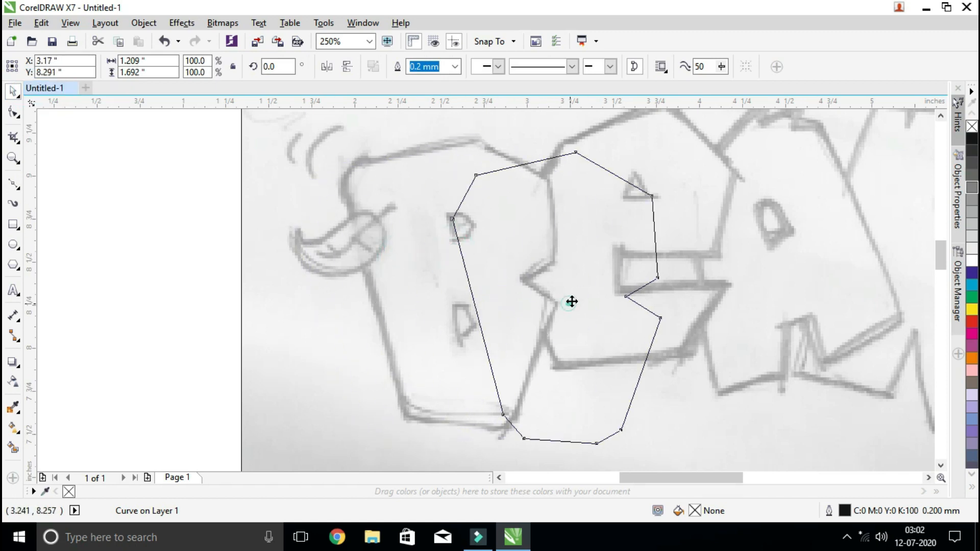
pyautogui.moveTo(562, 237); pyautogui.dragTo(437, 212)
pyautogui.moveTo(432, 275); pyautogui.dragTo(454, 285)
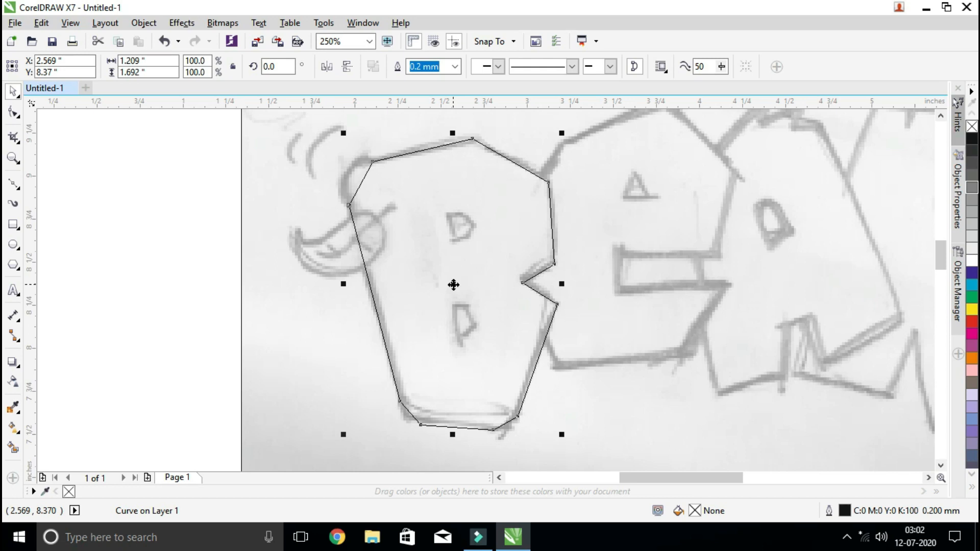
pyautogui.moveTo(453, 285)
pyautogui.mouseDown()
pyautogui.moveTo(389, 291)
pyautogui.moveTo(455, 285)
pyautogui.mouseUp()
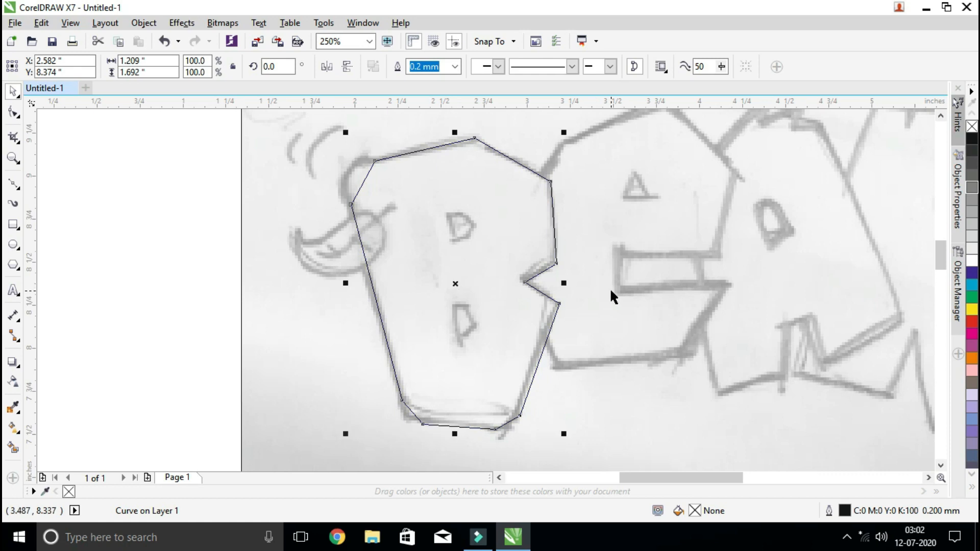
pyautogui.moveTo(483, 229); pyautogui.dragTo(435, 231)
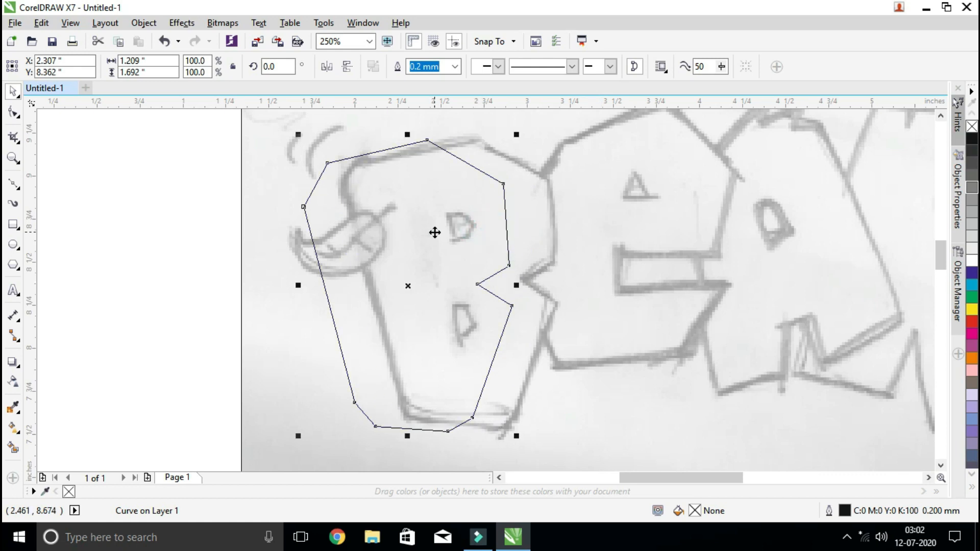
pyautogui.hotkey('ctrl', 'z')
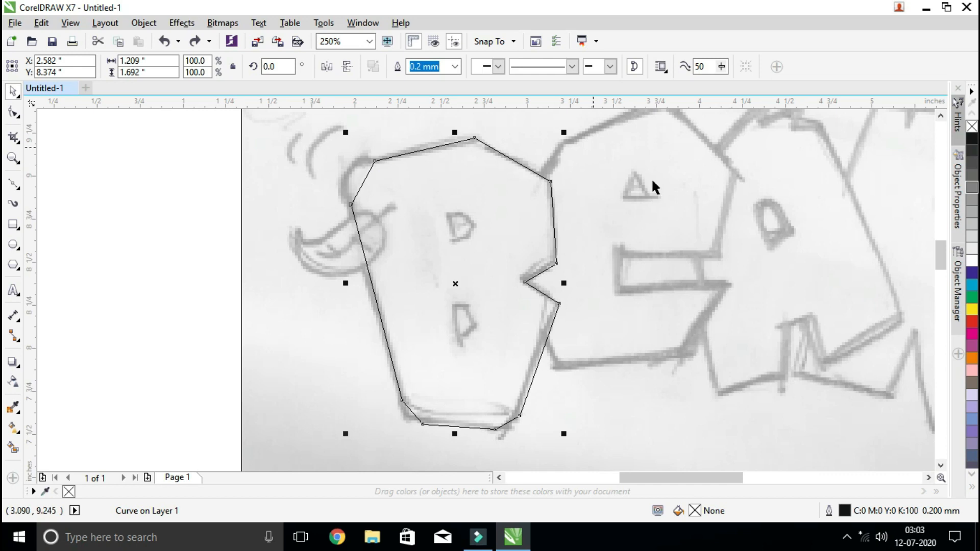
# Convert the B outline's upper-left corner segment to a curve and shape its handles to follow the rounded sketch line
pyautogui.click(14, 116)
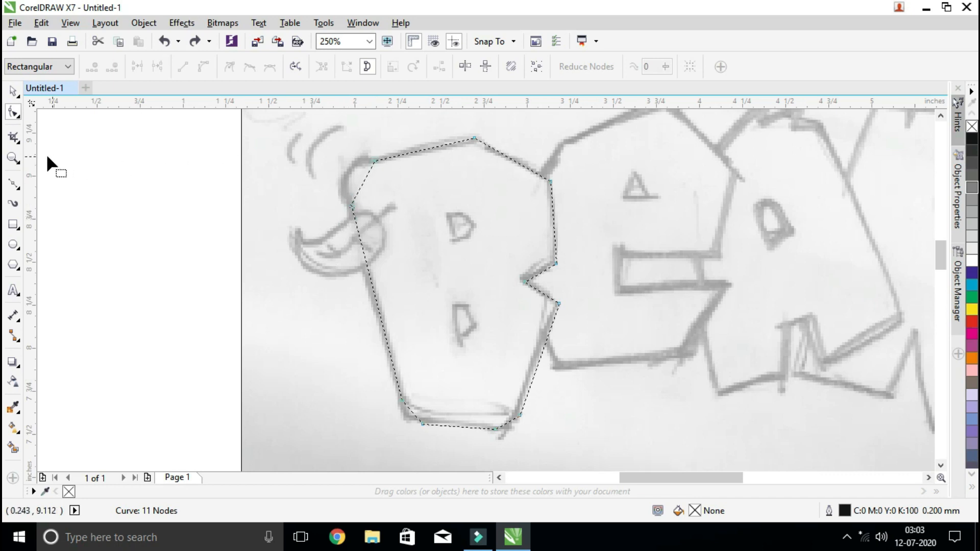
pyautogui.click(13, 158)
pyautogui.moveTo(301, 139); pyautogui.dragTo(460, 245)
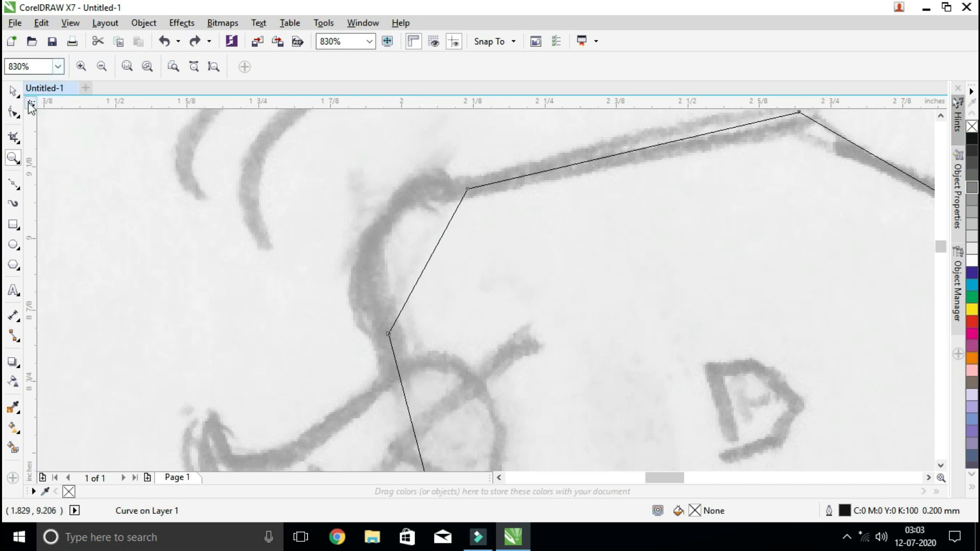
pyautogui.click(13, 112)
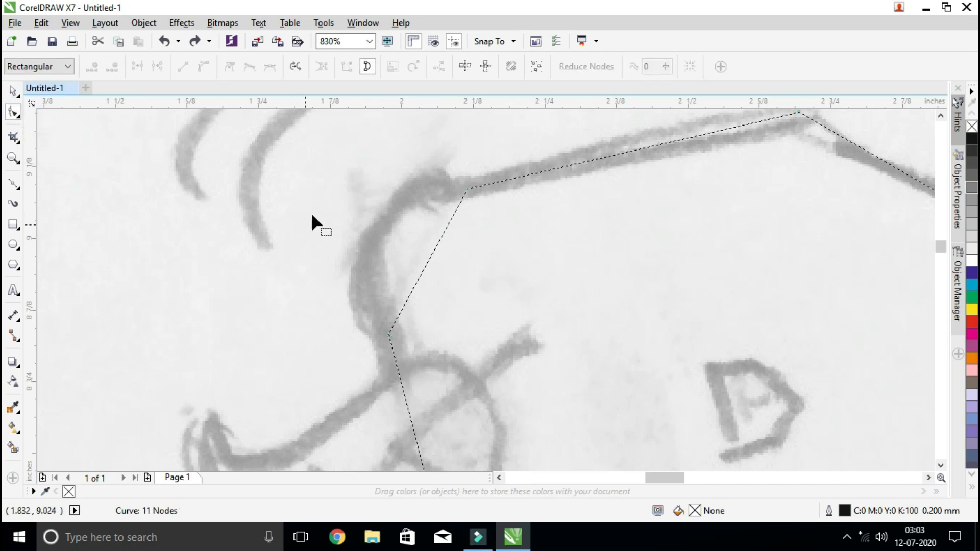
pyautogui.click(430, 255)
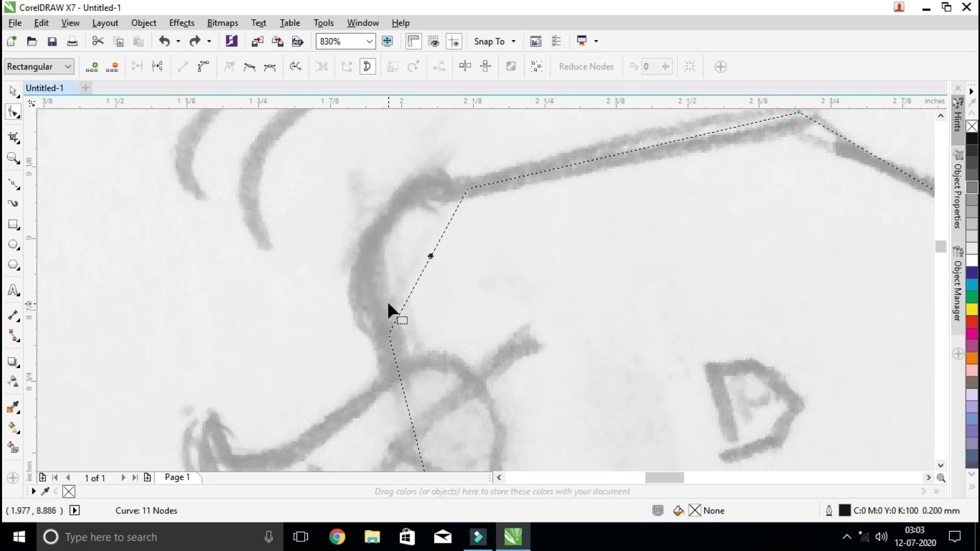
pyautogui.click(204, 74)
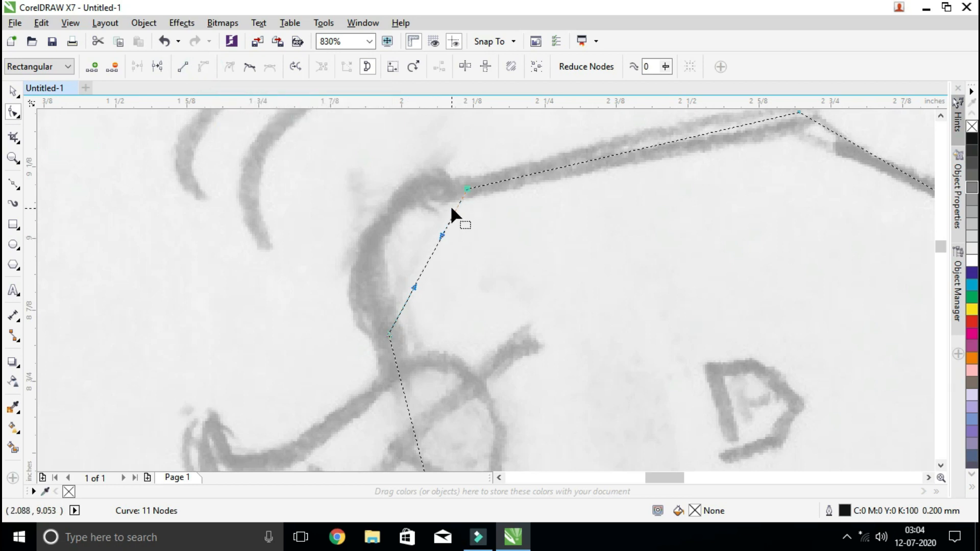
pyautogui.moveTo(439, 232); pyautogui.dragTo(374, 200)
pyautogui.moveTo(412, 285); pyautogui.dragTo(361, 247)
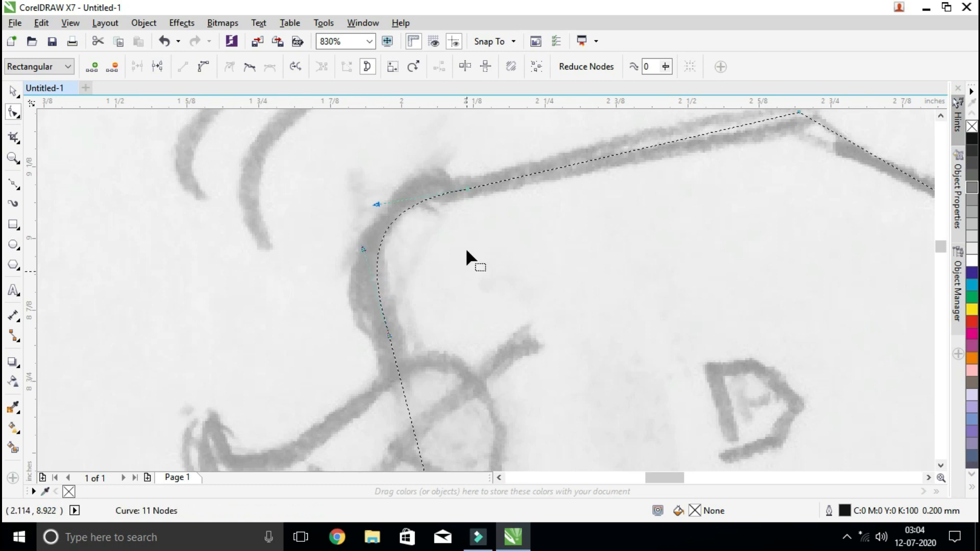
pyautogui.moveTo(378, 204); pyautogui.dragTo(381, 204)
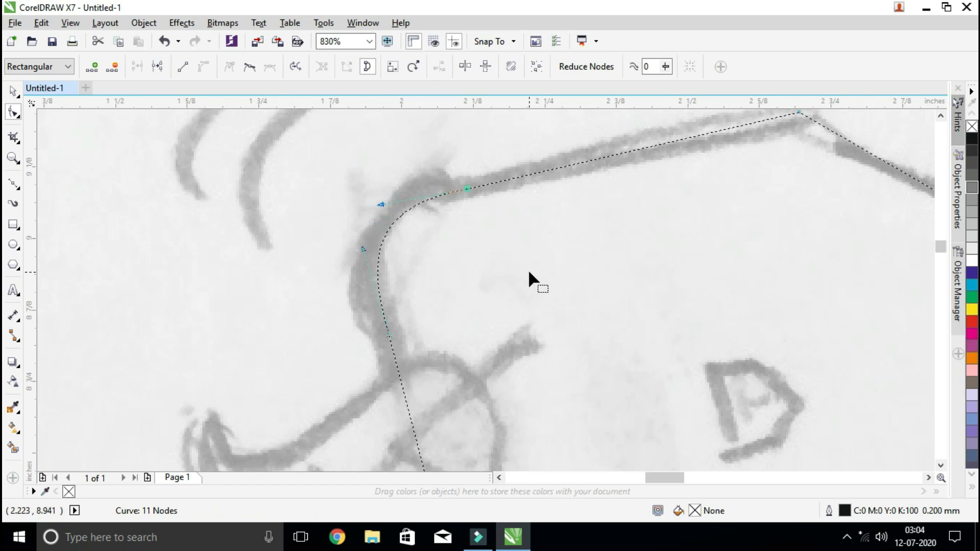
# Convert the B outline's lower-left corner segment to a curve and bend it with its handles to follow the sketched rounding
pyautogui.scroll(-2, 528, 269)
pyautogui.scroll(-2, 528, 269)
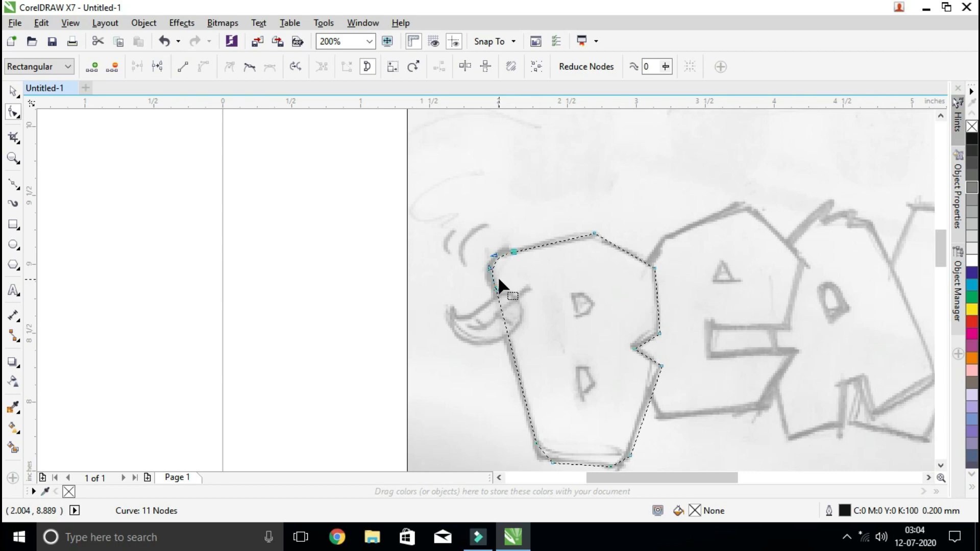
pyautogui.click(13, 157)
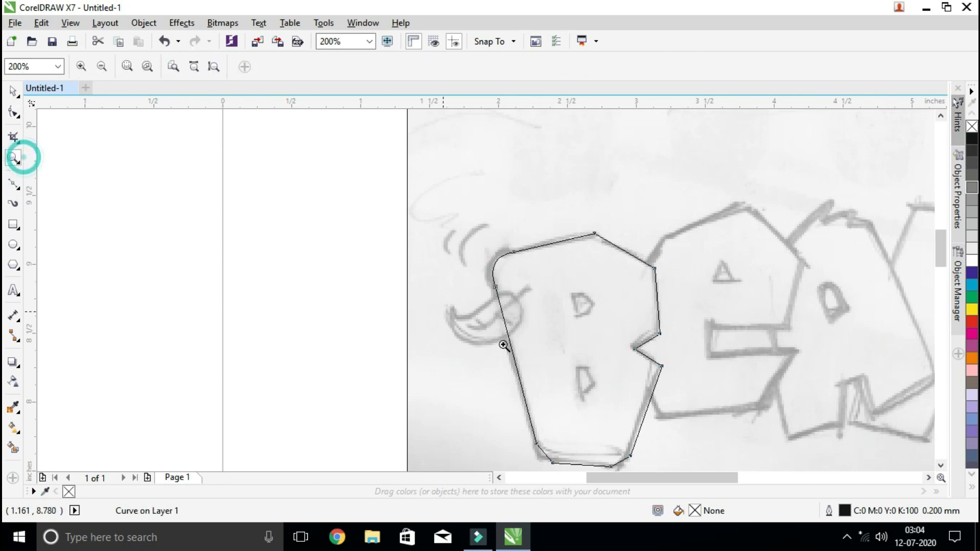
pyautogui.moveTo(520, 416); pyautogui.dragTo(663, 437)
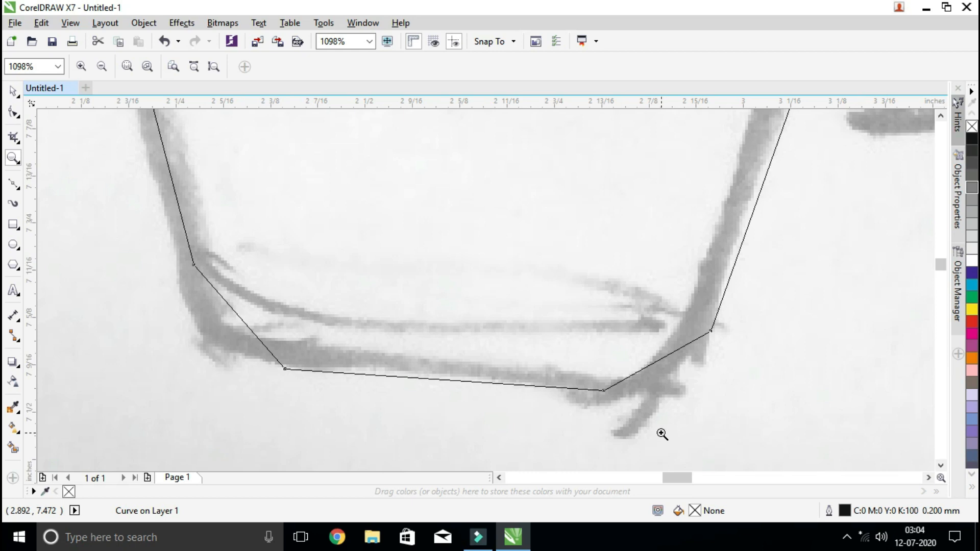
pyautogui.click(12, 113)
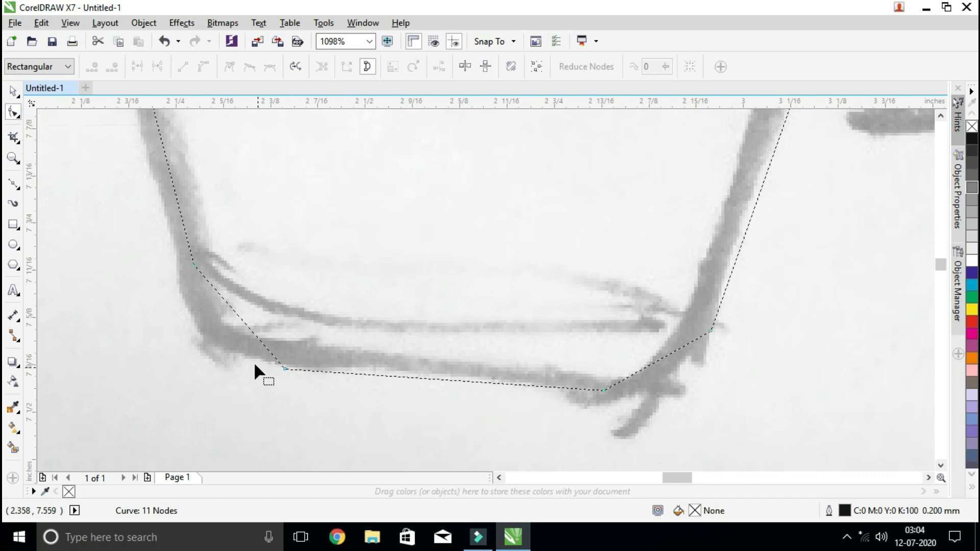
pyautogui.click(242, 320)
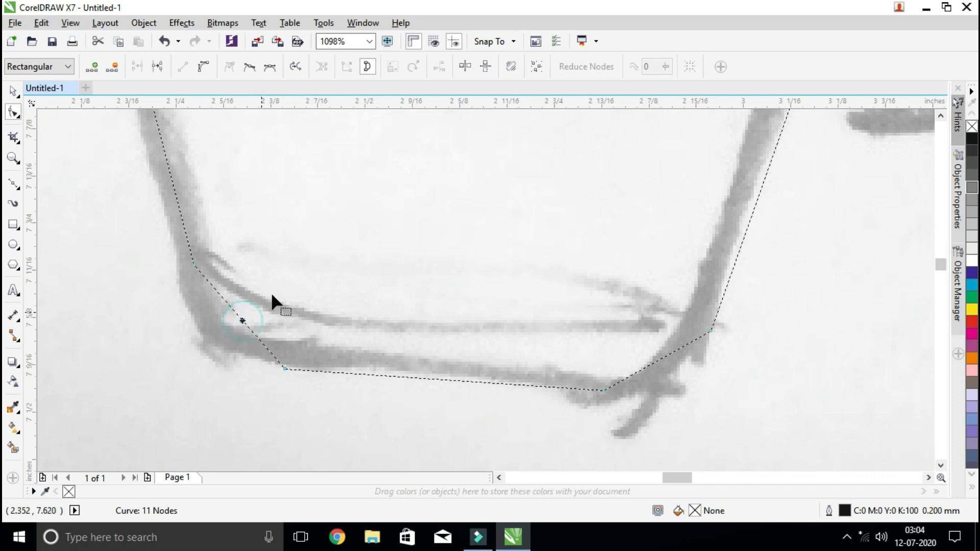
pyautogui.click(204, 67)
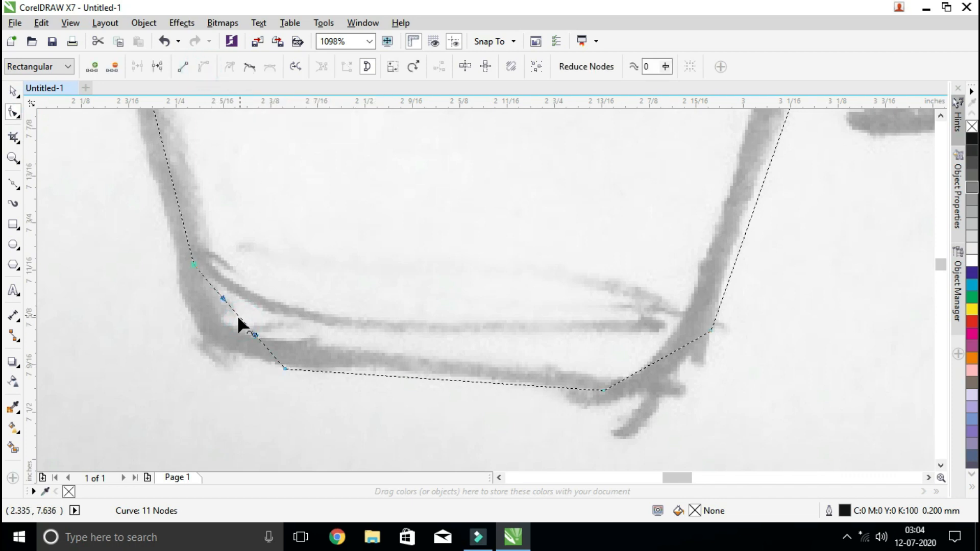
pyautogui.moveTo(241, 317); pyautogui.dragTo(228, 329)
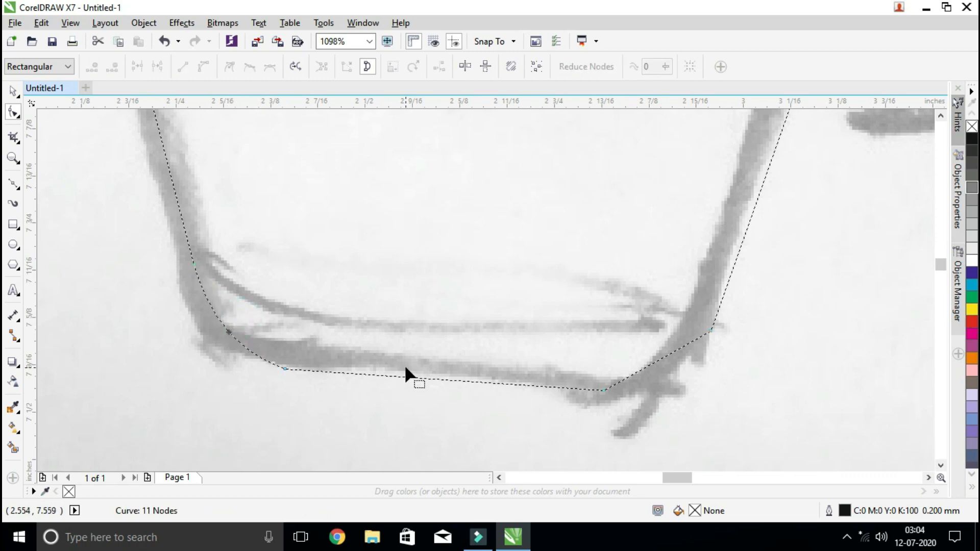
pyautogui.click(285, 368)
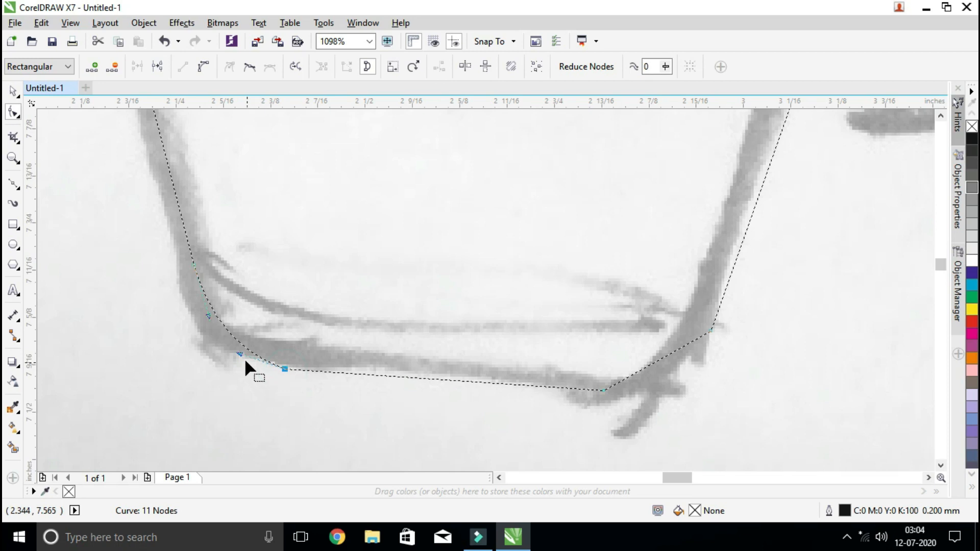
pyautogui.moveTo(239, 352); pyautogui.dragTo(239, 358)
pyautogui.moveTo(209, 315); pyautogui.dragTo(210, 318)
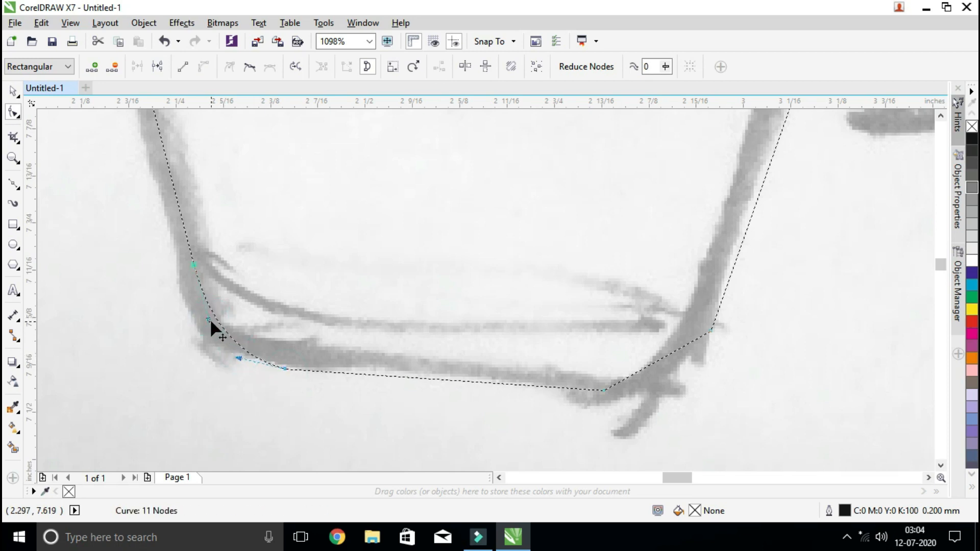
# Convert the B outline's lower-right corner segment to a curve and bulge it outward into a rounded corner
pyautogui.click(664, 354)
pyautogui.click(203, 67)
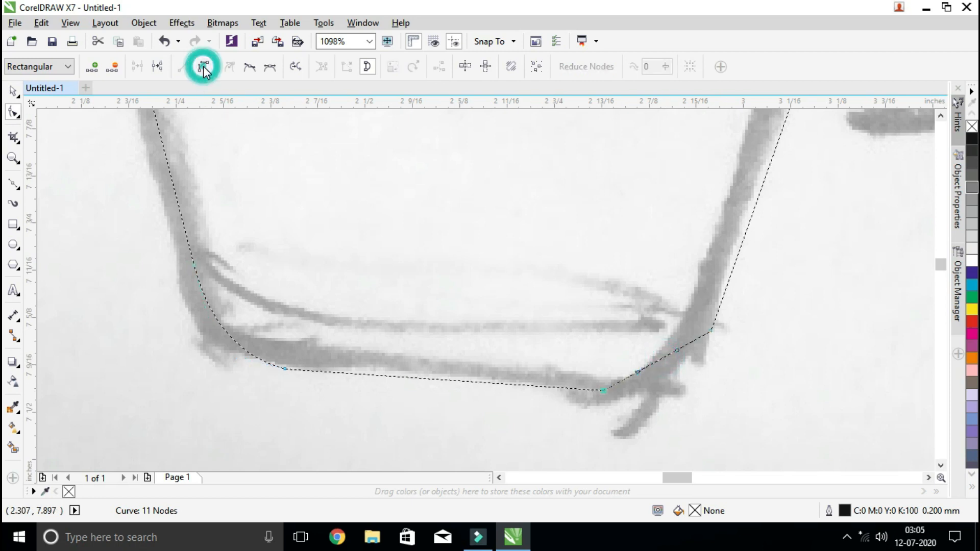
pyautogui.moveTo(654, 359); pyautogui.dragTo(683, 368)
pyautogui.click(603, 391)
pyautogui.click(682, 367)
pyautogui.scroll(-2, 749, 400)
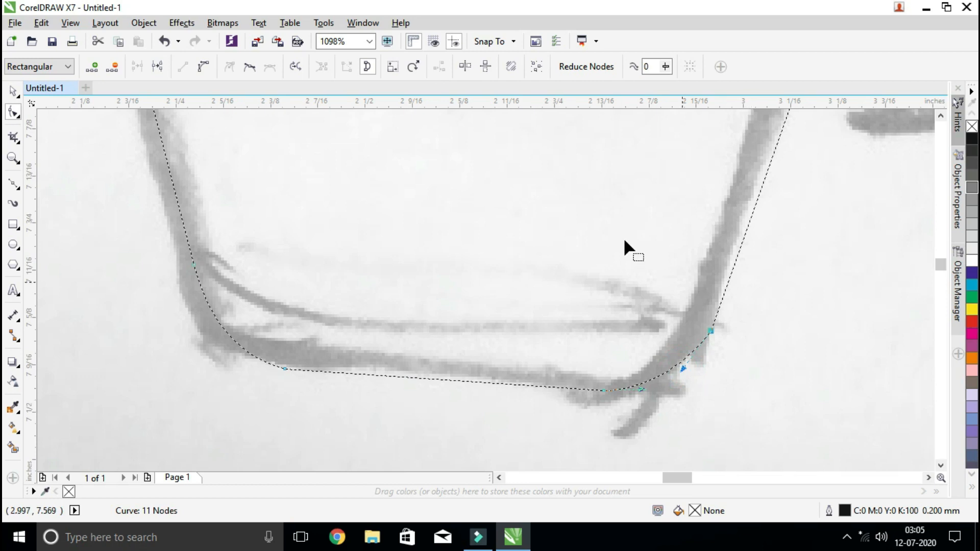
# Examine the rounded corners of the B outline against the sketch, up close and as a whole letter
pyautogui.scroll(-3, 554, 204)
pyautogui.scroll(-2, 554, 204)
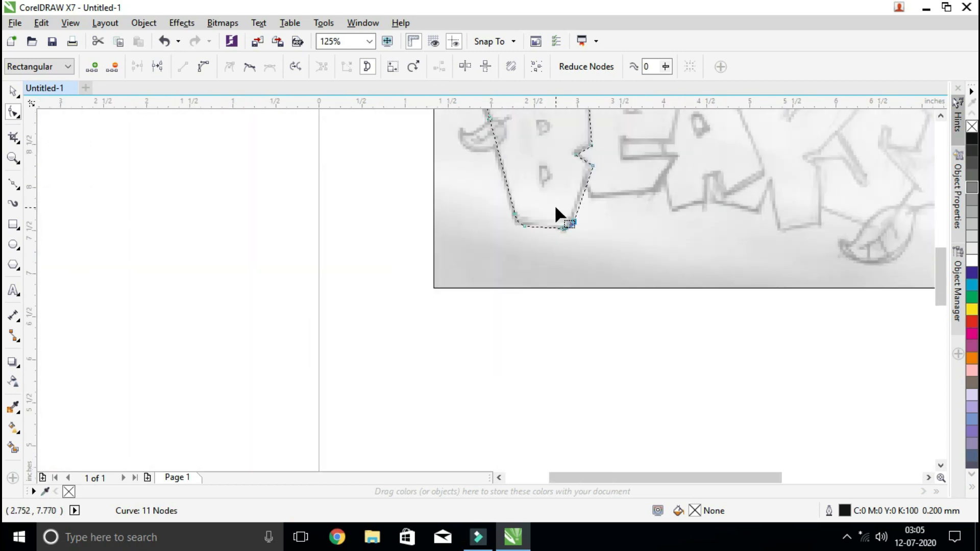
pyautogui.click(21, 158)
pyautogui.moveTo(511, 139); pyautogui.dragTo(611, 234)
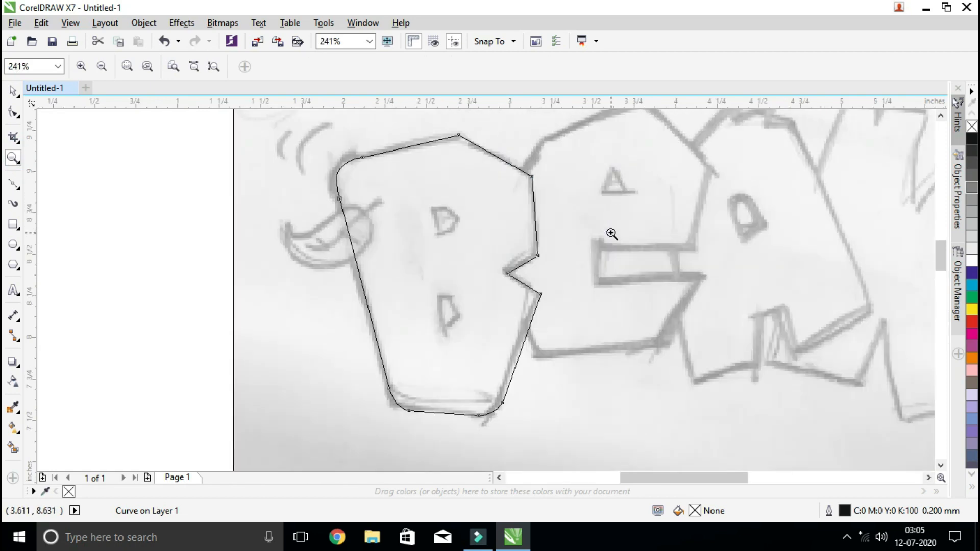
pyautogui.moveTo(304, 148); pyautogui.dragTo(432, 226)
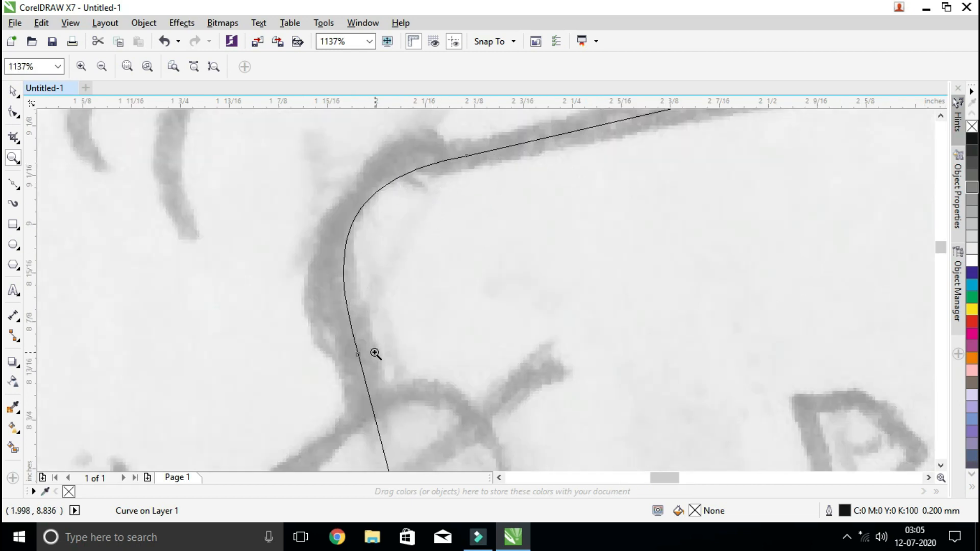
pyautogui.scroll(-6, 511, 187)
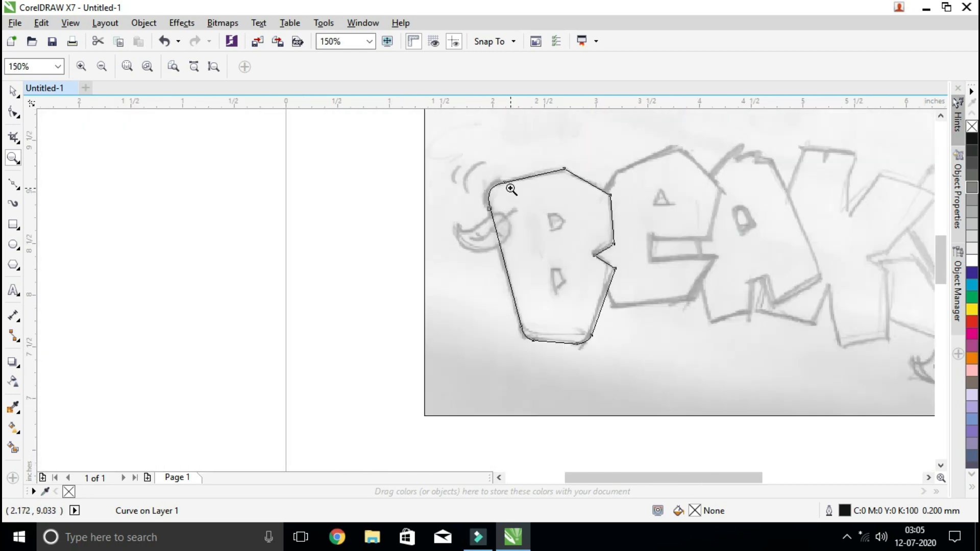
pyautogui.moveTo(469, 163); pyautogui.dragTo(700, 377)
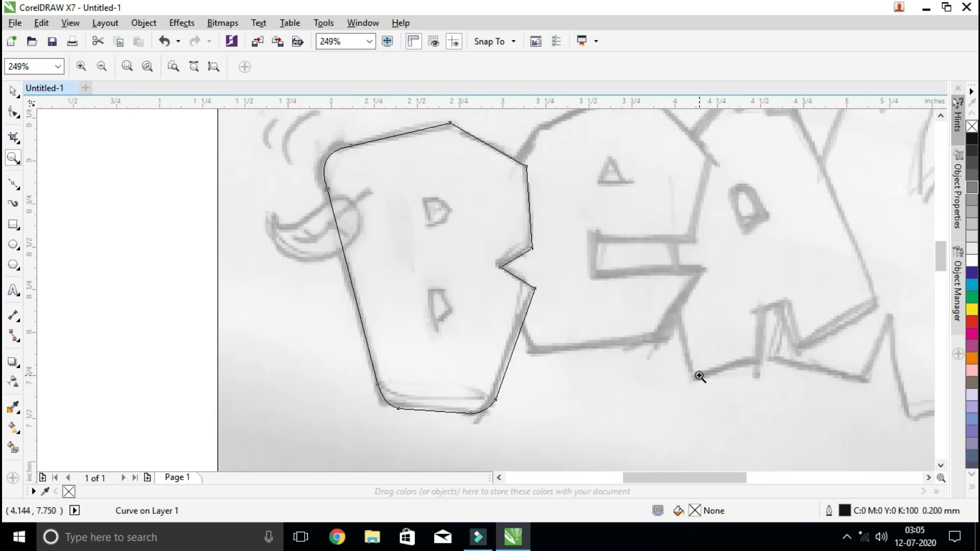
pyautogui.click(13, 90)
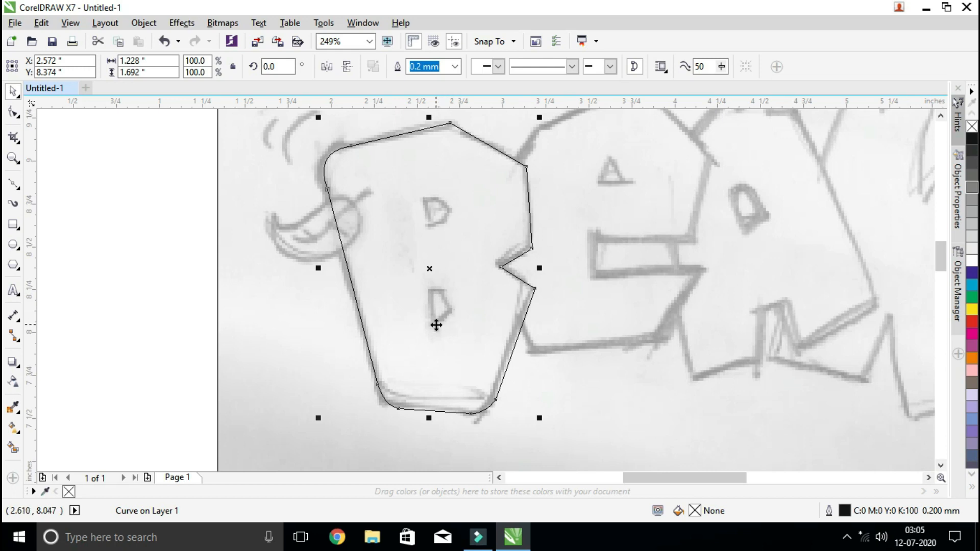
# Trace the upper counter of the letter B as a closed five-sided shape with the Bézier tool
pyautogui.click(14, 158)
pyautogui.moveTo(305, 130); pyautogui.dragTo(584, 306)
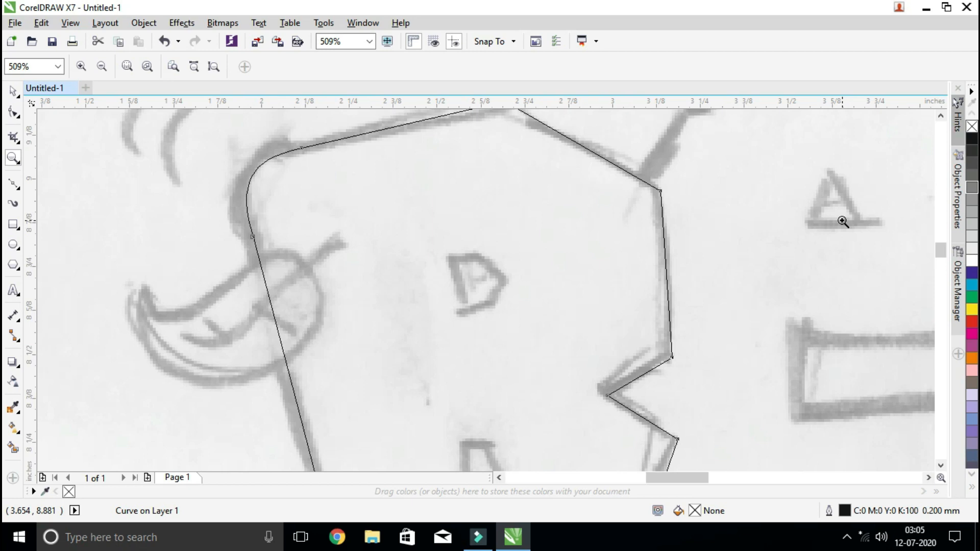
pyautogui.click(14, 185)
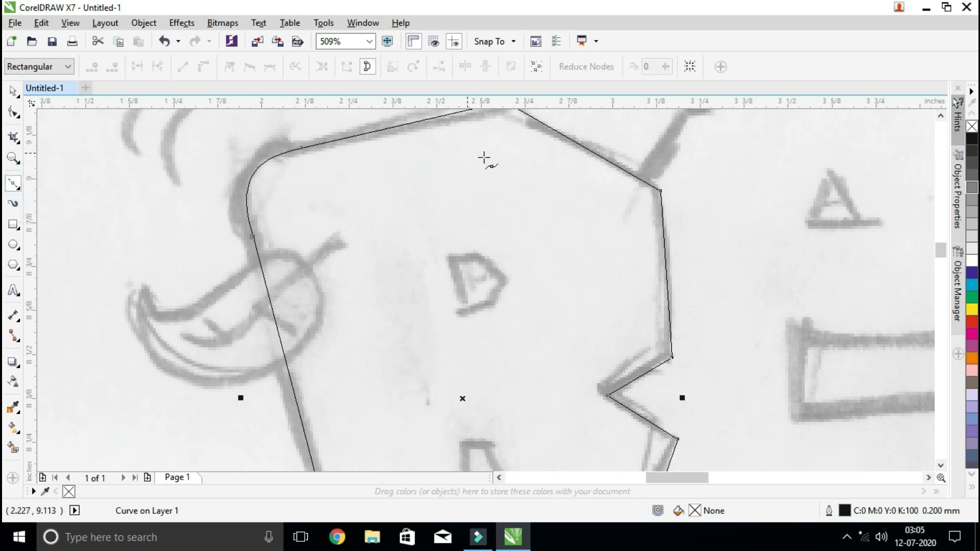
pyautogui.click(447, 259)
pyautogui.click(459, 311)
pyautogui.click(460, 310)
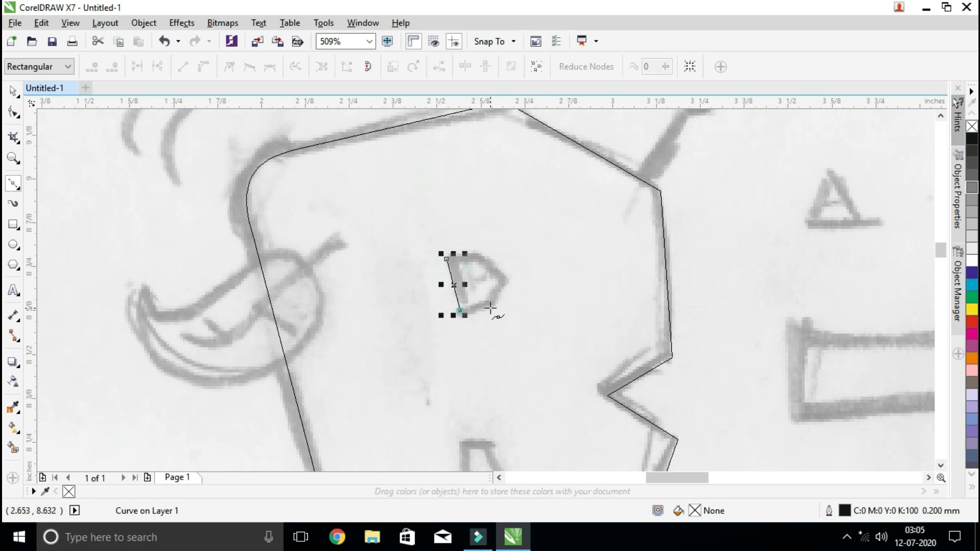
pyautogui.click(490, 309)
pyautogui.click(503, 279)
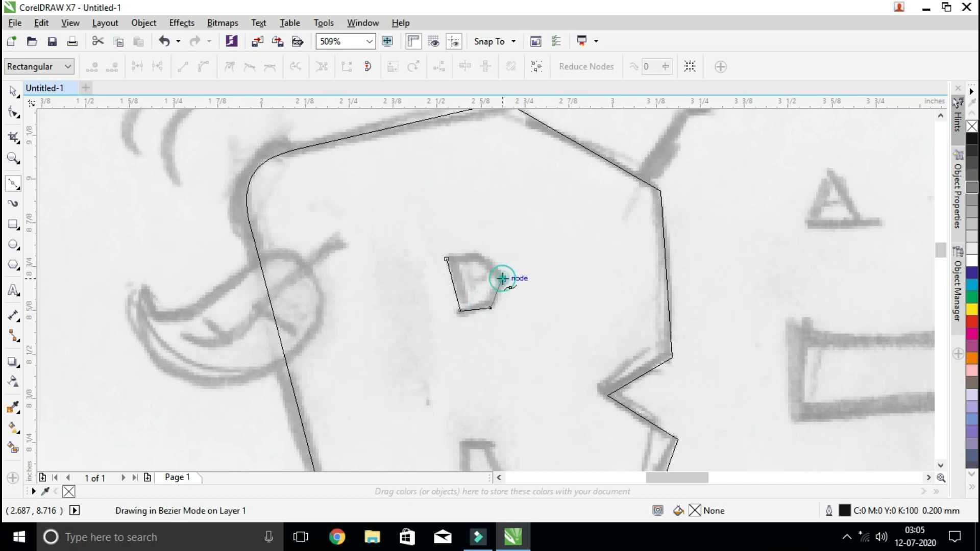
pyautogui.click(477, 258)
pyautogui.click(445, 260)
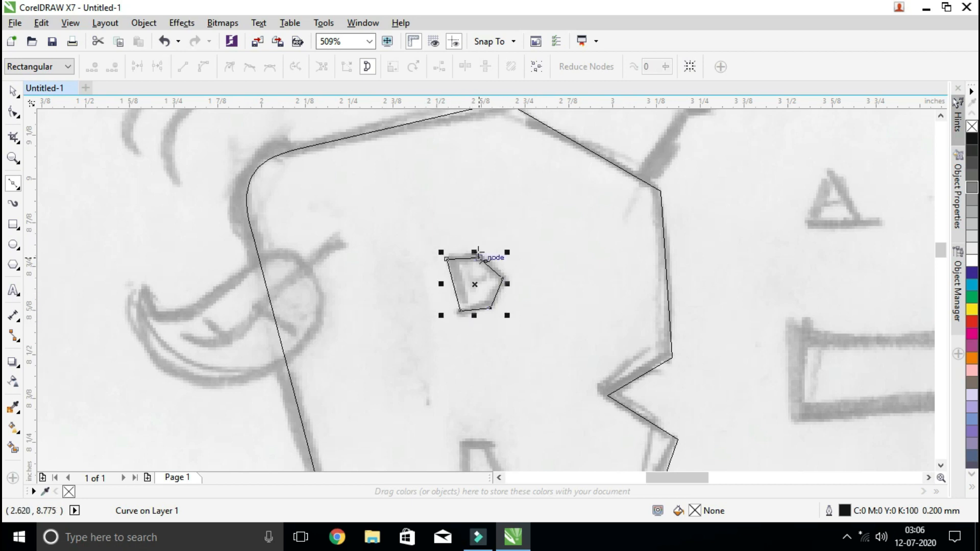
# Trace the lower counter of the letter B as a closed four-sided shape with the Bézier tool
pyautogui.scroll(-2, 492, 425)
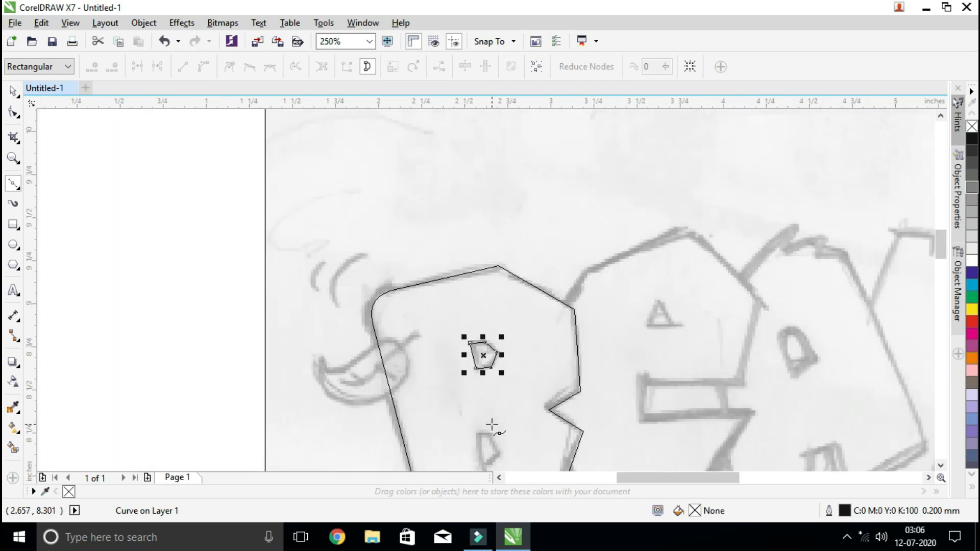
pyautogui.scroll(-2, 492, 425)
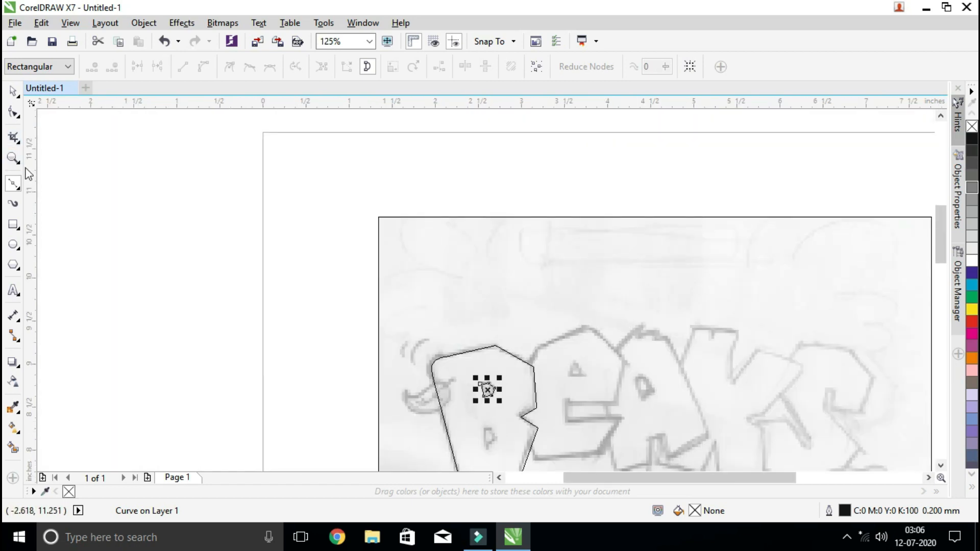
pyautogui.click(13, 158)
pyautogui.moveTo(451, 418)
pyautogui.mouseDown()
pyautogui.moveTo(512, 449)
pyautogui.moveTo(579, 456)
pyautogui.mouseUp()
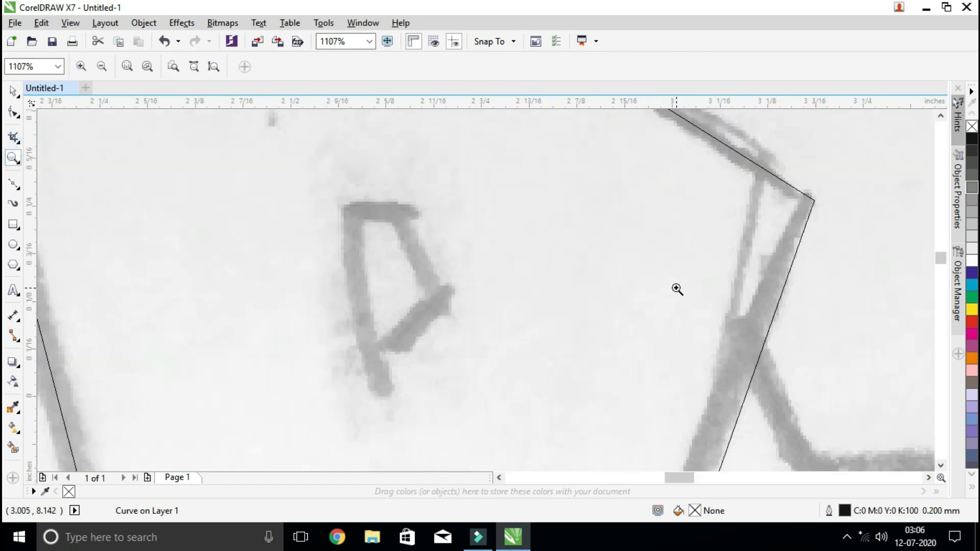
pyautogui.click(13, 184)
pyautogui.click(342, 210)
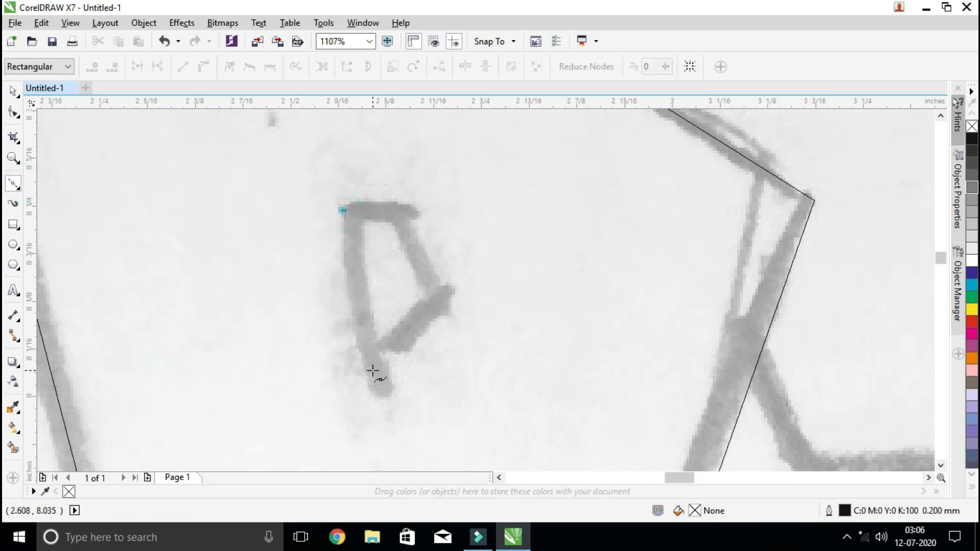
pyautogui.click(373, 386)
pyautogui.click(441, 301)
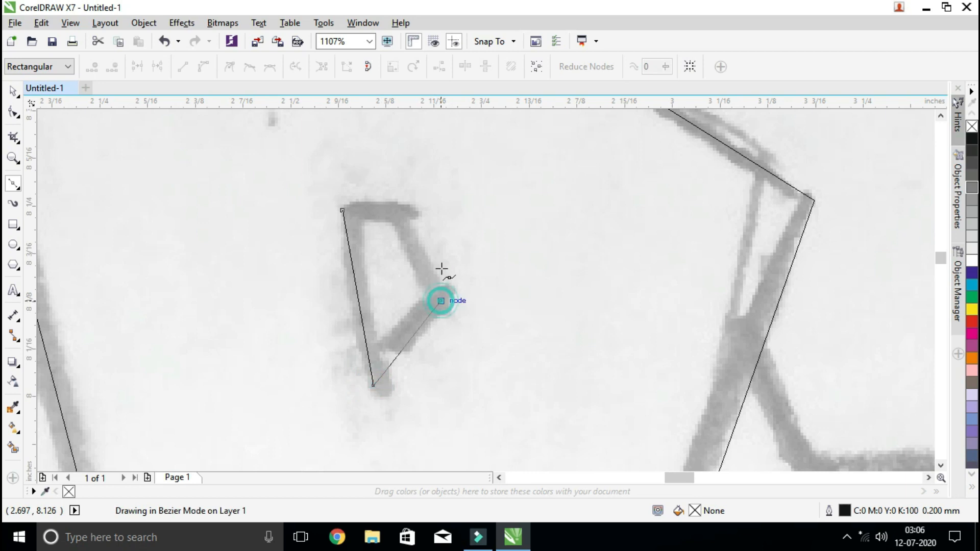
pyautogui.click(403, 215)
pyautogui.click(342, 210)
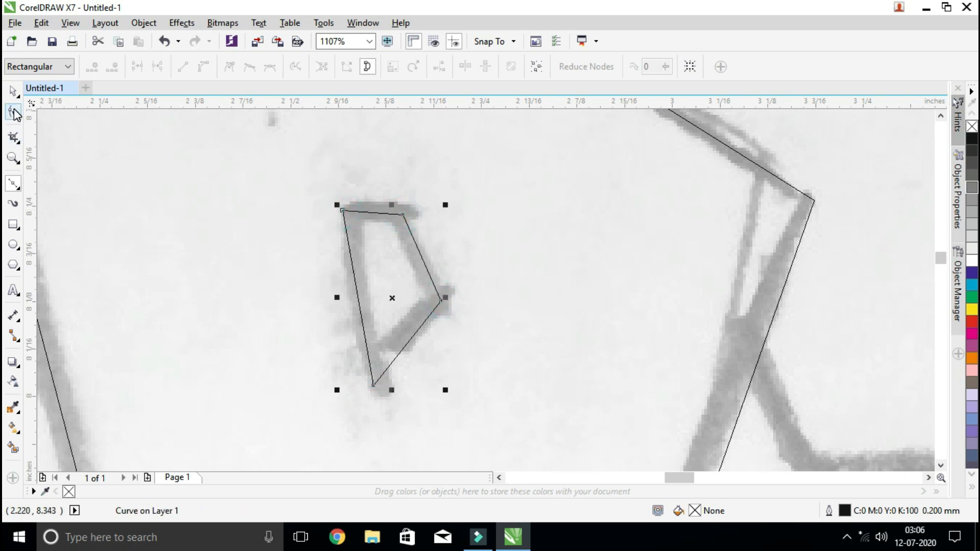
# Select the B outline with the Pick tool and review it together with its two traced counters
pyautogui.click(12, 91)
pyautogui.click(526, 307)
pyautogui.scroll(-5, 526, 305)
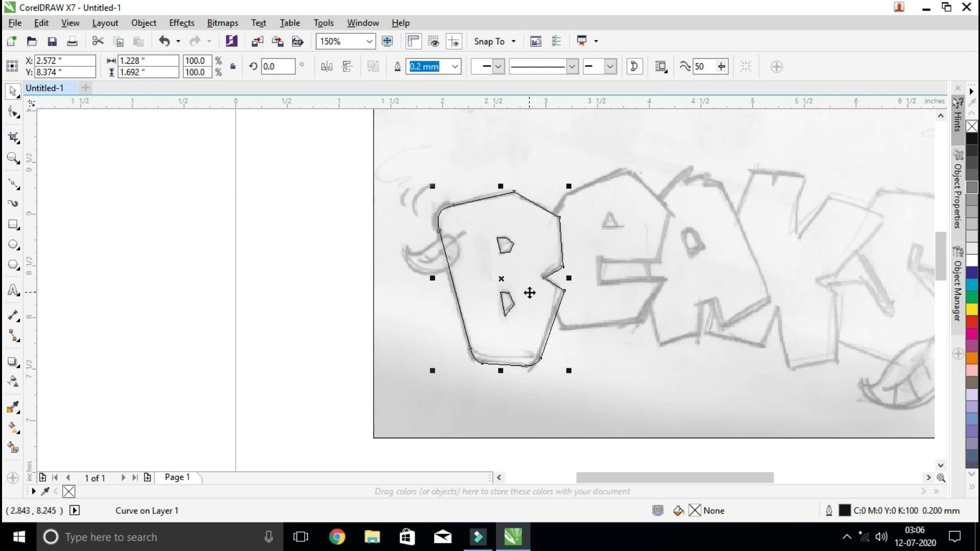
pyautogui.scroll(-2, 568, 252)
pyautogui.scroll(2, 568, 251)
pyautogui.click(22, 159)
pyautogui.moveTo(386, 159); pyautogui.dragTo(714, 410)
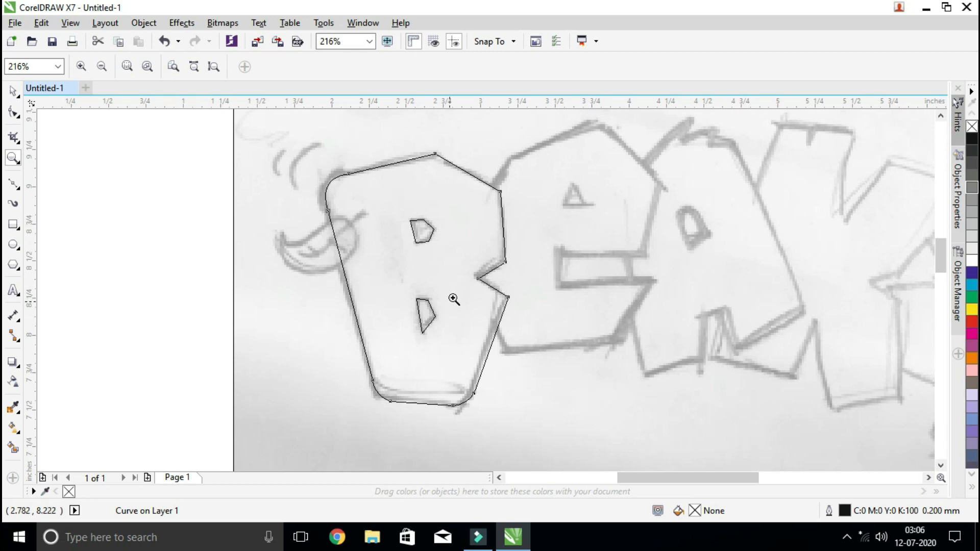
pyautogui.click(14, 94)
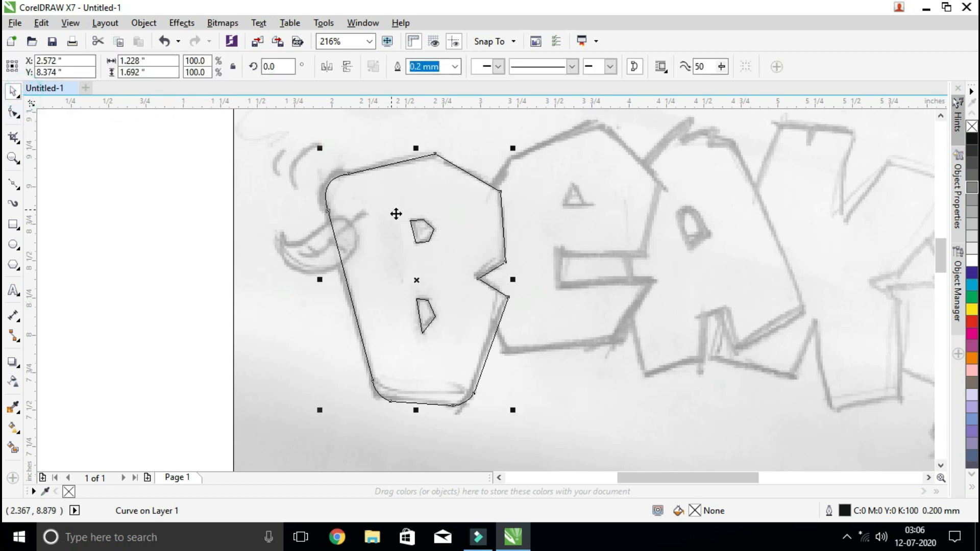
# Try moving the B's upper counter slightly left to about X 2.55 inches and undo the move
pyautogui.click(423, 236)
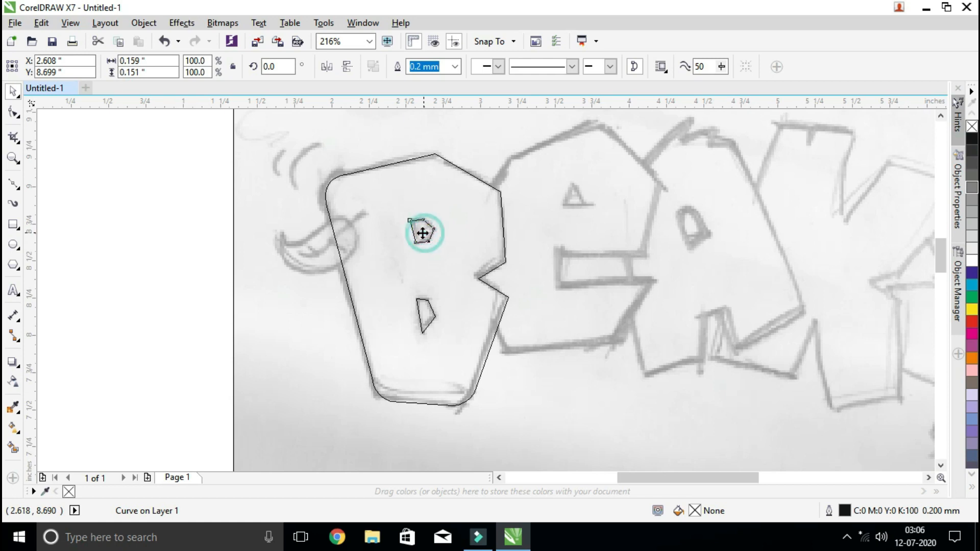
pyautogui.moveTo(418, 231); pyautogui.dragTo(409, 232)
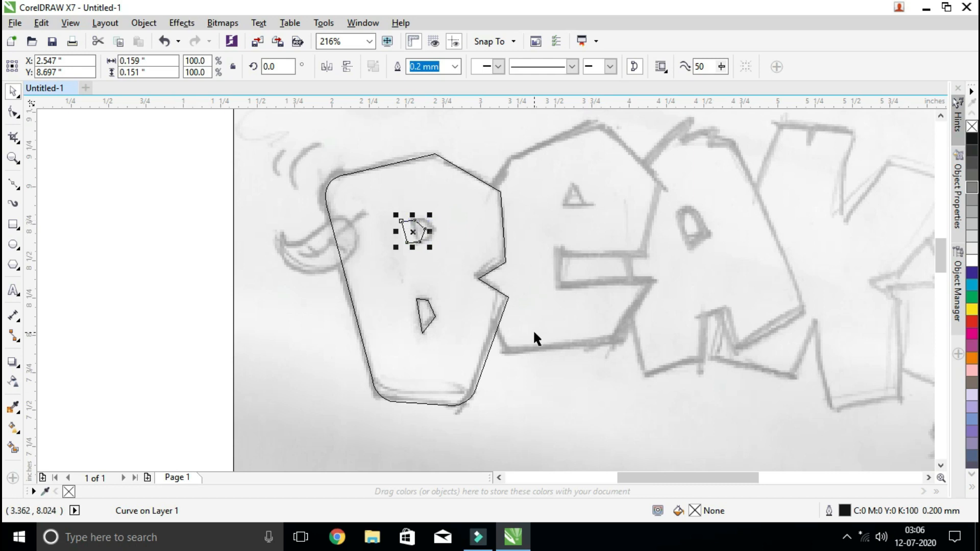
pyautogui.hotkey('ctrl', 'z')
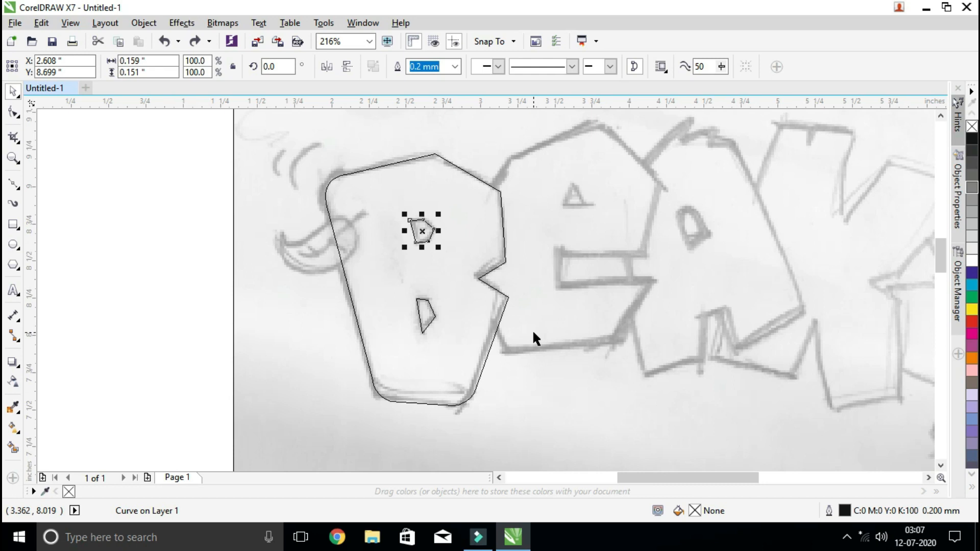
pyautogui.click(410, 267)
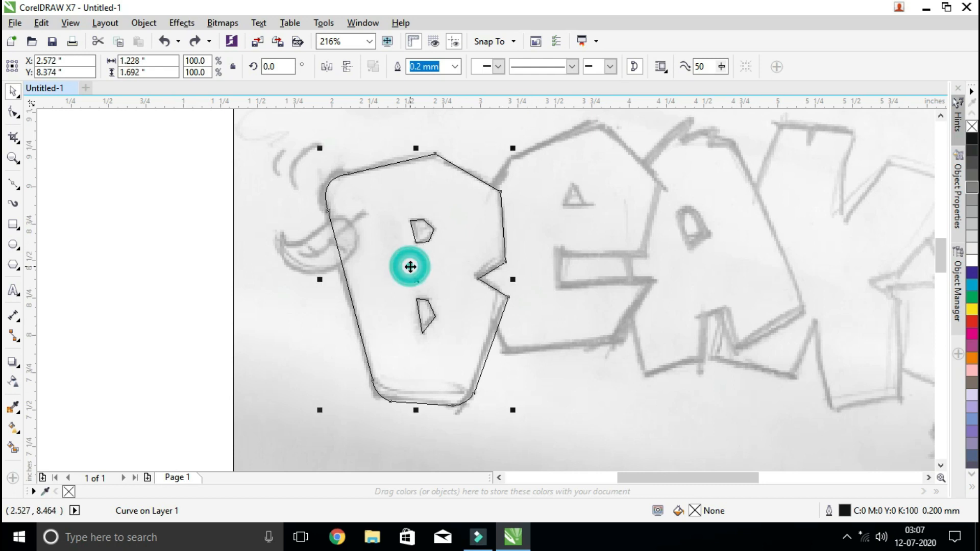
# Switch the display to Enhanced view and fill the B outline with yellow
pyautogui.click(191, 175)
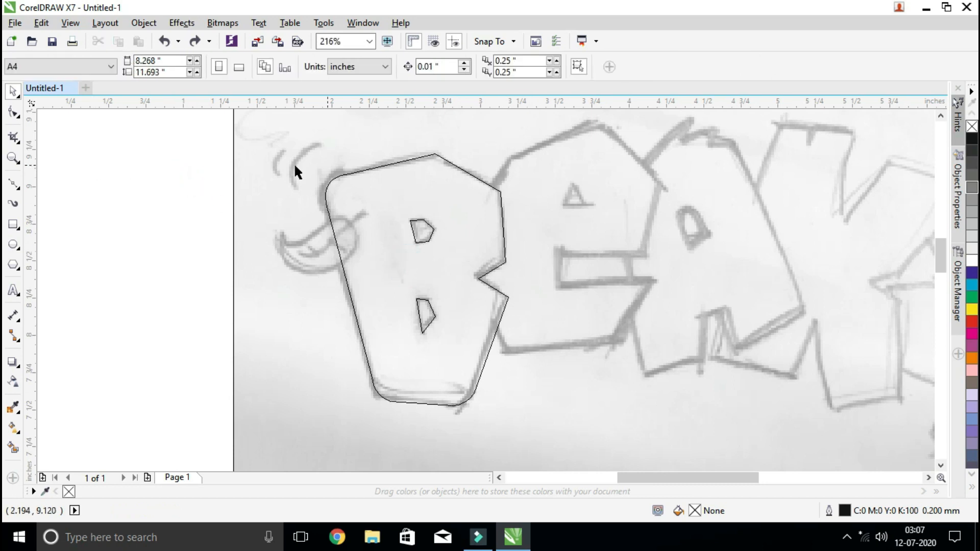
pyautogui.click(71, 23)
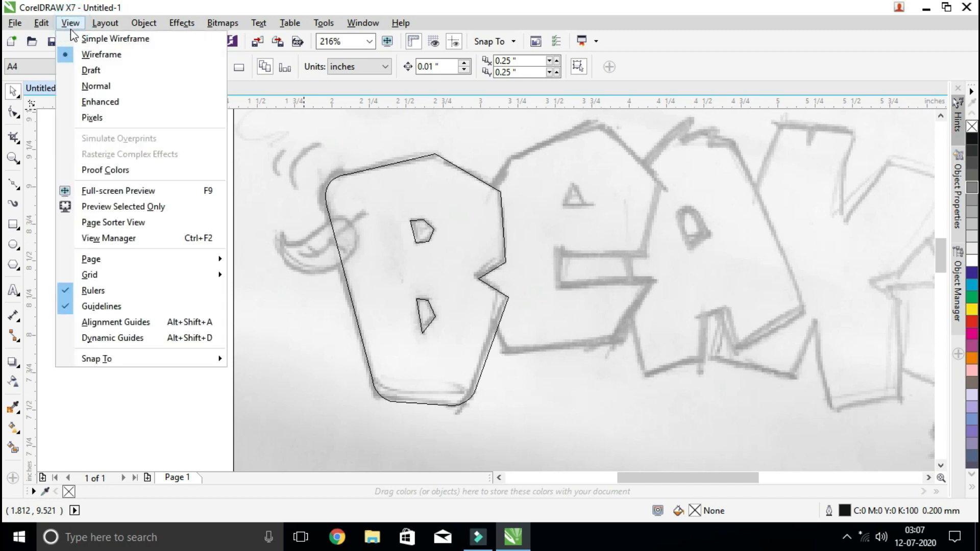
pyautogui.click(100, 102)
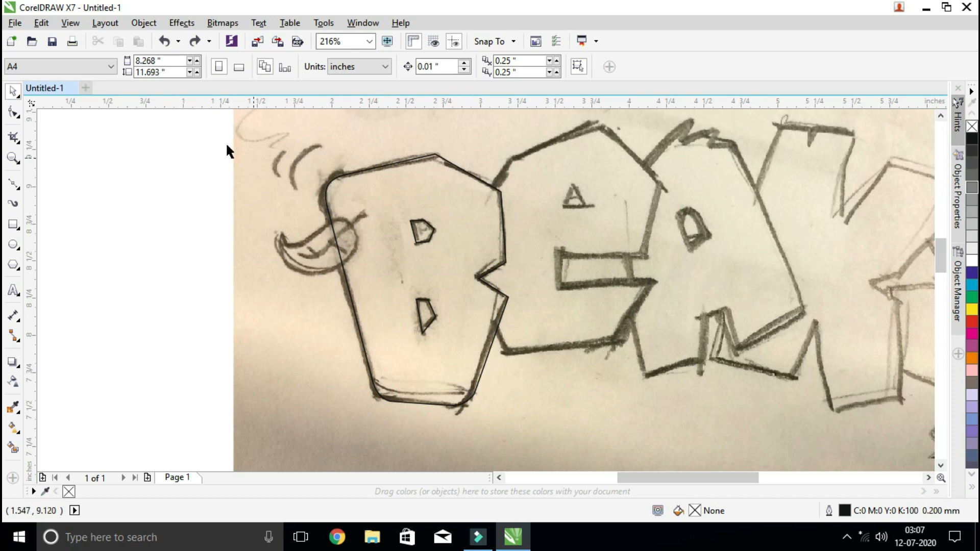
pyautogui.click(461, 189)
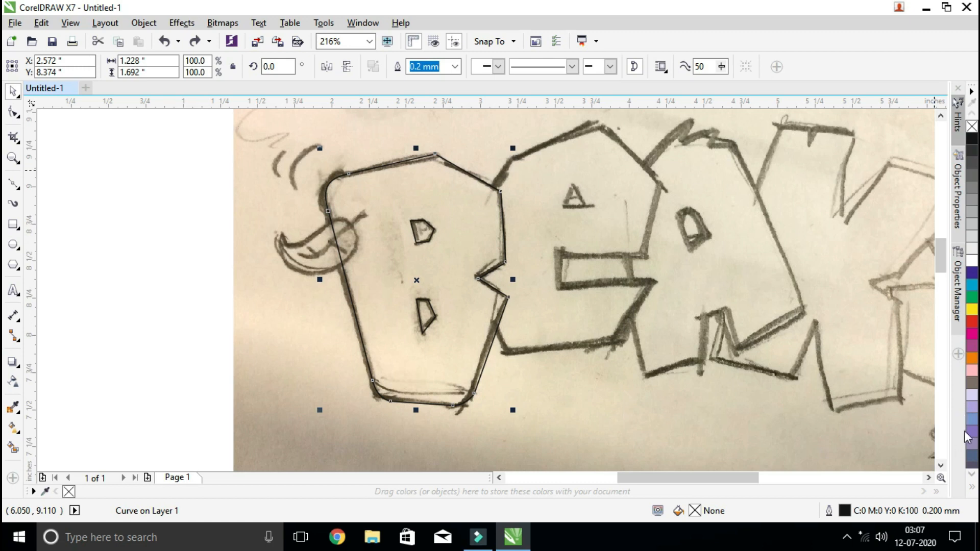
pyautogui.click(973, 310)
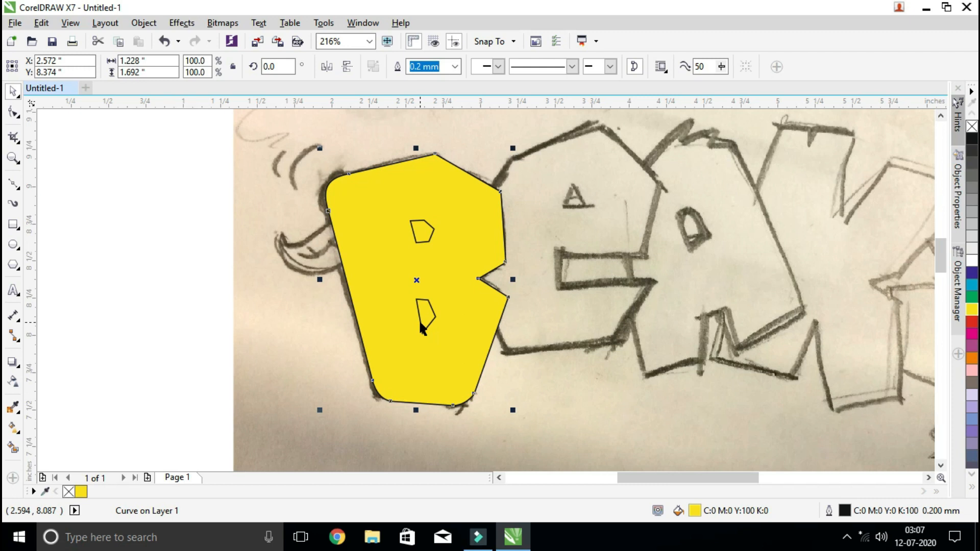
pyautogui.click(178, 229)
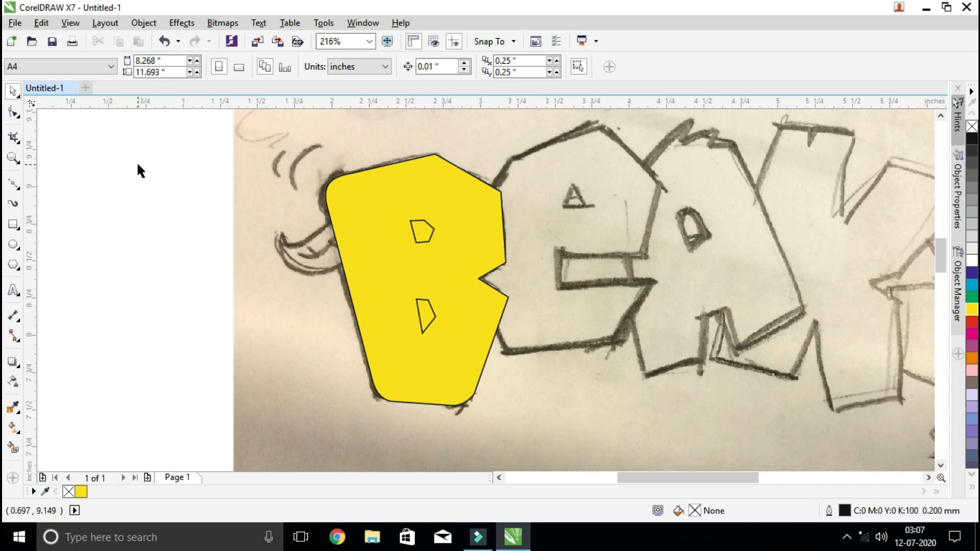
# Trim the upper counter shape out of the yellow B
pyautogui.click(421, 236)
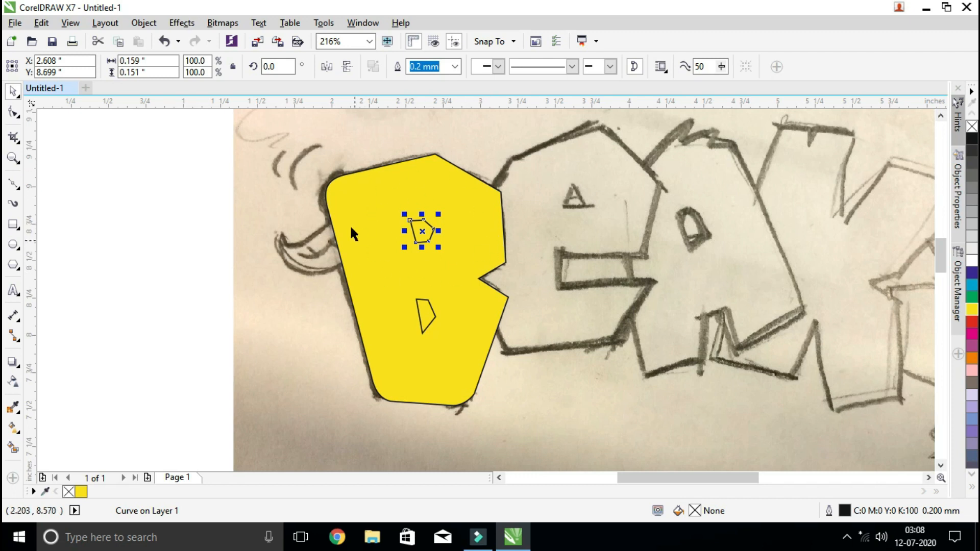
pyautogui.keyDown('shift'); pyautogui.click(473, 223); pyautogui.keyUp('shift')
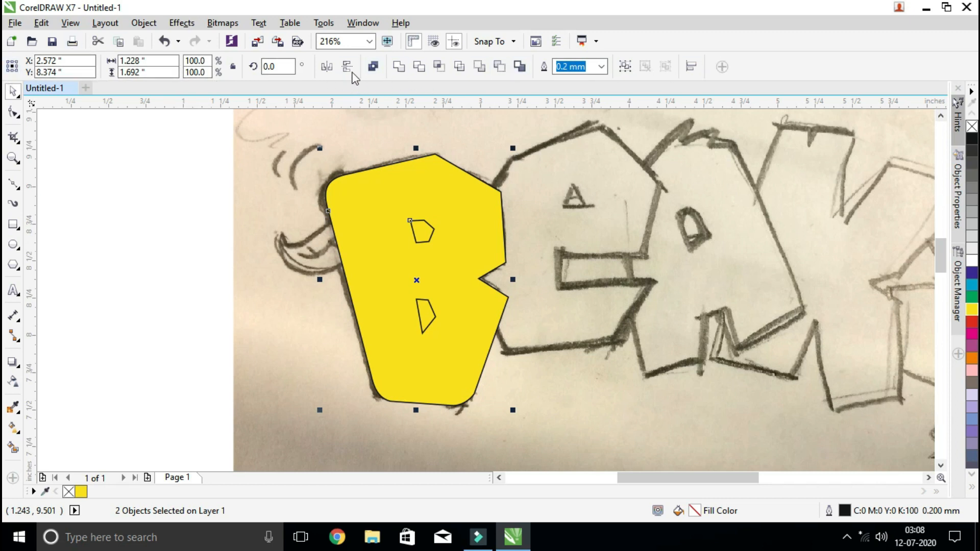
pyautogui.click(420, 68)
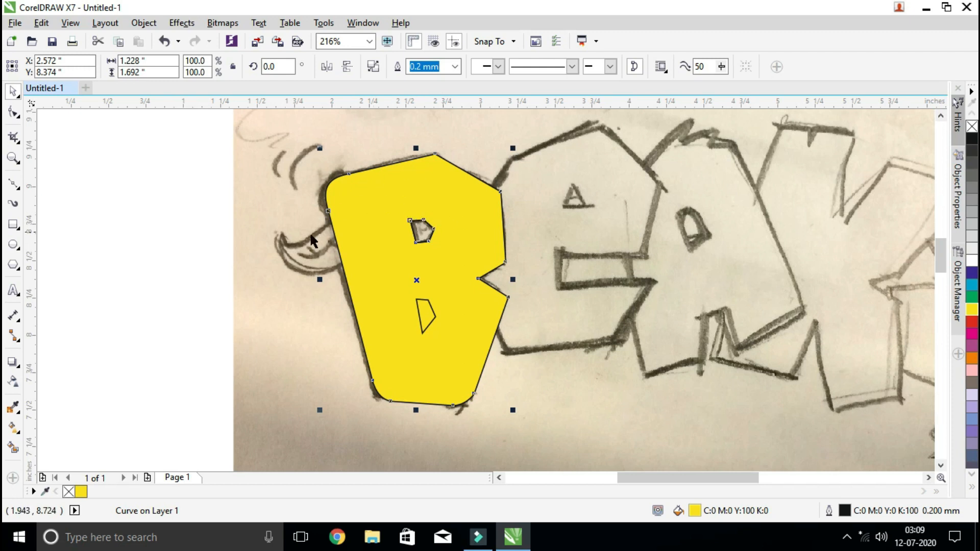
pyautogui.click(184, 246)
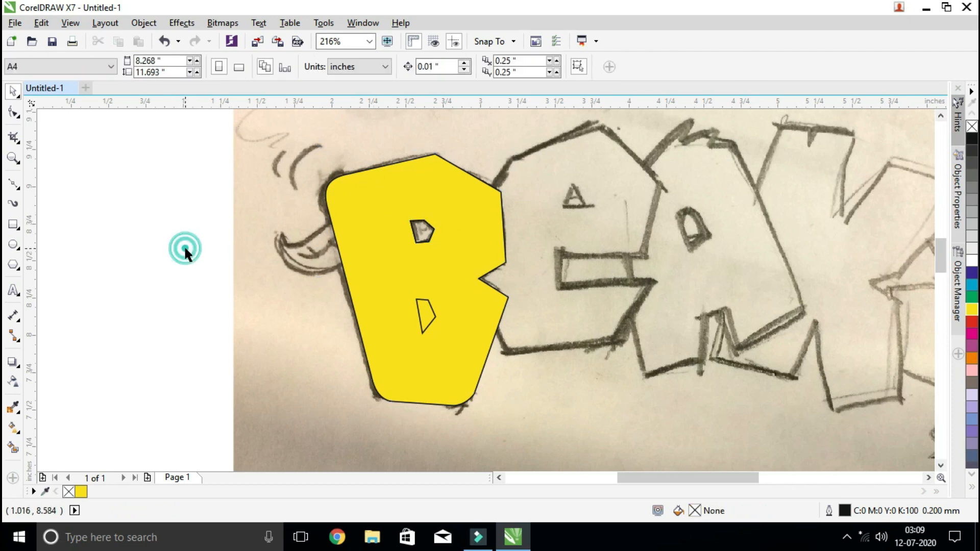
# Move the leftover upper counter shape out of the B onto the blank area beside the sketch and delete it
pyautogui.click(422, 236)
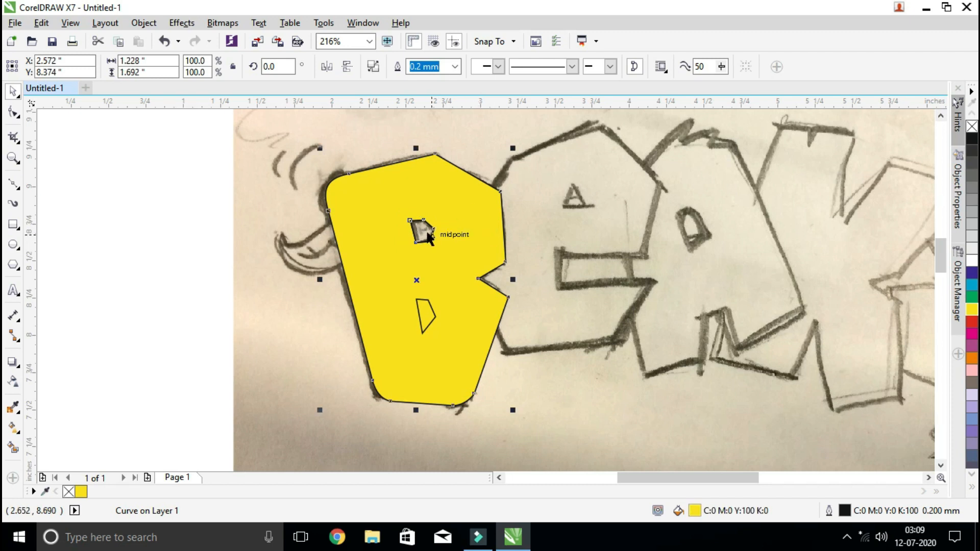
pyautogui.click(425, 234)
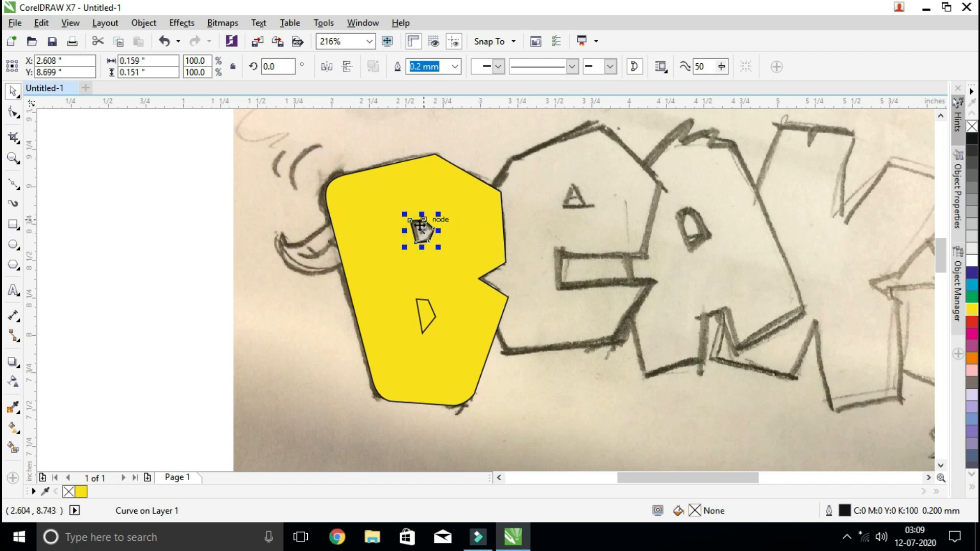
pyautogui.click(479, 225)
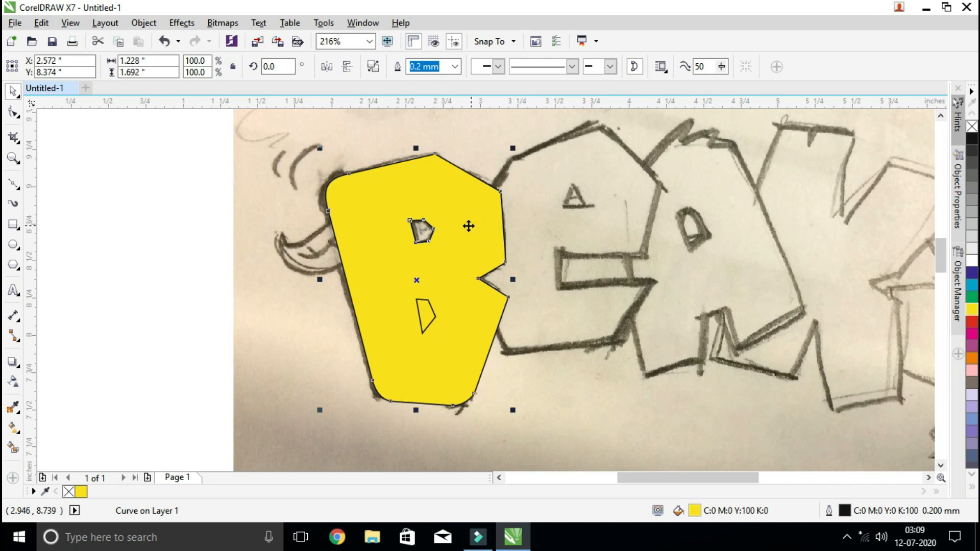
pyautogui.click(423, 231)
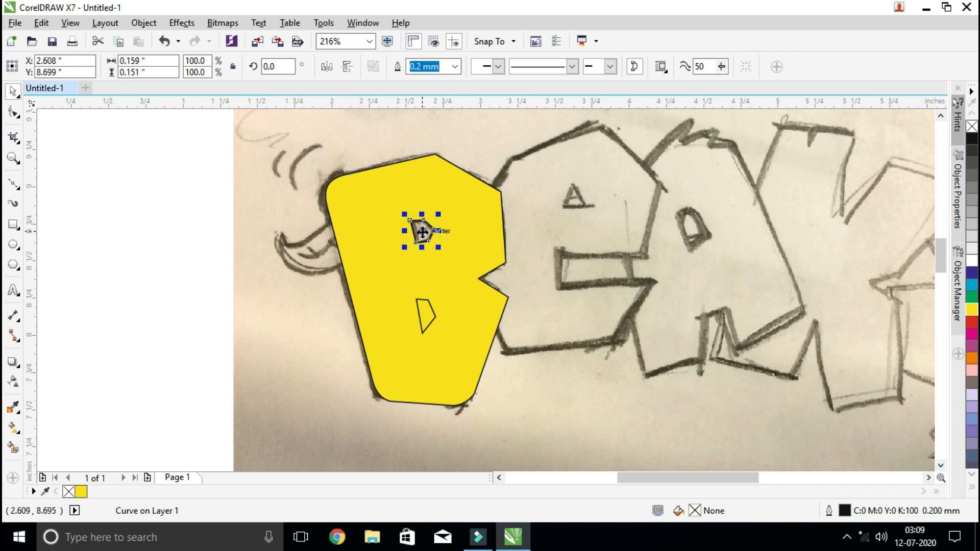
pyautogui.moveTo(423, 233); pyautogui.dragTo(156, 260)
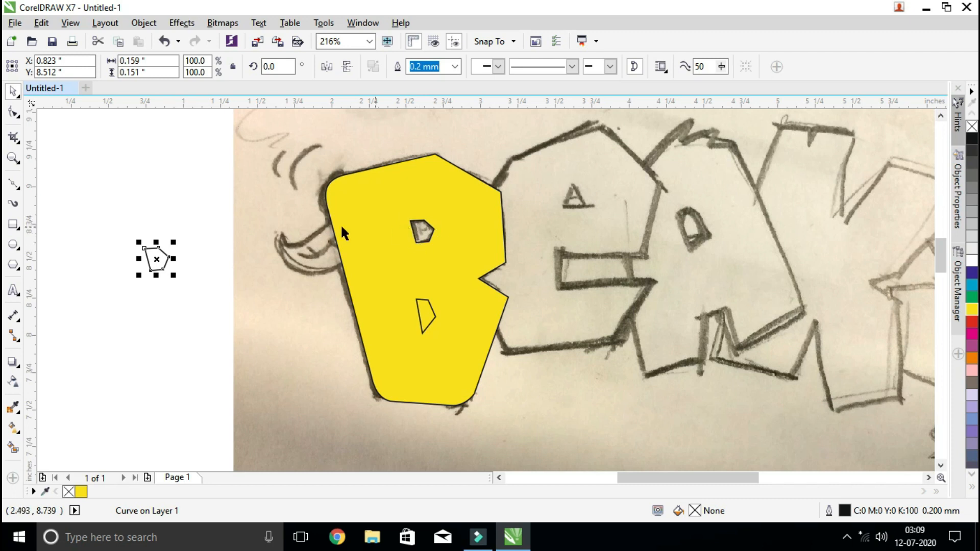
pyautogui.moveTo(156, 260); pyautogui.dragTo(158, 257)
pyautogui.moveTo(129, 225); pyautogui.dragTo(184, 287)
pyautogui.press('Delete')
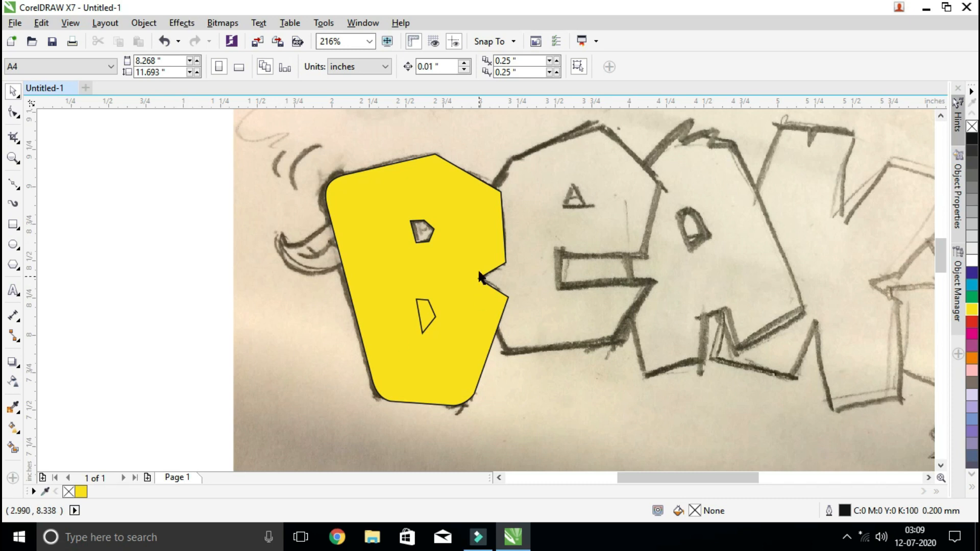
# Trim the lower counter shape out of the yellow B and clear the selection
pyautogui.click(427, 317)
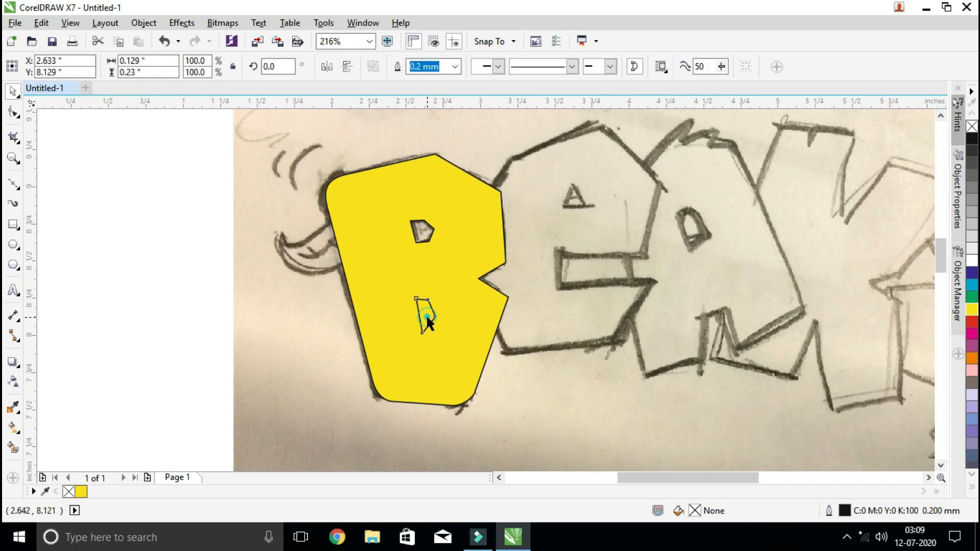
pyautogui.click(479, 314)
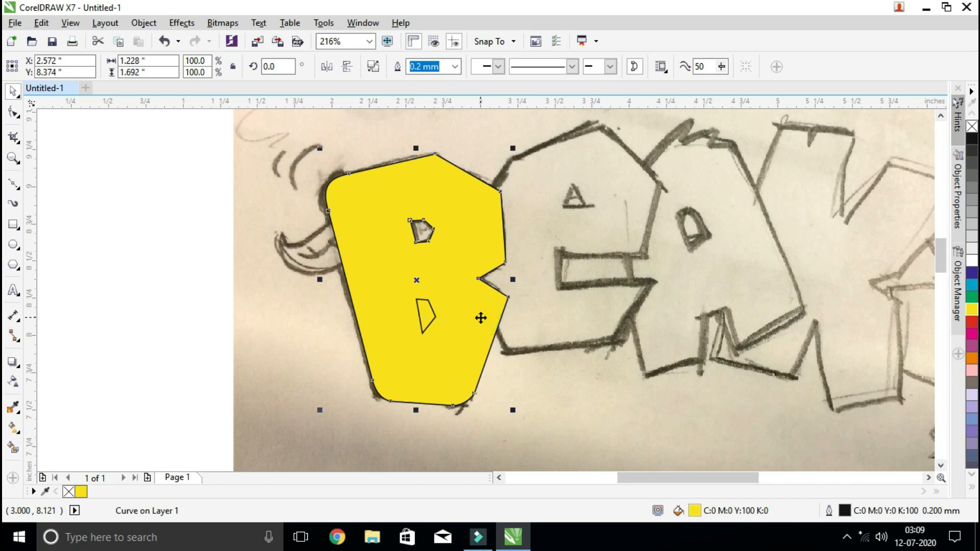
pyautogui.click(429, 315)
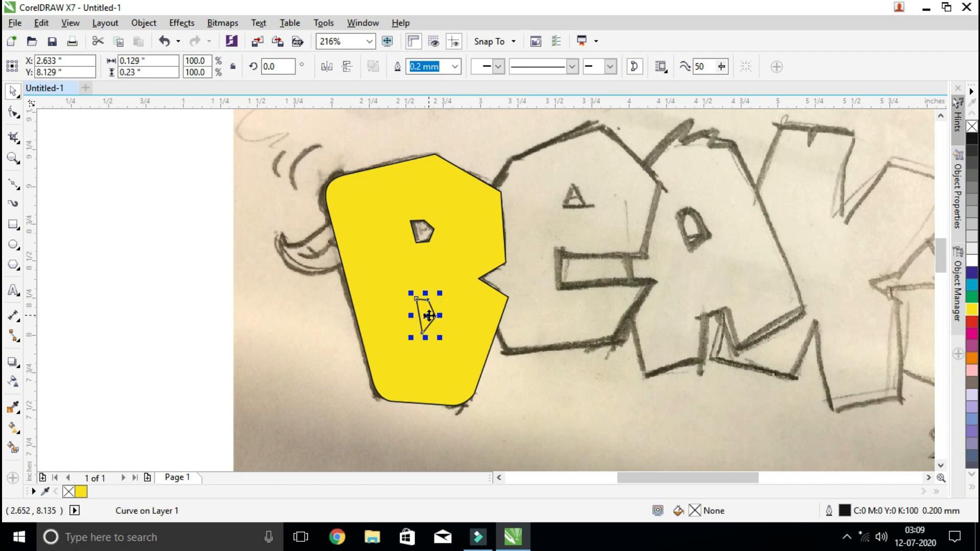
pyautogui.keyDown('shift'); pyautogui.click(476, 314); pyautogui.keyUp('shift')
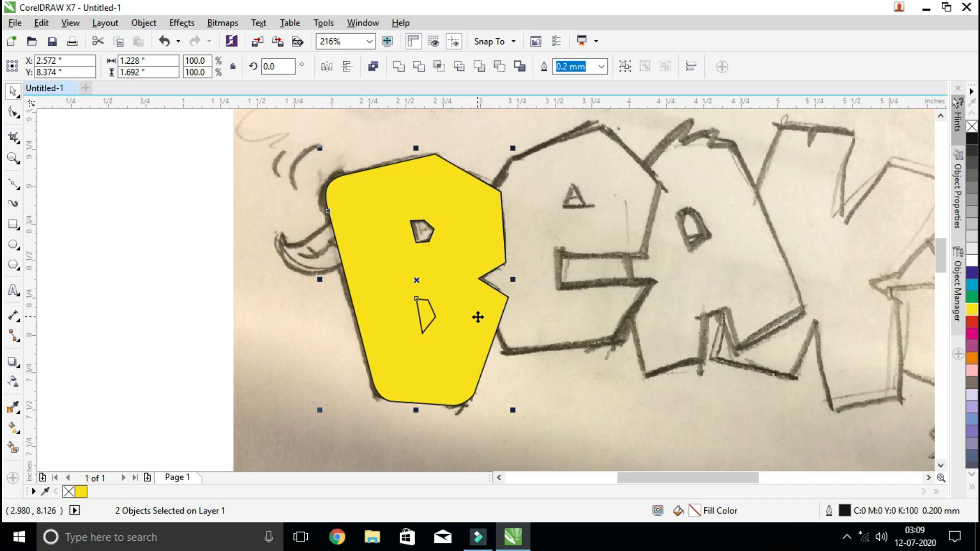
pyautogui.click(418, 69)
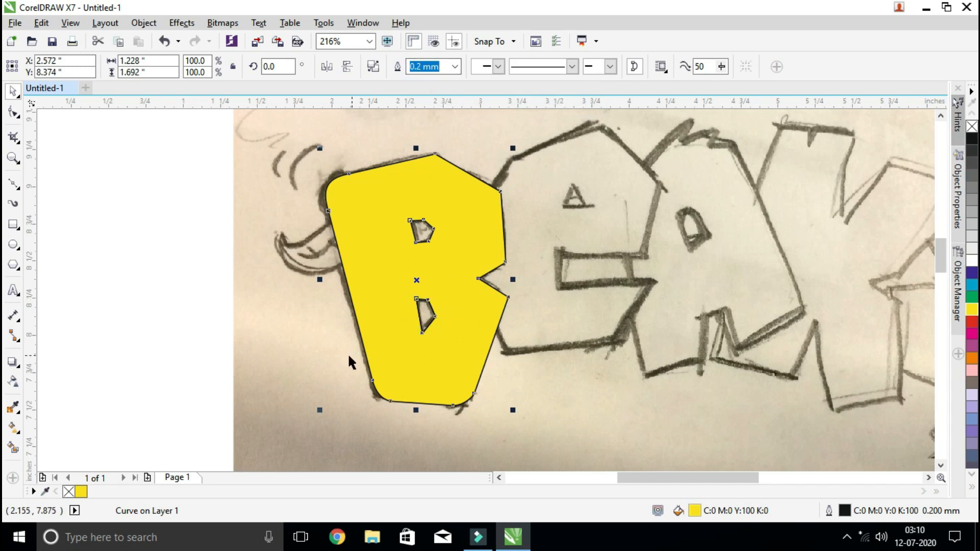
pyautogui.click(435, 355)
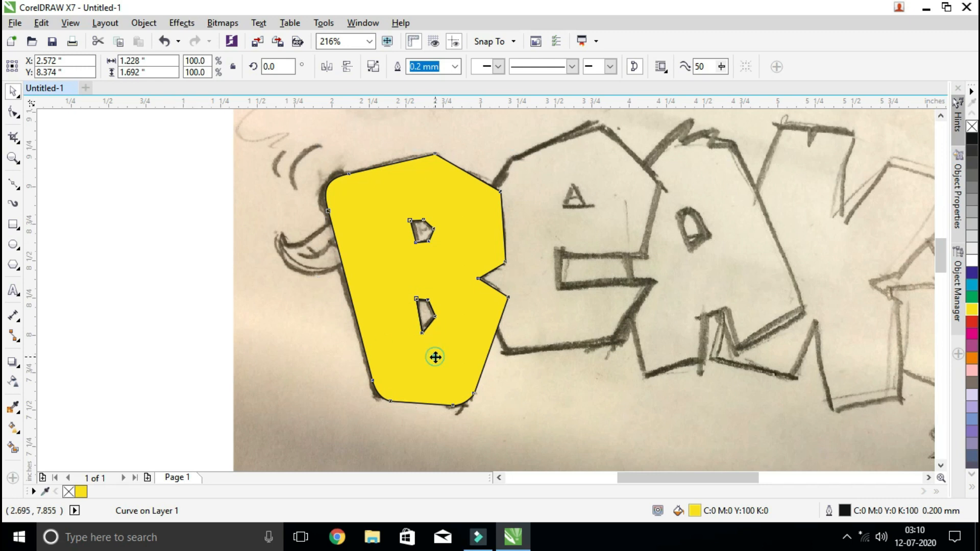
pyautogui.click(163, 332)
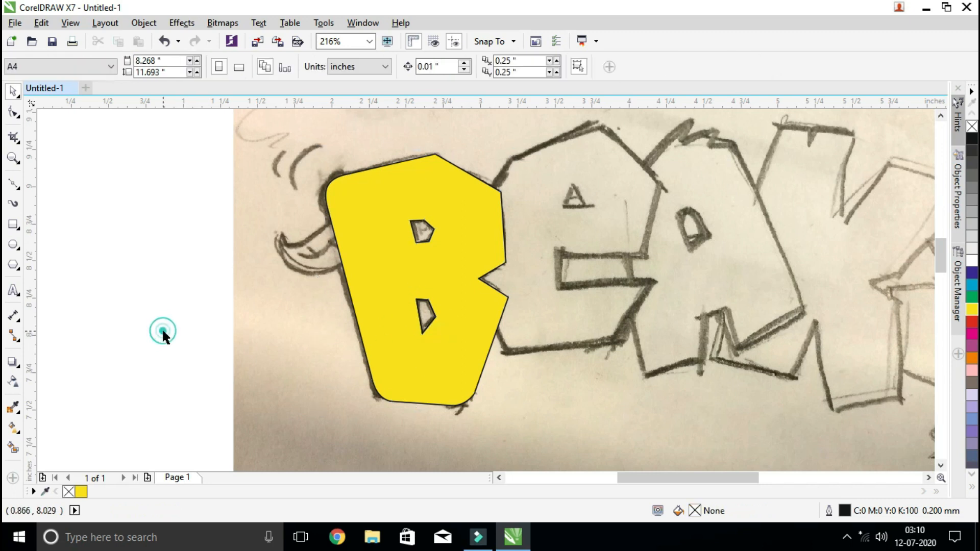
# Move the leftover lower counter shape out of the B onto the blank area and delete it
pyautogui.click(427, 317)
pyautogui.moveTo(427, 318); pyautogui.dragTo(157, 314)
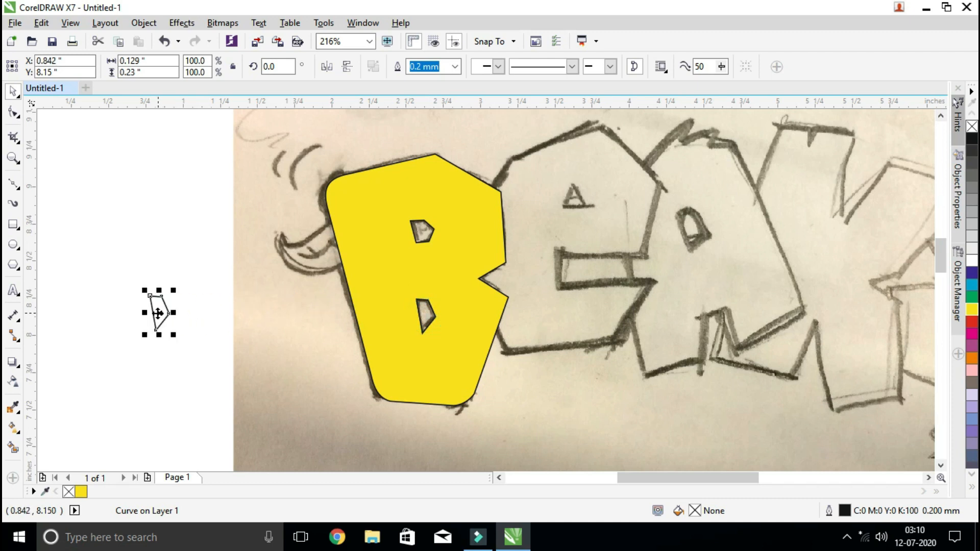
pyautogui.press('Delete')
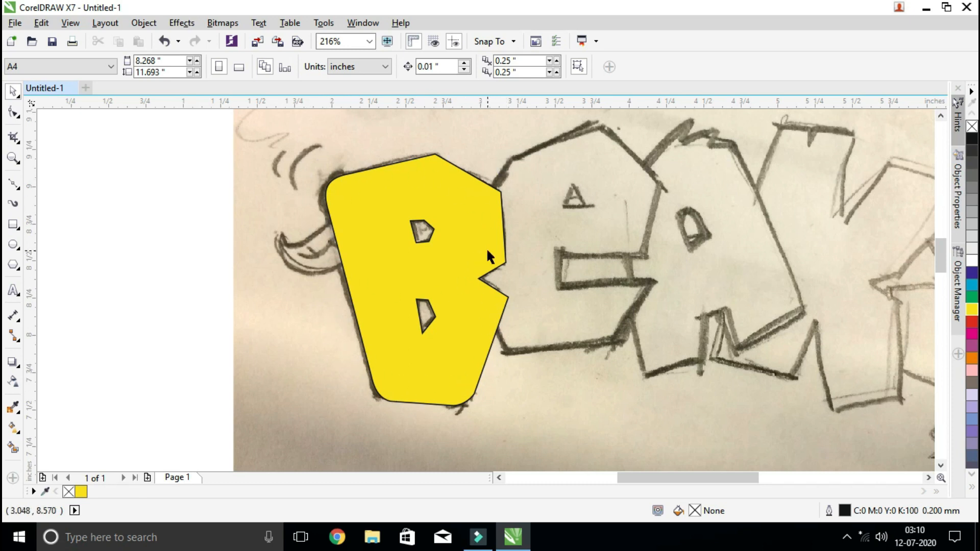
# Try moving the trimmed B off the sketch to about X 0.63, Y 8.54 inches to inspect its cutouts, and undo the move
pyautogui.moveTo(486, 250); pyautogui.dragTo(198, 227)
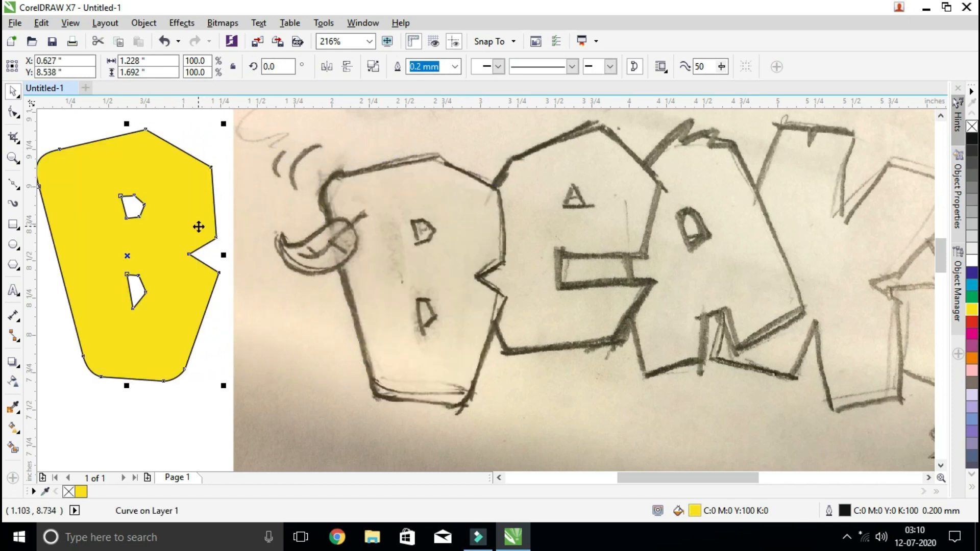
pyautogui.click(502, 478)
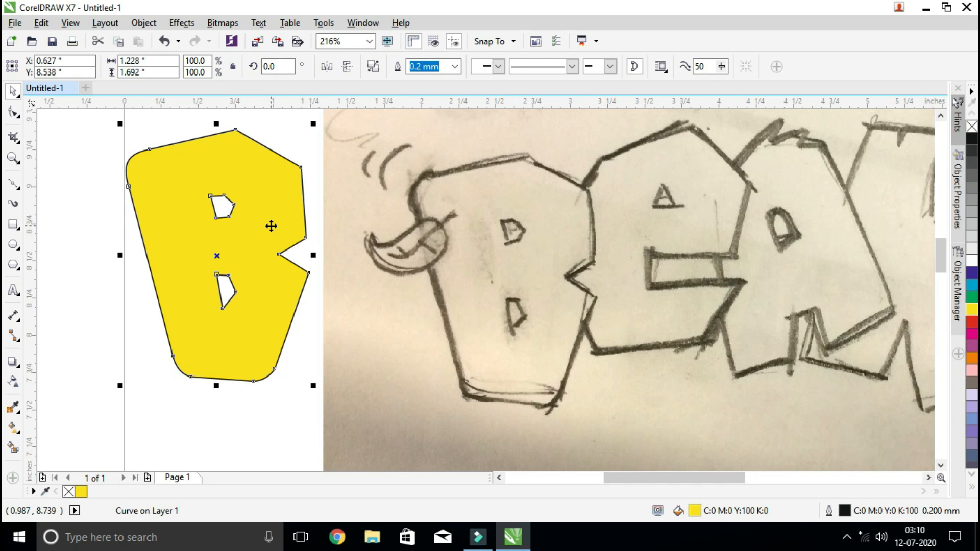
pyautogui.hotkey('ctrl', 'z')
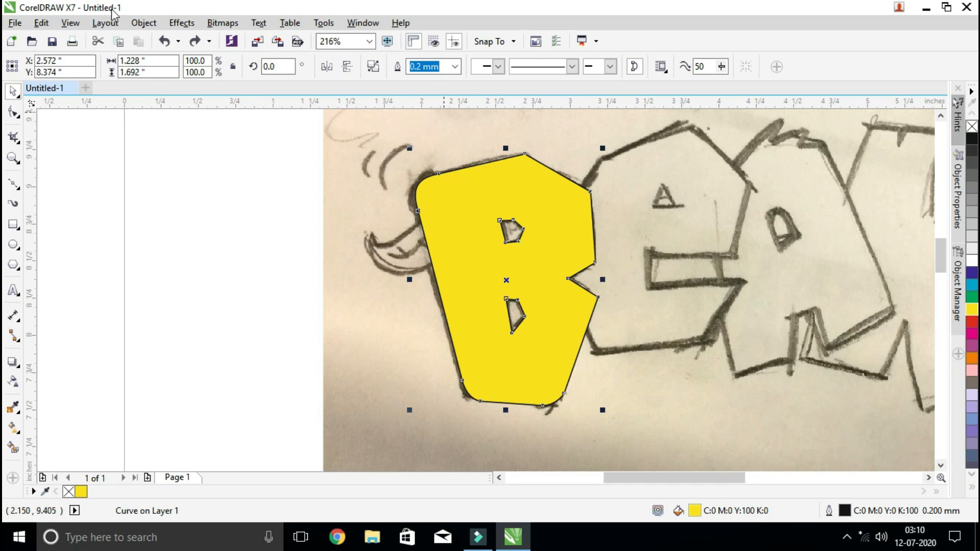
# Switch the display back to Wireframe view and clear the selection
pyautogui.click(70, 23)
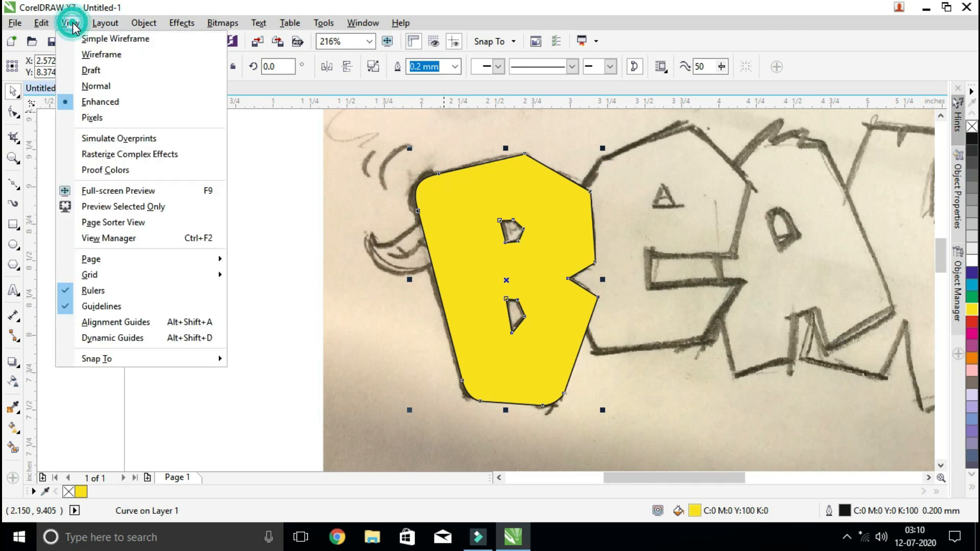
pyautogui.click(104, 54)
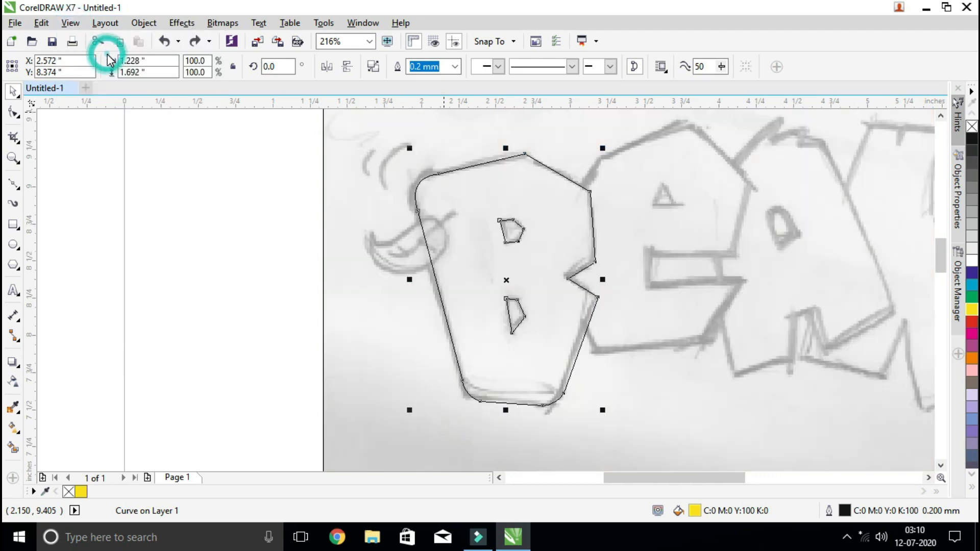
pyautogui.click(229, 161)
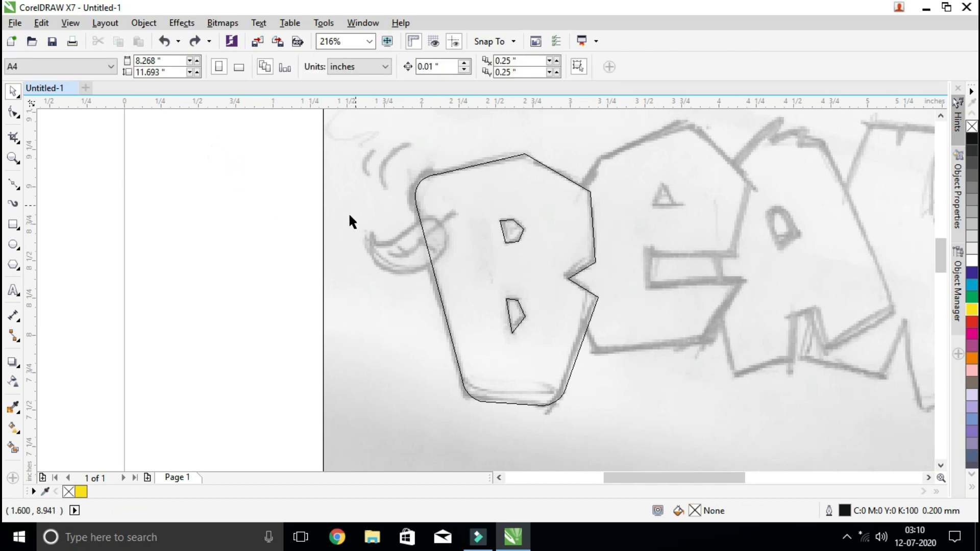
# Draw a closed three-point Bézier outline over the leaf sketch on the B's edge, starting at its pointed tip
pyautogui.click(13, 157)
pyautogui.moveTo(345, 179); pyautogui.dragTo(513, 303)
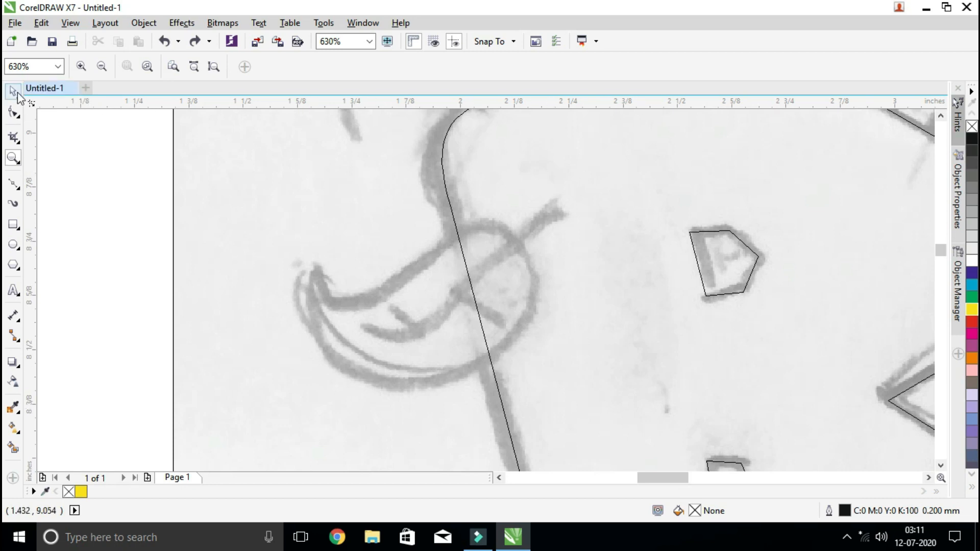
pyautogui.click(12, 186)
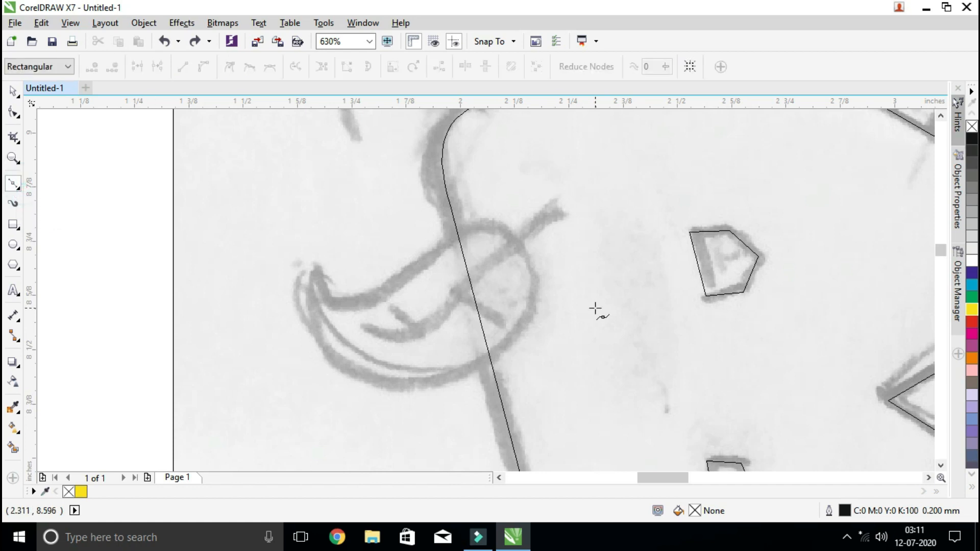
pyautogui.click(302, 267)
pyautogui.click(435, 385)
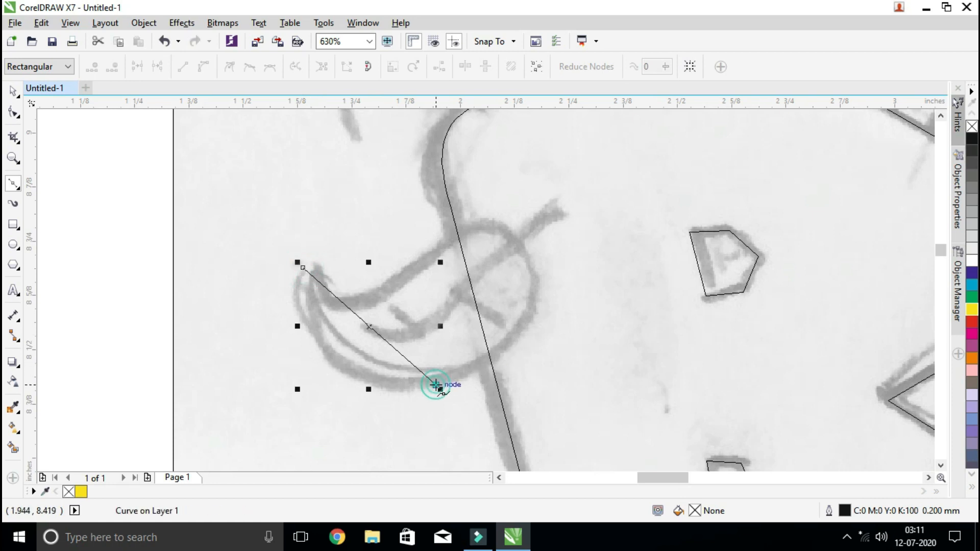
pyautogui.click(507, 226)
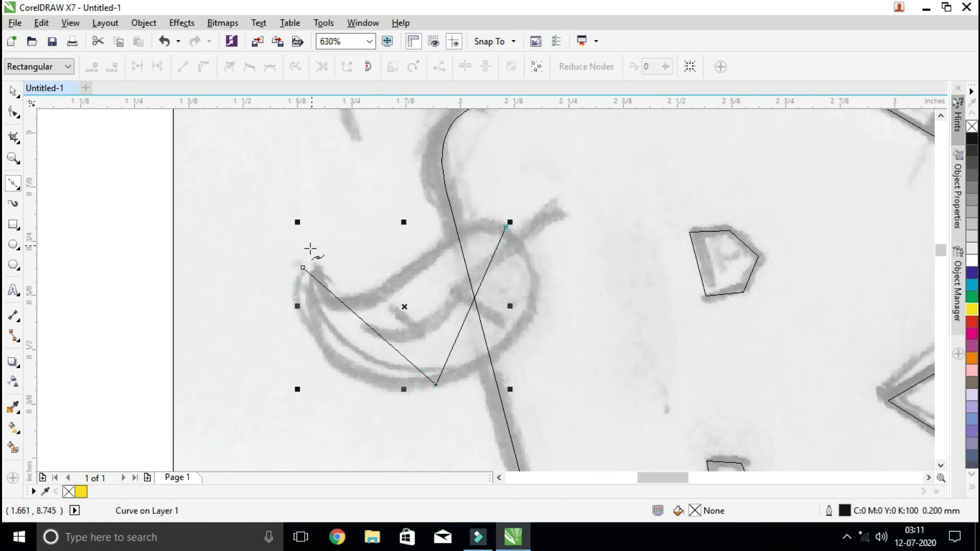
pyautogui.click(303, 267)
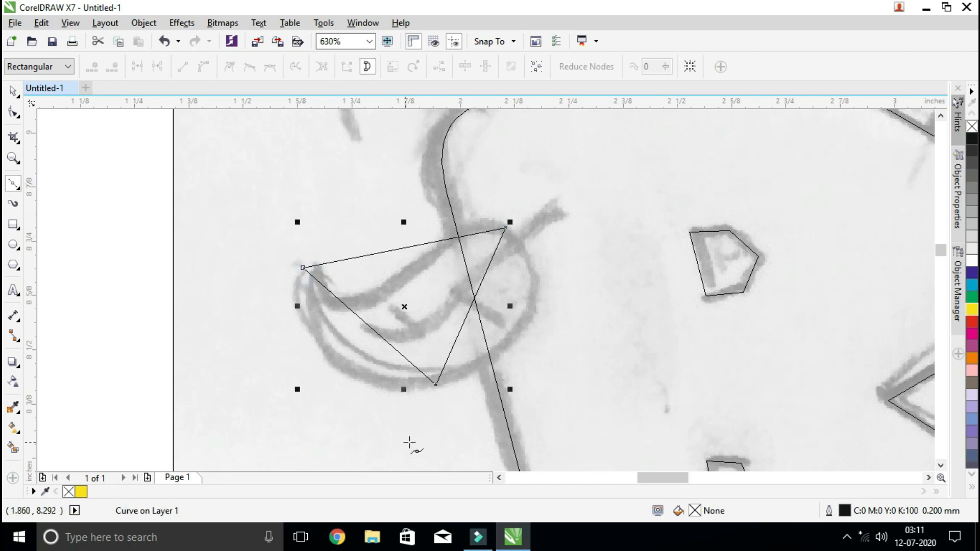
# Convert all the leaf outline's segments to curves and bend its lower and outer edges to follow the sketch
pyautogui.click(12, 113)
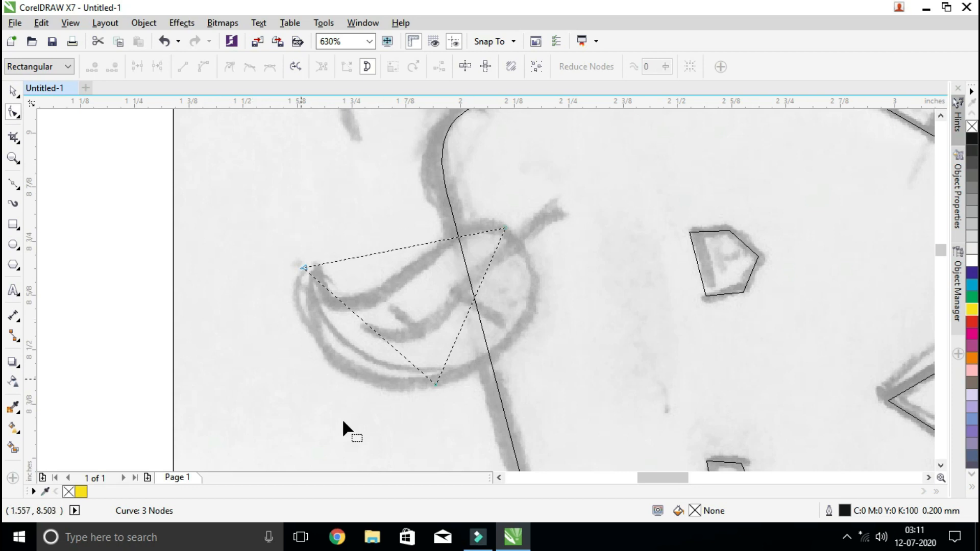
pyautogui.moveTo(240, 173); pyautogui.dragTo(583, 431)
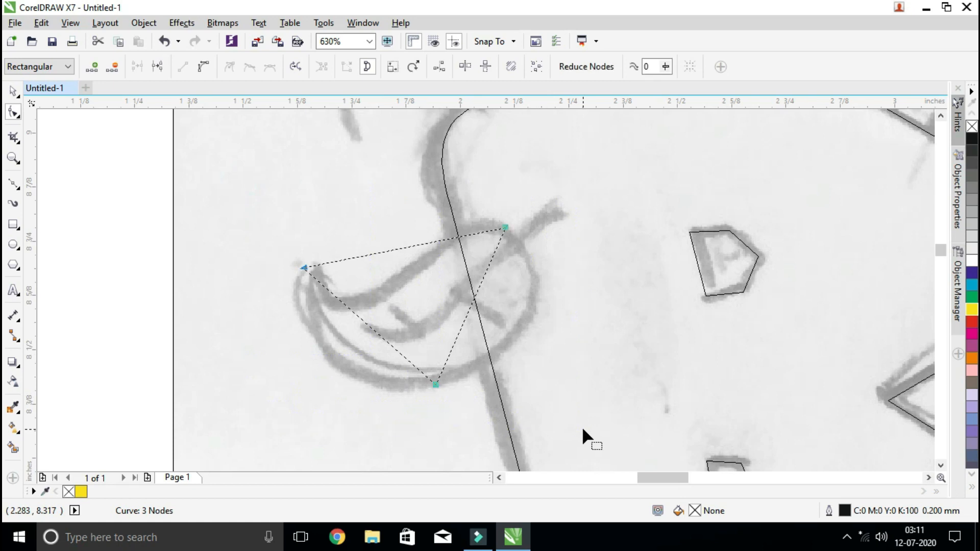
pyautogui.click(204, 67)
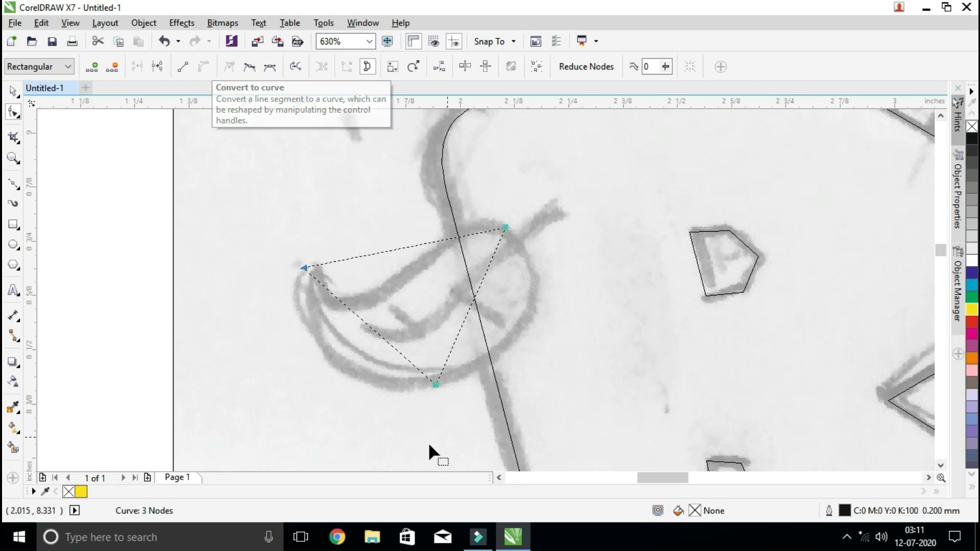
pyautogui.moveTo(366, 326); pyautogui.dragTo(329, 364)
pyautogui.moveTo(469, 312); pyautogui.dragTo(528, 329)
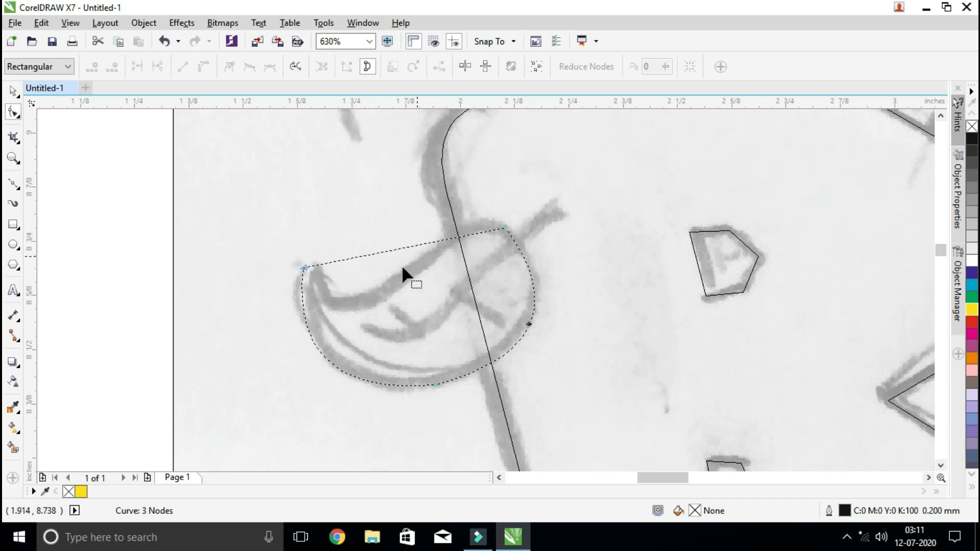
# Bend the leaf outline's upper edge into an S-curve from the pointed tip to the rounded end
pyautogui.click(304, 265)
pyautogui.moveTo(369, 251); pyautogui.dragTo(335, 371)
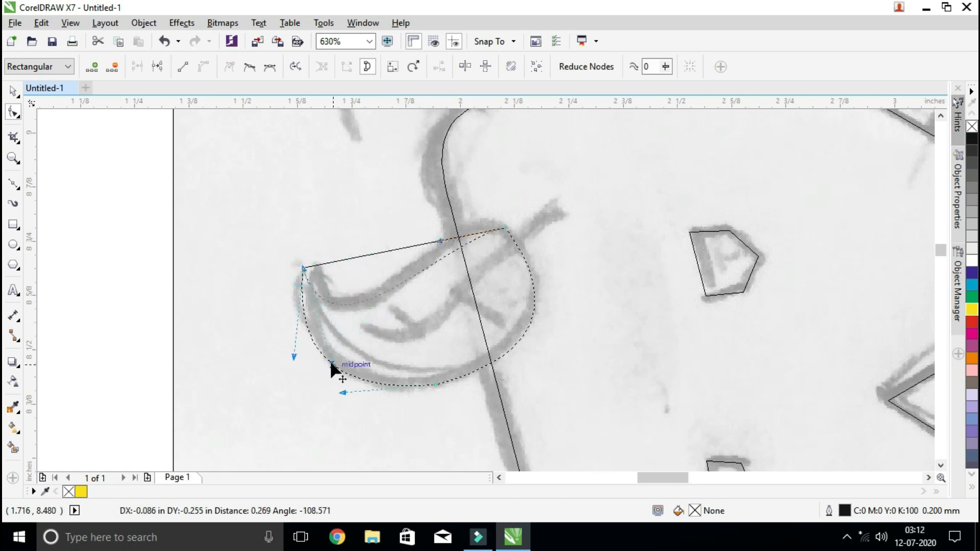
pyautogui.moveTo(439, 240); pyautogui.dragTo(413, 188)
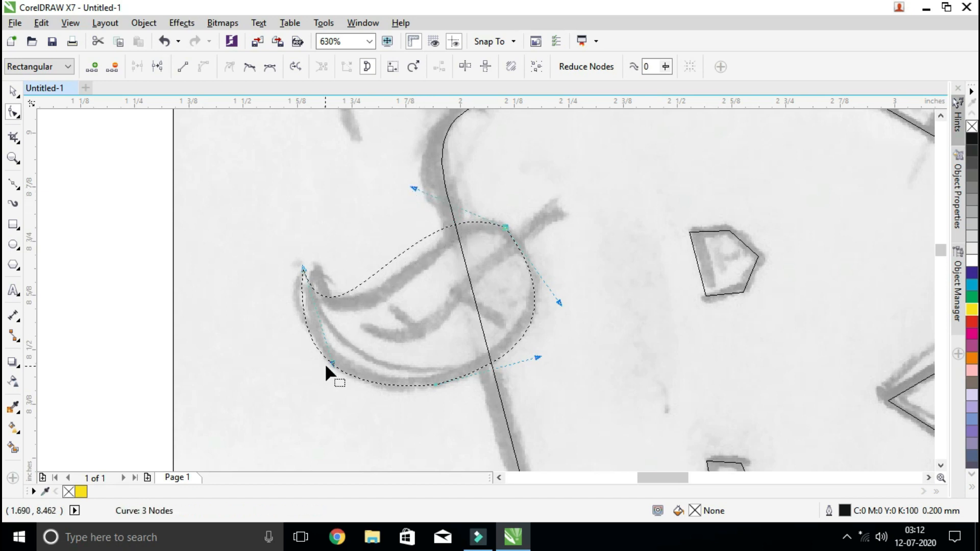
pyautogui.moveTo(333, 364); pyautogui.dragTo(363, 382)
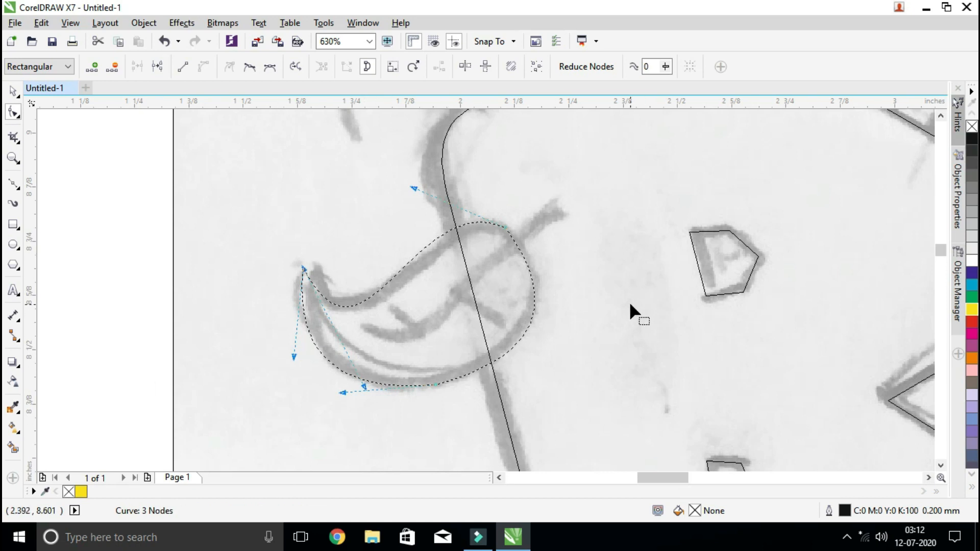
# Fine-tune the curve of the leaf's rounded end, bringing the leaf to about 0.55 × 0.38 inches, and clear the selection
pyautogui.click(504, 227)
pyautogui.moveTo(560, 302); pyautogui.dragTo(568, 289)
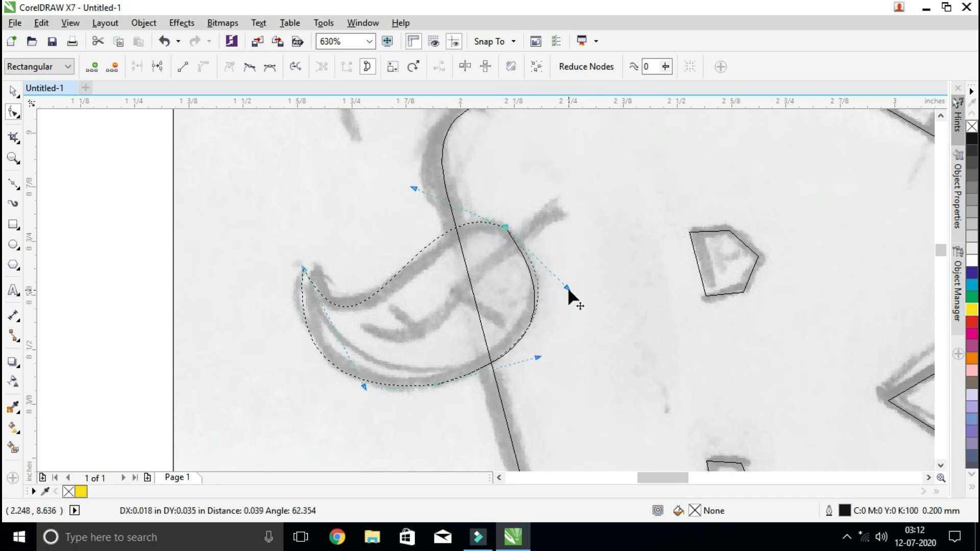
pyautogui.moveTo(408, 187); pyautogui.dragTo(414, 184)
pyautogui.moveTo(536, 357); pyautogui.dragTo(540, 360)
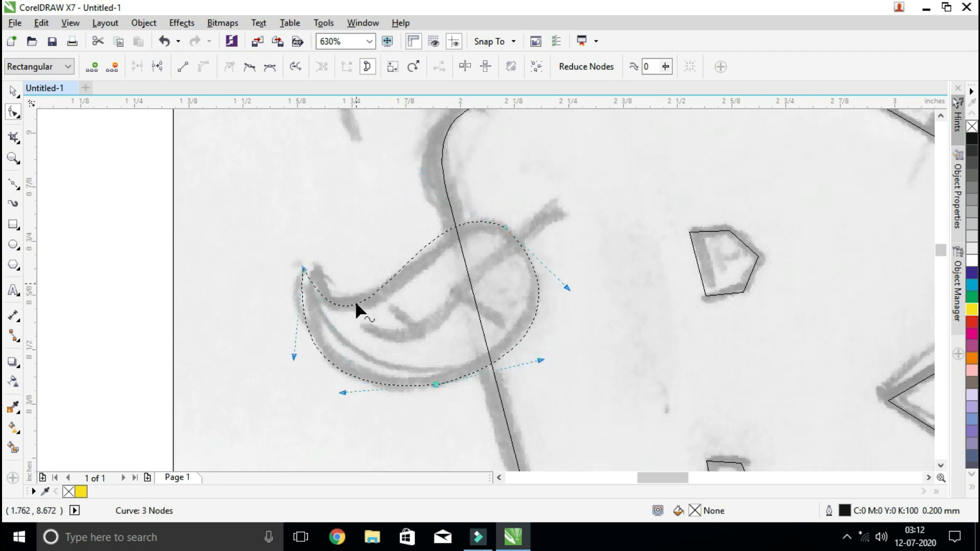
pyautogui.click(341, 390)
pyautogui.click(13, 91)
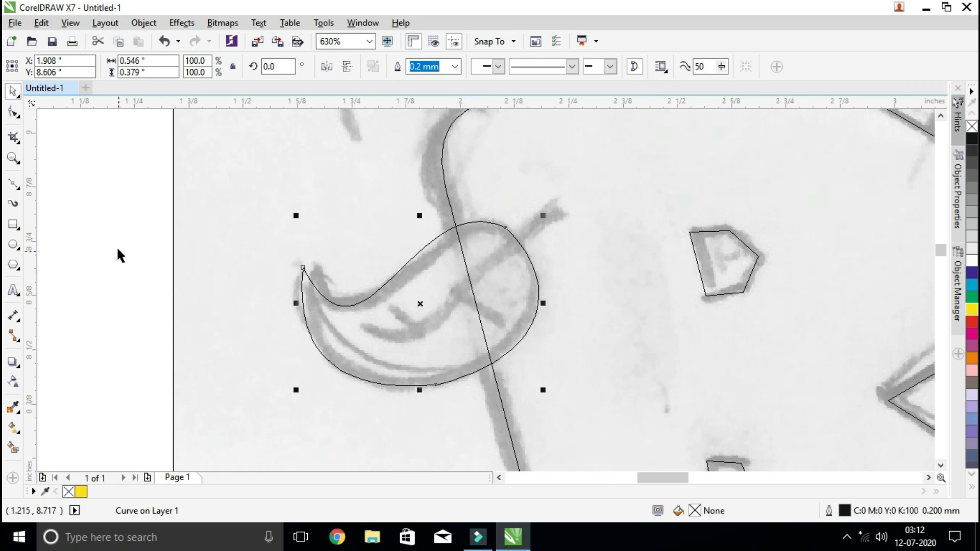
pyautogui.click(154, 244)
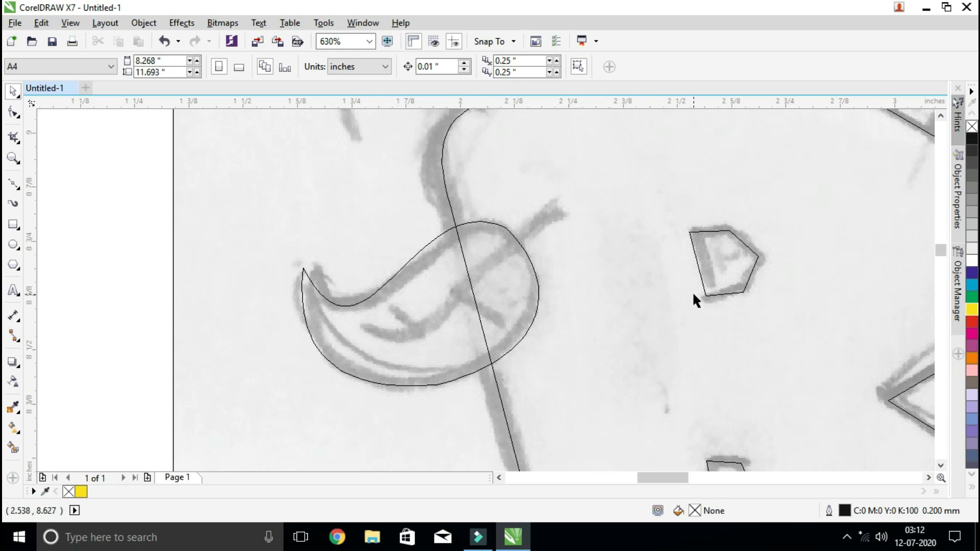
# Draw a closed three-point Bézier sliver along the leaf's stem, from inside the leaf to the stem's blunt end
pyautogui.click(13, 182)
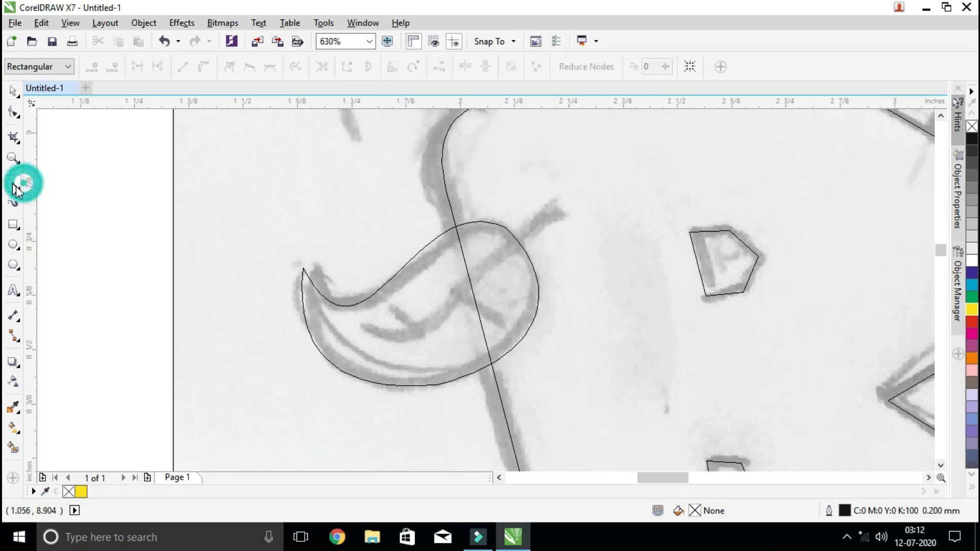
pyautogui.click(364, 327)
pyautogui.click(567, 216)
pyautogui.click(557, 200)
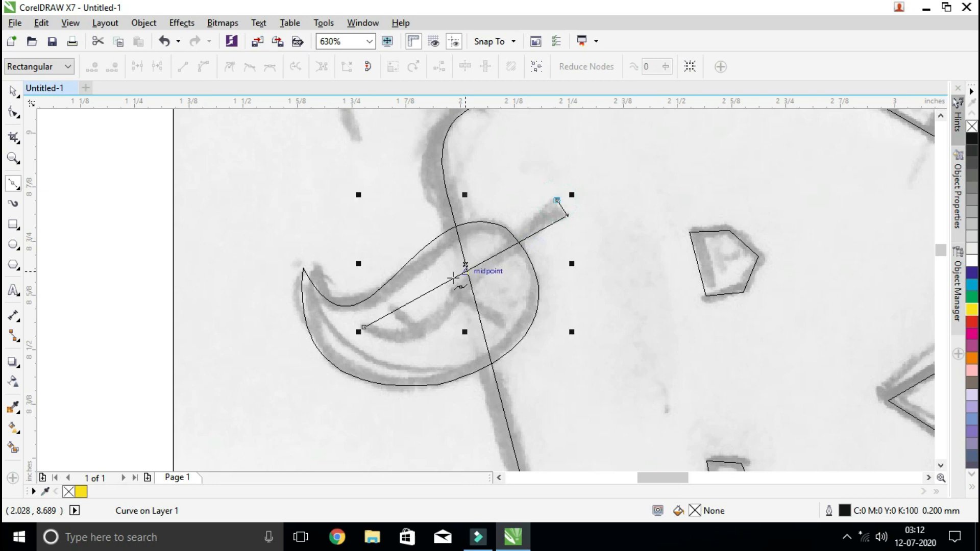
pyautogui.click(364, 327)
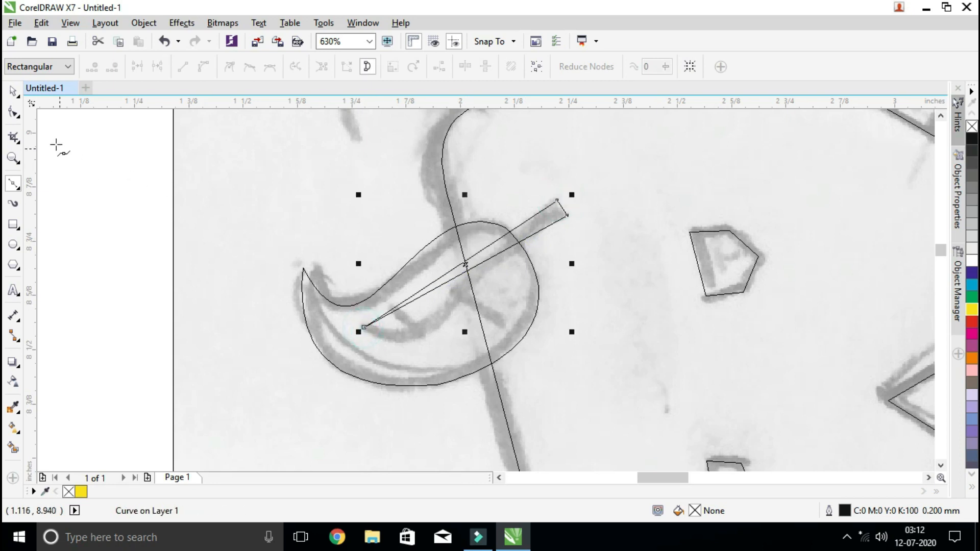
# Convert the stem outline's segments to curves and shape its lower edge to follow the sketched stem
pyautogui.click(14, 113)
pyautogui.moveTo(311, 164); pyautogui.dragTo(636, 373)
pyautogui.click(203, 67)
pyautogui.moveTo(445, 282); pyautogui.dragTo(433, 332)
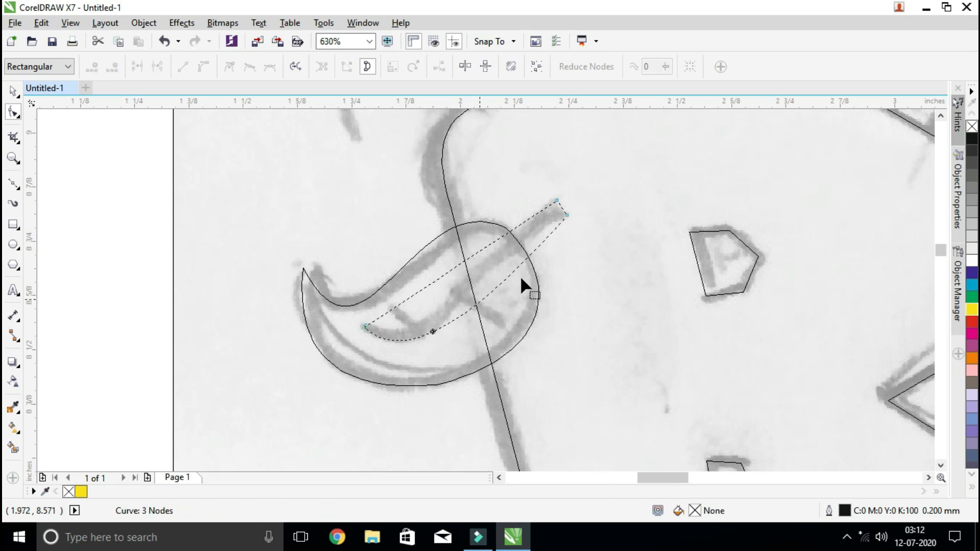
pyautogui.click(566, 213)
pyautogui.moveTo(485, 303); pyautogui.dragTo(488, 247)
pyautogui.moveTo(411, 369); pyautogui.dragTo(435, 384)
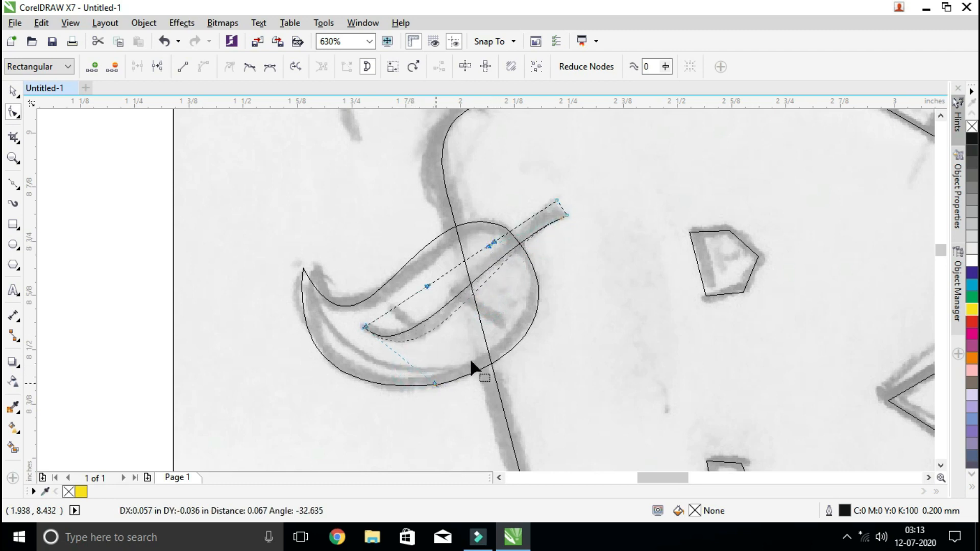
# Curve the stem's upper edge and refine both edges into a tapering stem about 0.47 × 0.32 inches, then clear the selection
pyautogui.moveTo(427, 287); pyautogui.dragTo(434, 352)
pyautogui.moveTo(489, 243); pyautogui.dragTo(486, 246)
pyautogui.click(556, 199)
pyautogui.moveTo(486, 232); pyautogui.dragTo(482, 229)
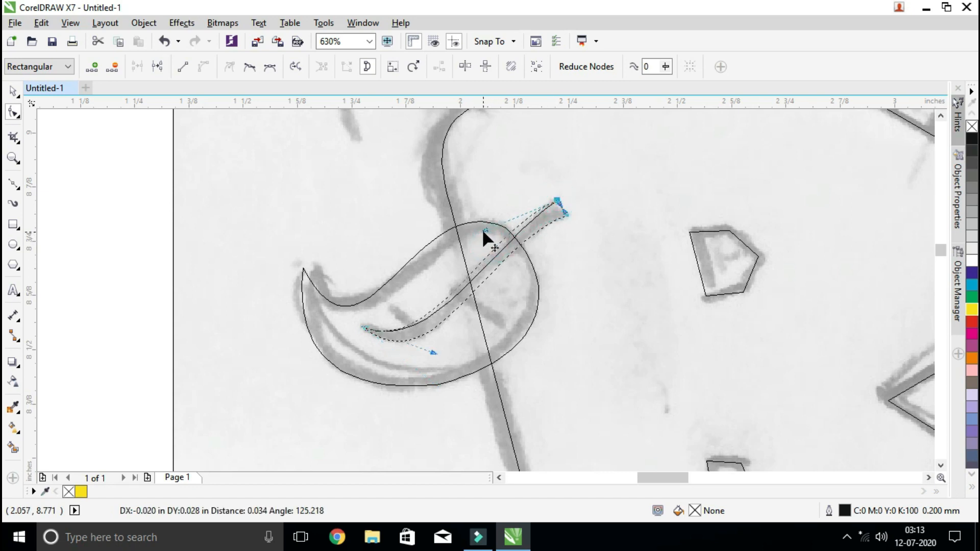
pyautogui.click(434, 351)
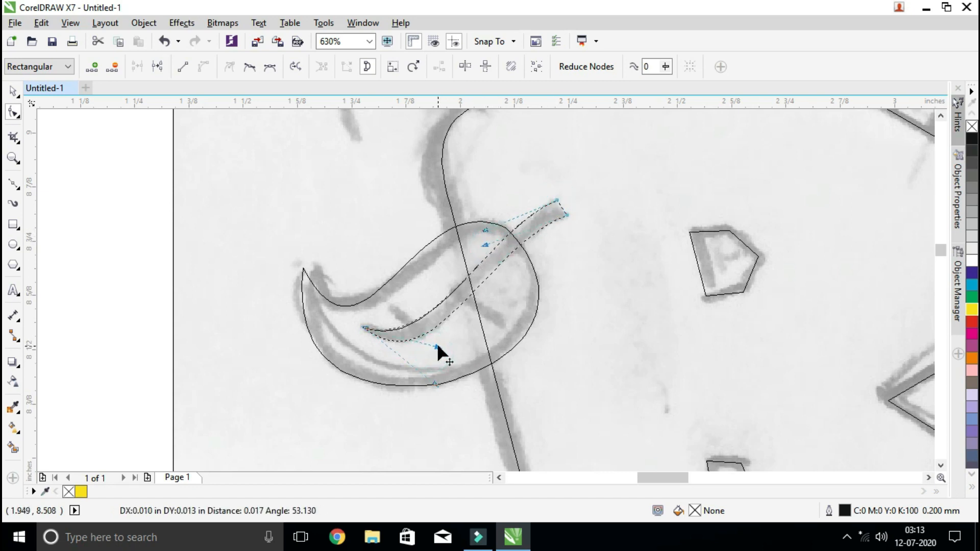
pyautogui.moveTo(436, 345); pyautogui.dragTo(440, 376)
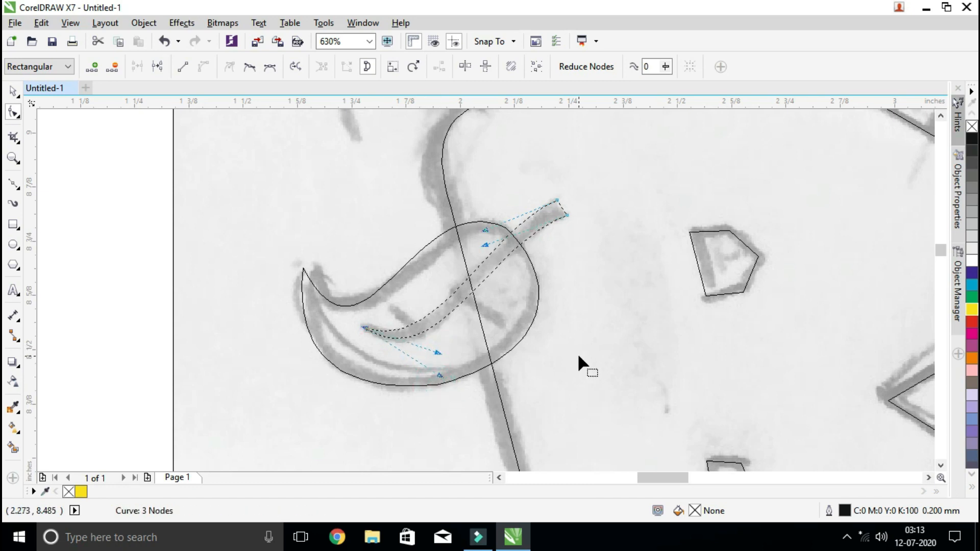
pyautogui.click(12, 91)
pyautogui.click(149, 240)
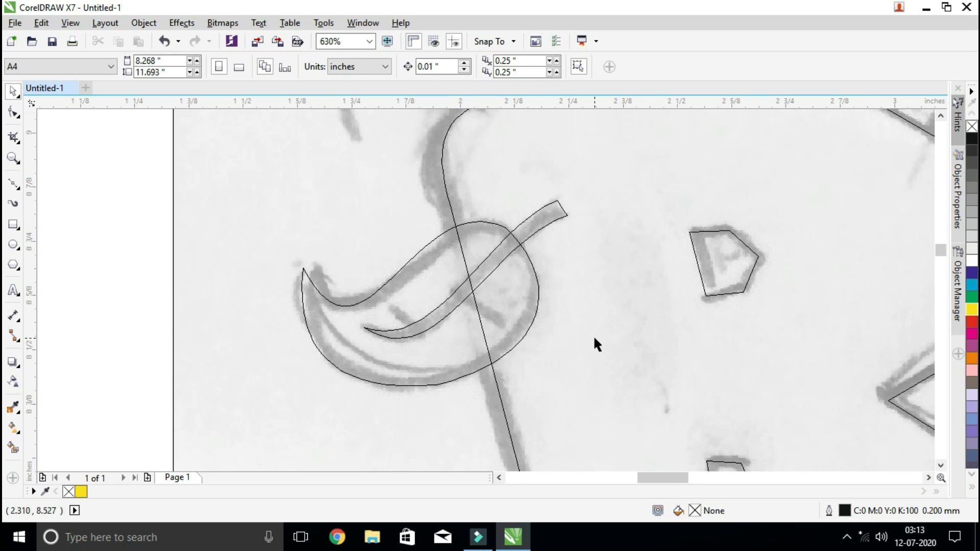
# Switch the display to Enhanced view and fill the leaf shape with green
pyautogui.click(76, 22)
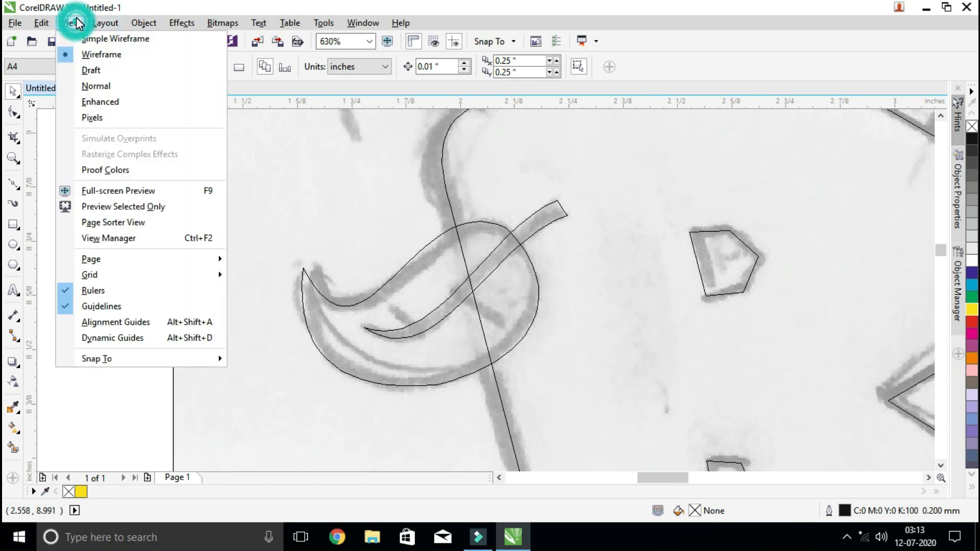
pyautogui.click(93, 102)
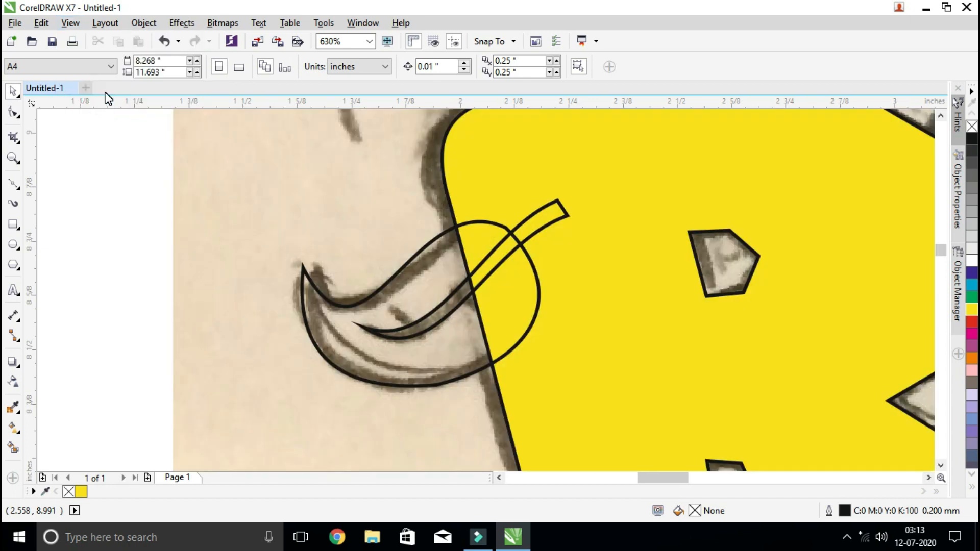
pyautogui.click(435, 267)
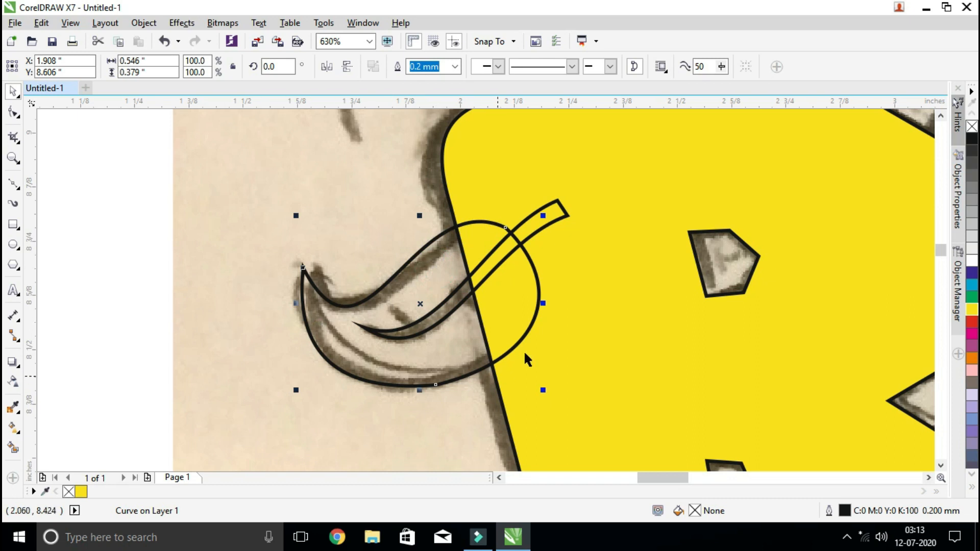
pyautogui.click(973, 300)
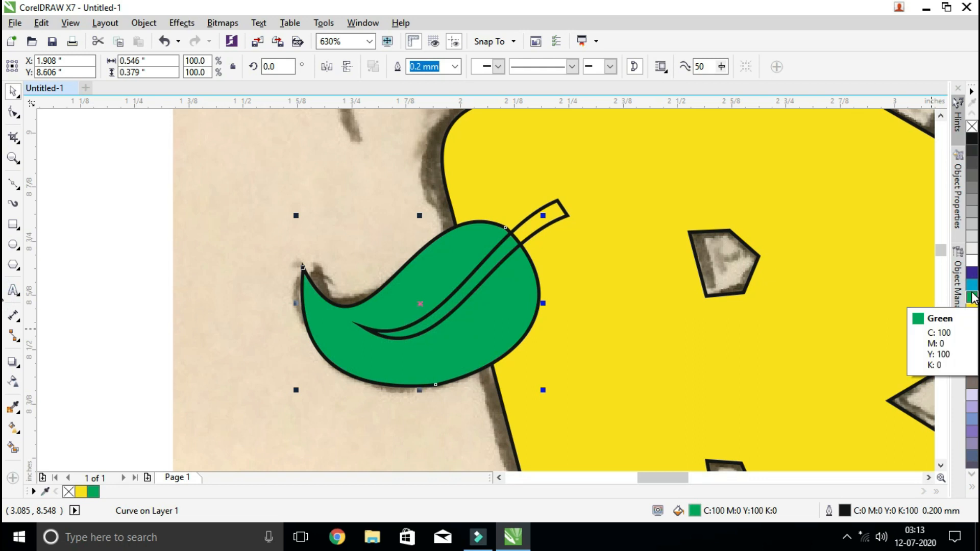
# Fill the leaf's stem with black and clear the selection
pyautogui.click(548, 222)
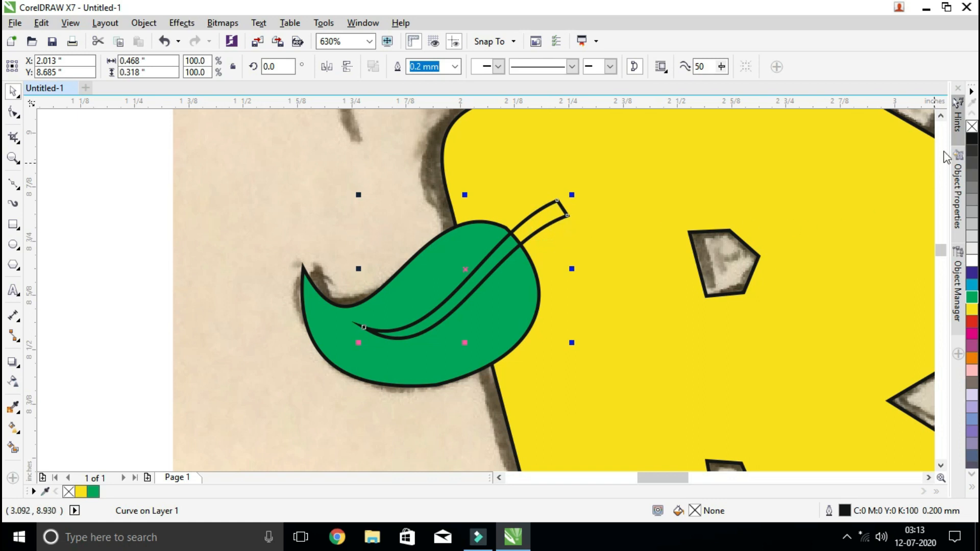
pyautogui.click(973, 141)
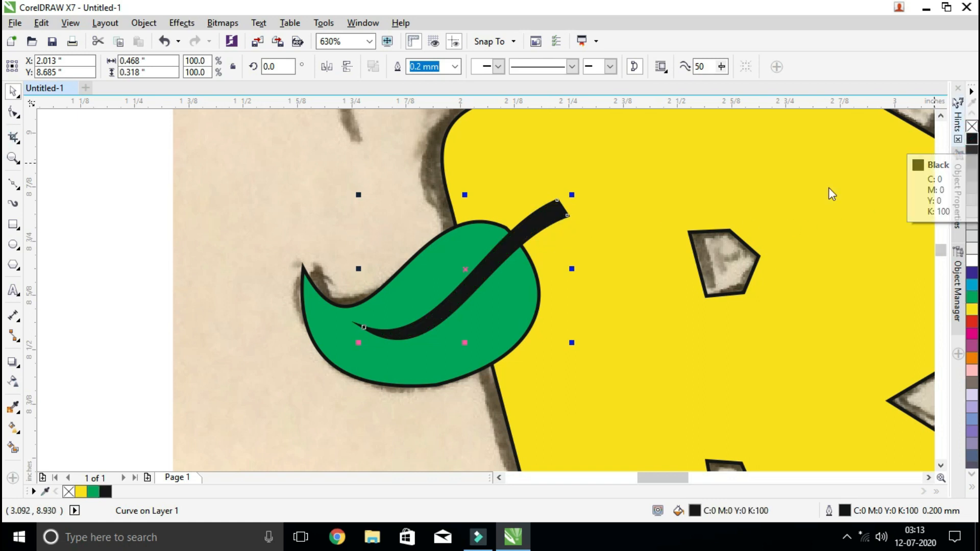
pyautogui.click(120, 225)
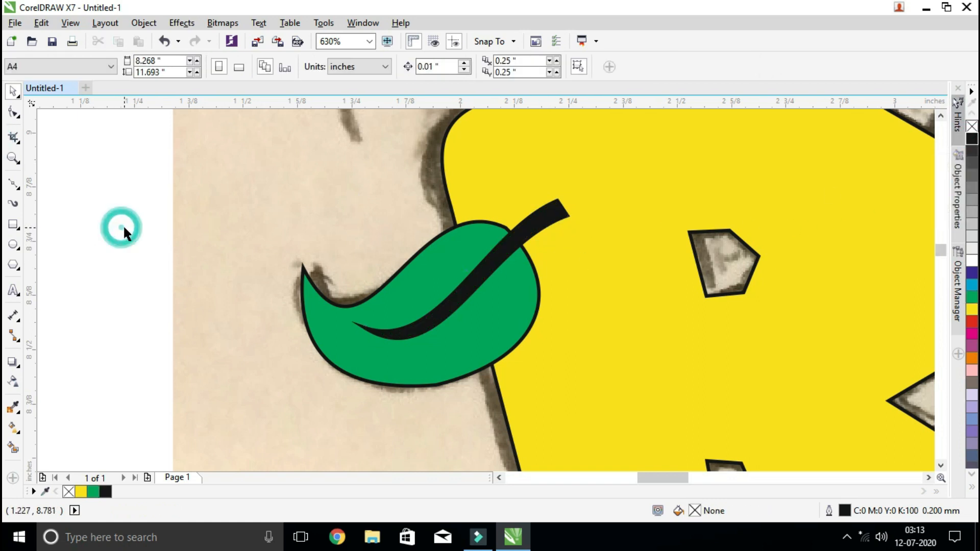
# Examine the coloured B and its leaf against the surrounding sketch, framing the whole letter in view
pyautogui.scroll(-2, 644, 286)
pyautogui.scroll(-3, 642, 289)
pyautogui.scroll(3, 642, 289)
pyautogui.scroll(-2, 641, 290)
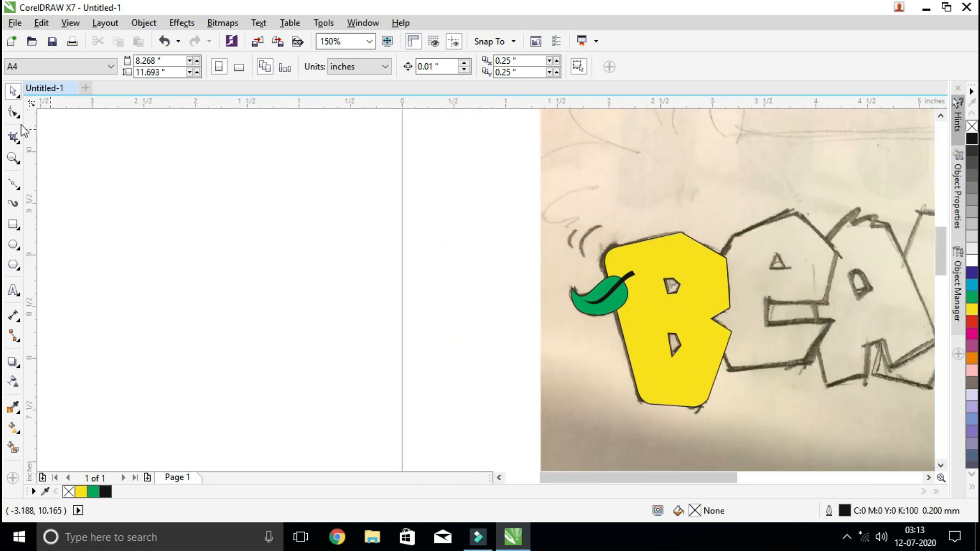
pyautogui.click(14, 157)
pyautogui.moveTo(560, 213); pyautogui.dragTo(825, 425)
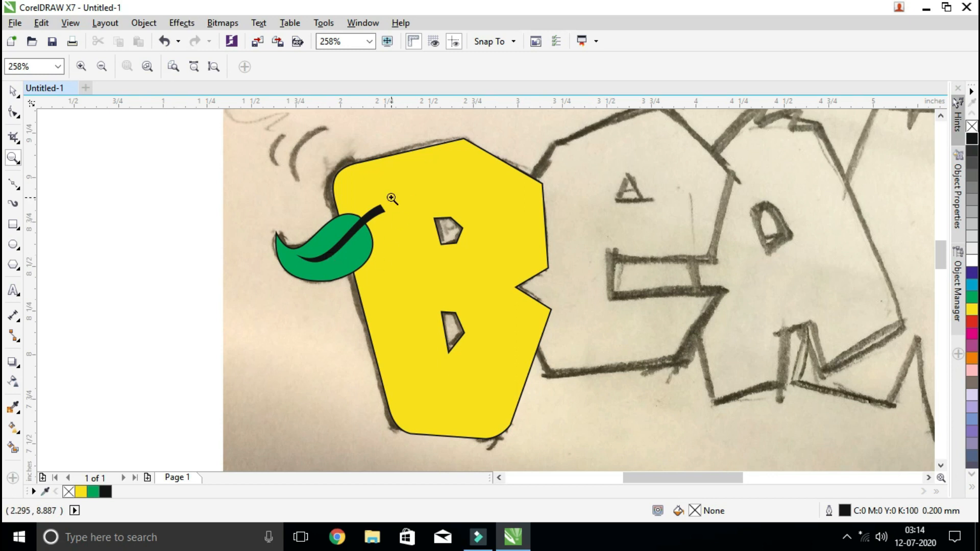
# Group the green leaf beside the B with its black stem as one object
pyautogui.scroll(-2, 709, 212)
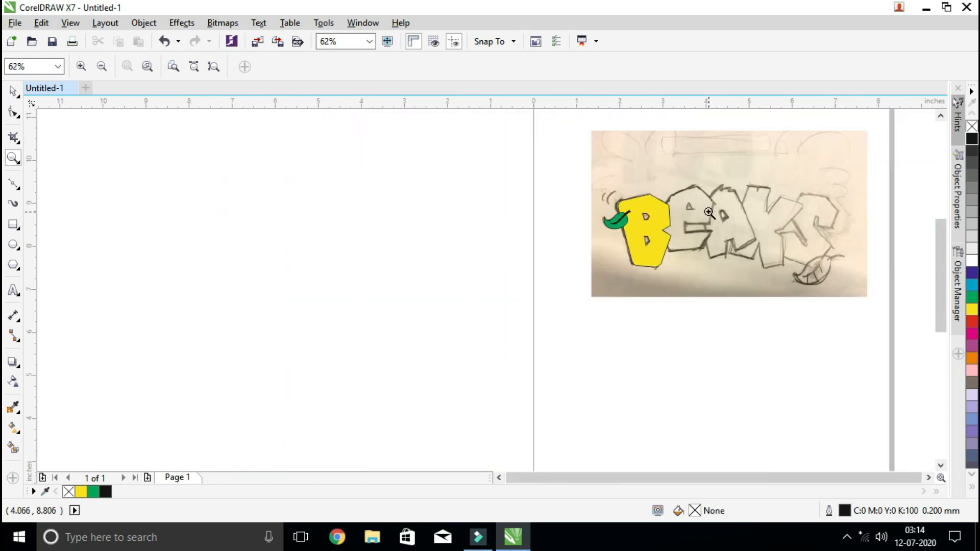
pyautogui.moveTo(588, 174)
pyautogui.mouseDown()
pyautogui.moveTo(826, 288)
pyautogui.moveTo(857, 288)
pyautogui.mouseUp()
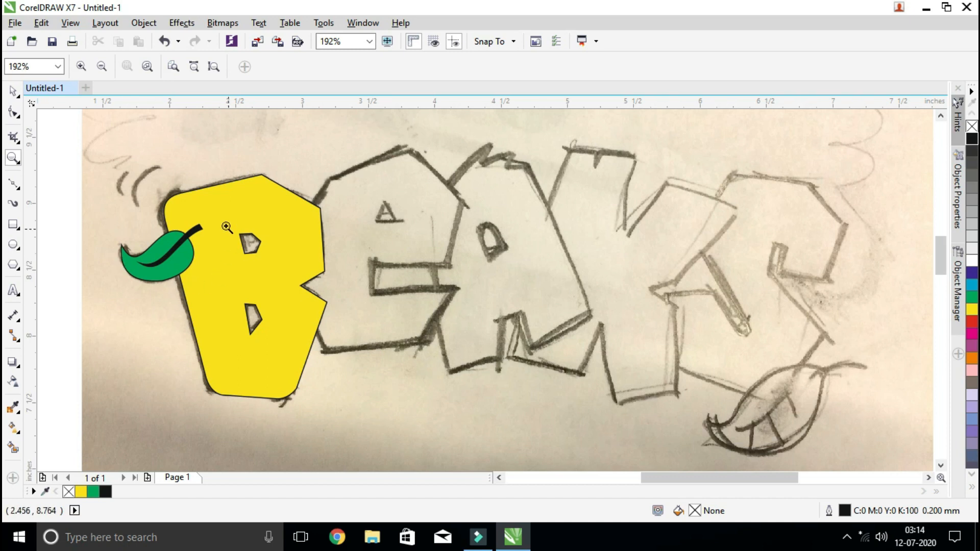
pyautogui.click(12, 90)
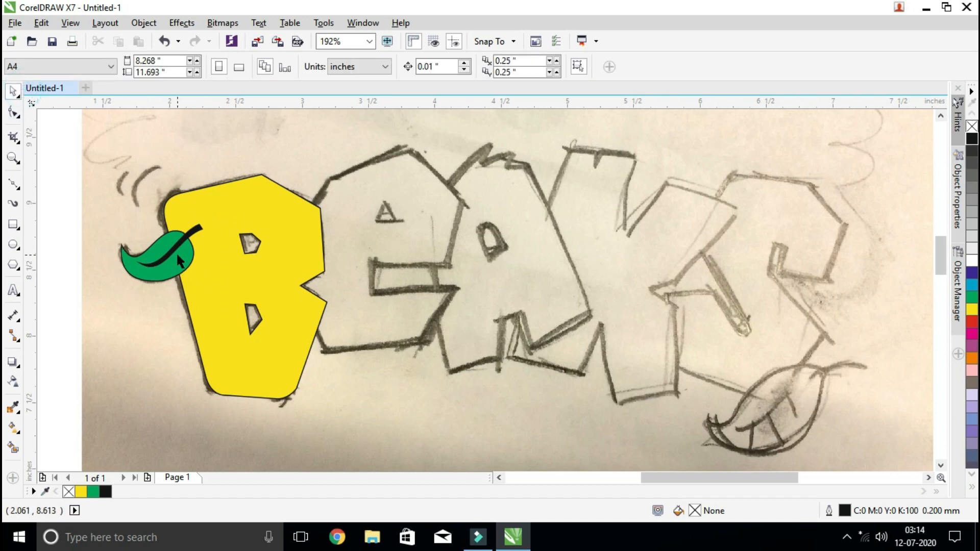
pyautogui.click(160, 241)
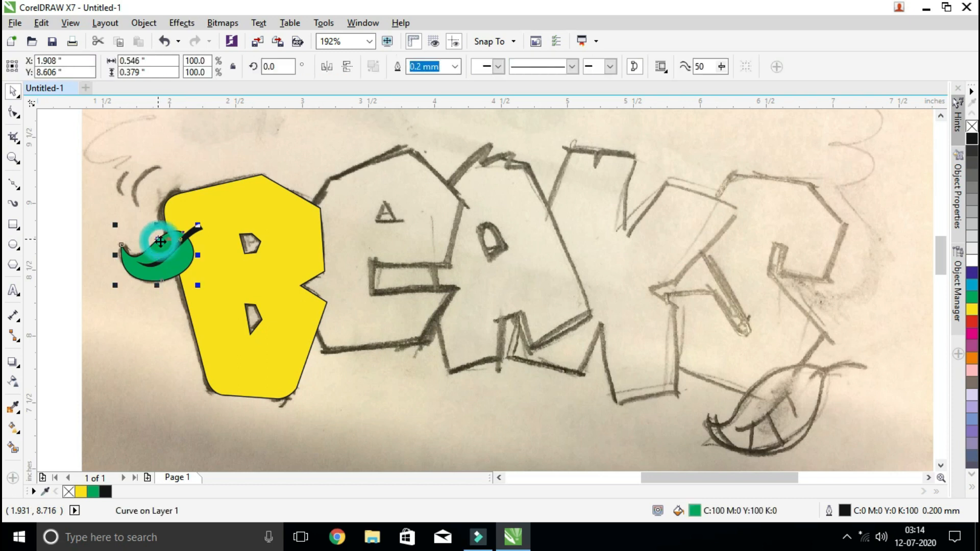
pyautogui.click(194, 236)
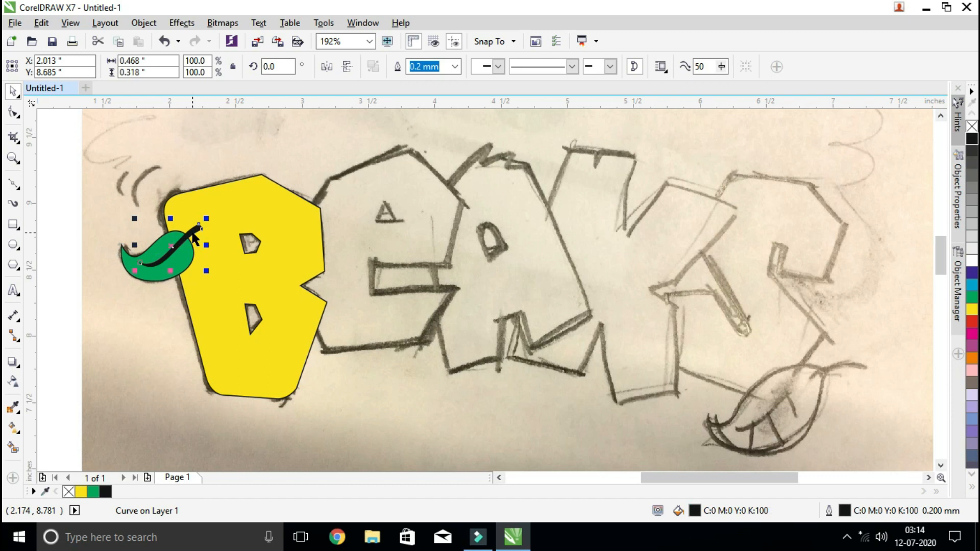
pyautogui.click(149, 255)
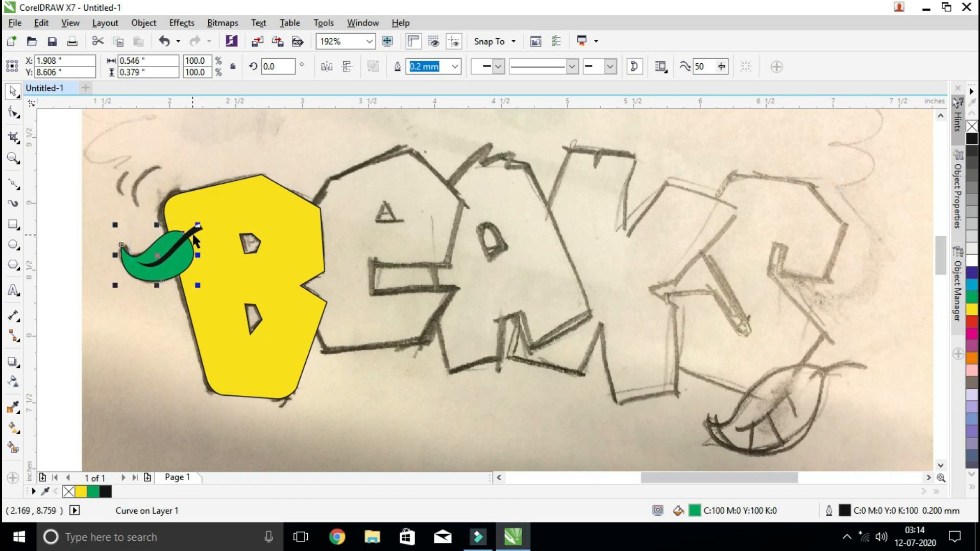
pyautogui.keyDown('shift'); pyautogui.click(197, 235); pyautogui.keyUp('shift')
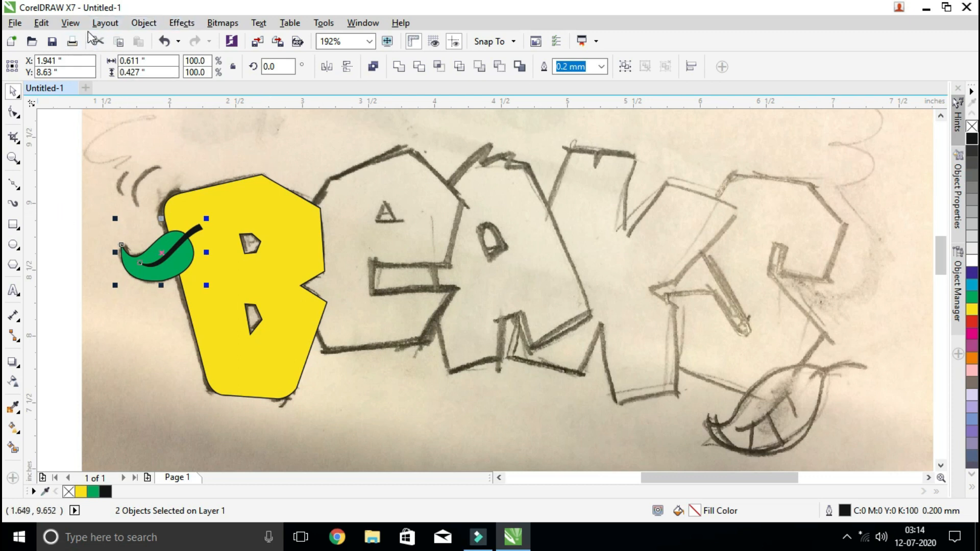
pyautogui.click(70, 23)
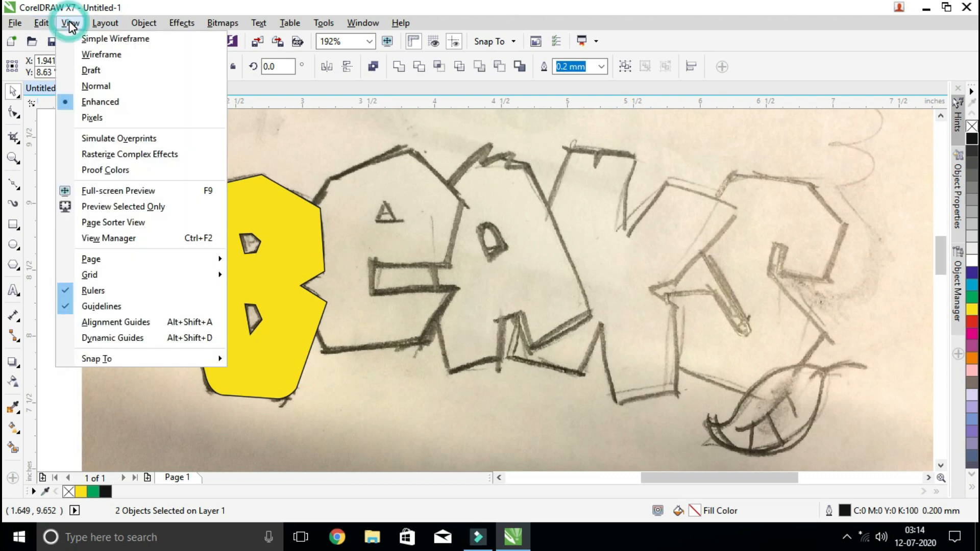
pyautogui.moveTo(39, 25)
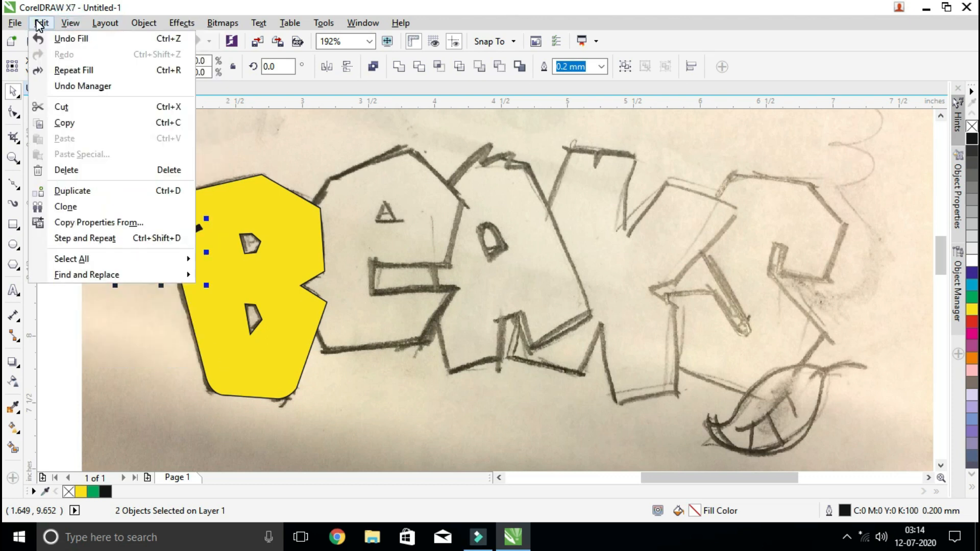
pyautogui.moveTo(121, 26)
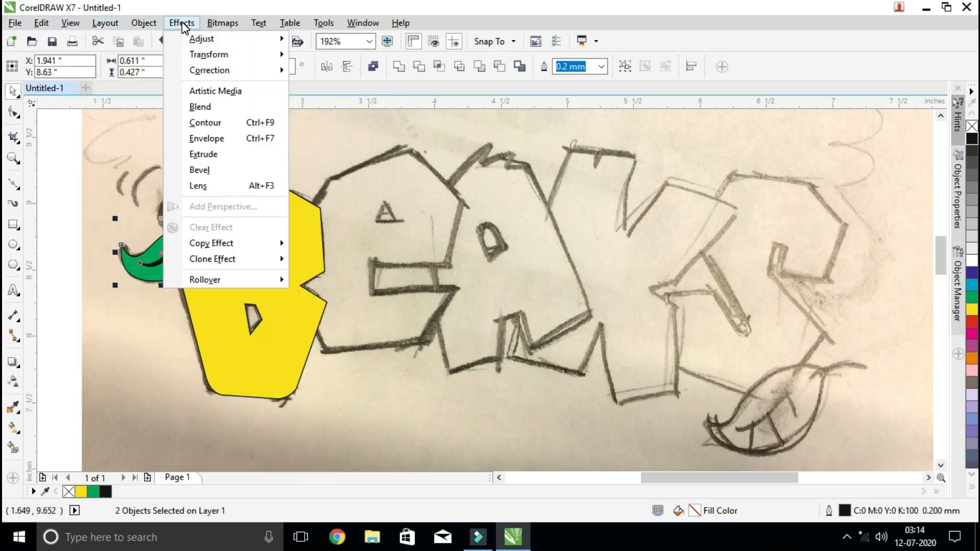
pyautogui.moveTo(155, 23)
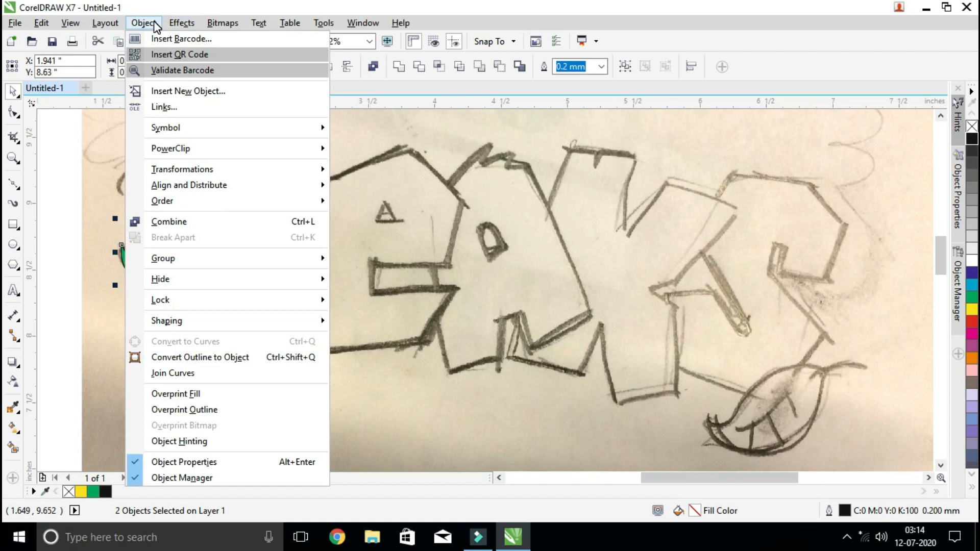
pyautogui.moveTo(170, 261)
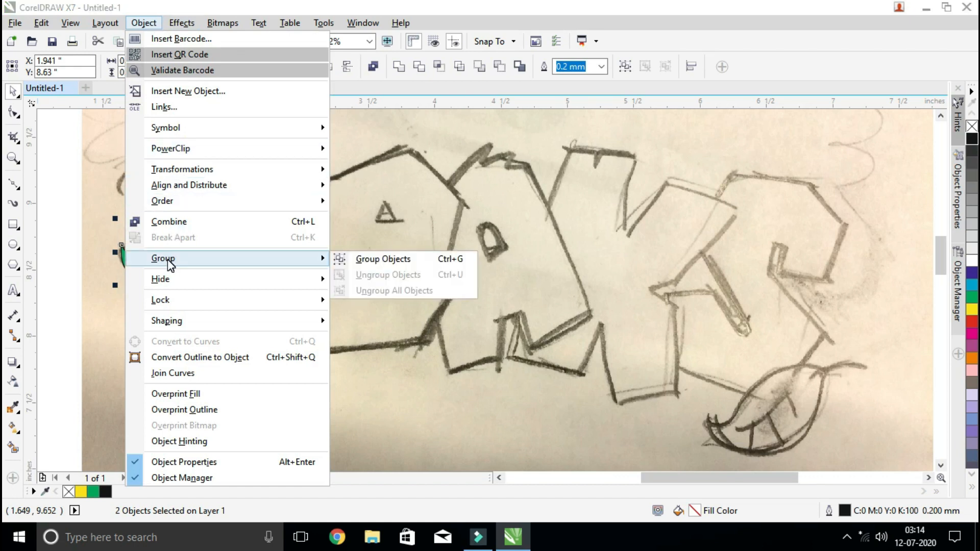
pyautogui.click(402, 259)
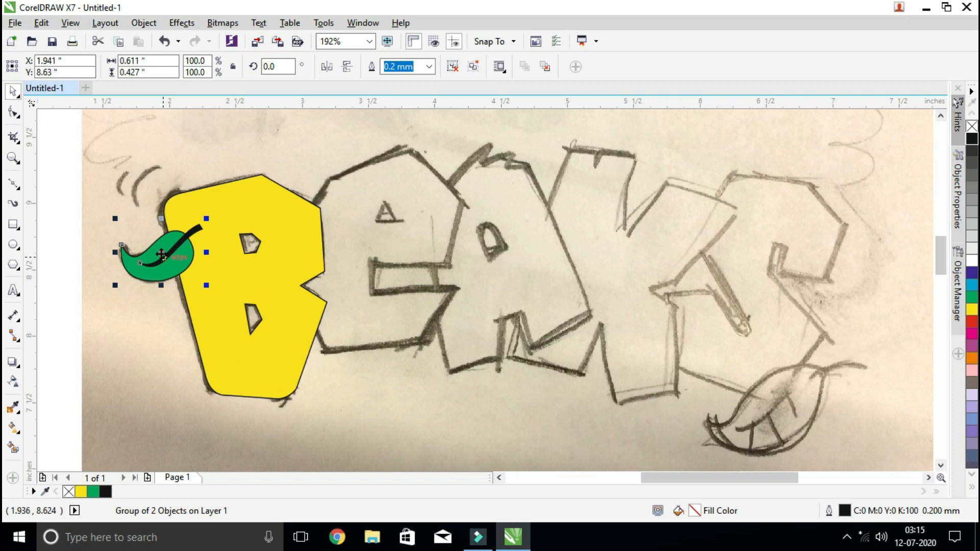
# Place a copy of the leaf group over the sketched leaf below the S and enlarge it to about 1.12 × 0.79 inches
pyautogui.moveTo(161, 254)
pyautogui.mouseDown()
pyautogui.moveTo(252, 241)
pyautogui.moveTo(416, 274)
pyautogui.moveTo(622, 339)
pyautogui.moveTo(781, 406)
pyautogui.moveTo(774, 420)
pyautogui.mouseUp()
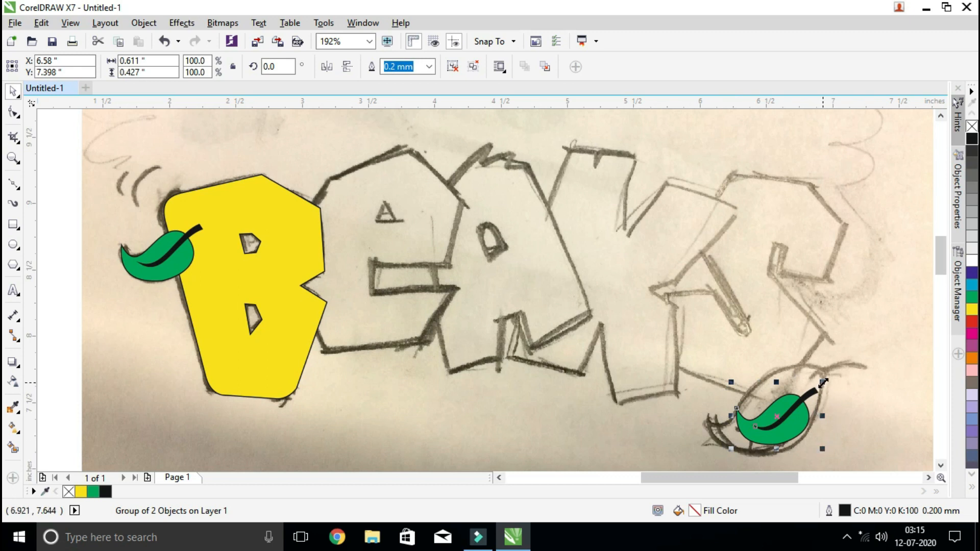
pyautogui.moveTo(822, 381); pyautogui.dragTo(876, 340)
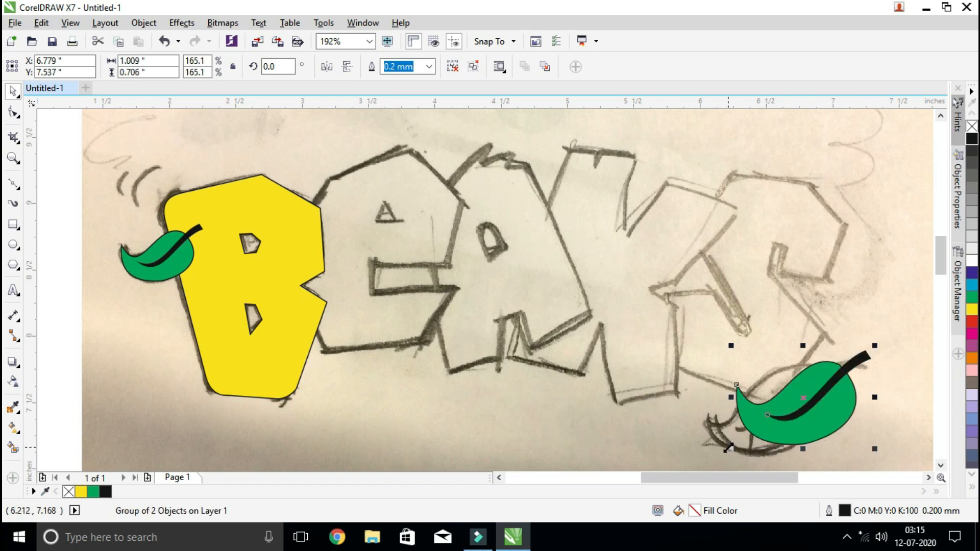
pyautogui.moveTo(728, 448); pyautogui.dragTo(720, 454)
pyautogui.moveTo(868, 354)
pyautogui.mouseDown()
pyautogui.moveTo(845, 364)
pyautogui.moveTo(860, 349)
pyautogui.mouseUp()
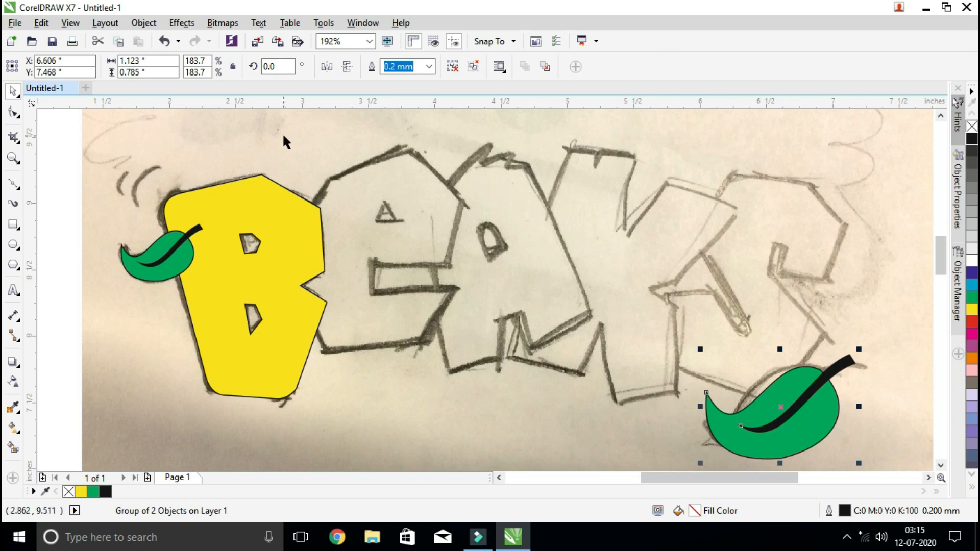
# Trace the E as a closed Bézier outline about 1.28 × 1.59 inches, including its side notch and overlapping the B's edge
pyautogui.click(11, 187)
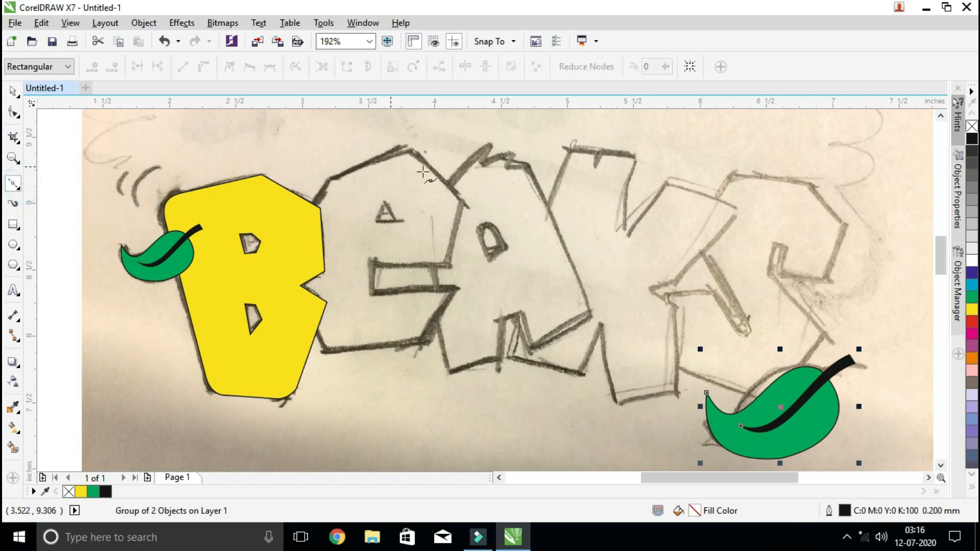
pyautogui.click(308, 213)
pyautogui.click(326, 179)
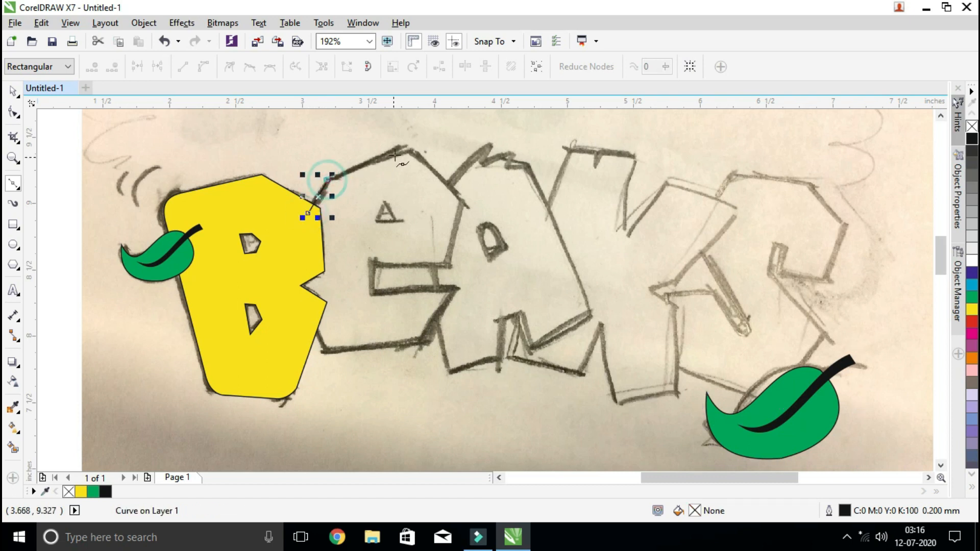
pyautogui.click(405, 145)
pyautogui.click(463, 202)
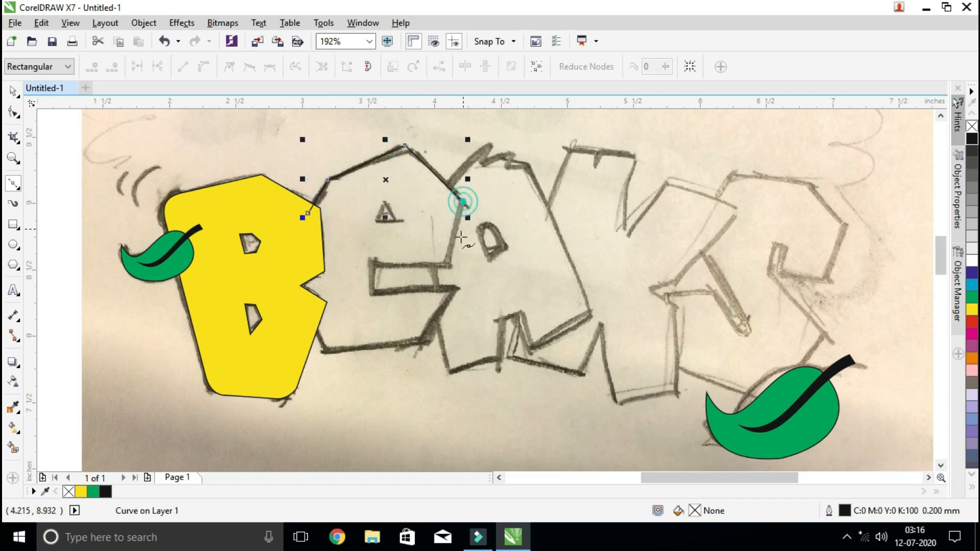
pyautogui.click(450, 266)
pyautogui.click(372, 263)
pyautogui.click(372, 292)
pyautogui.click(457, 287)
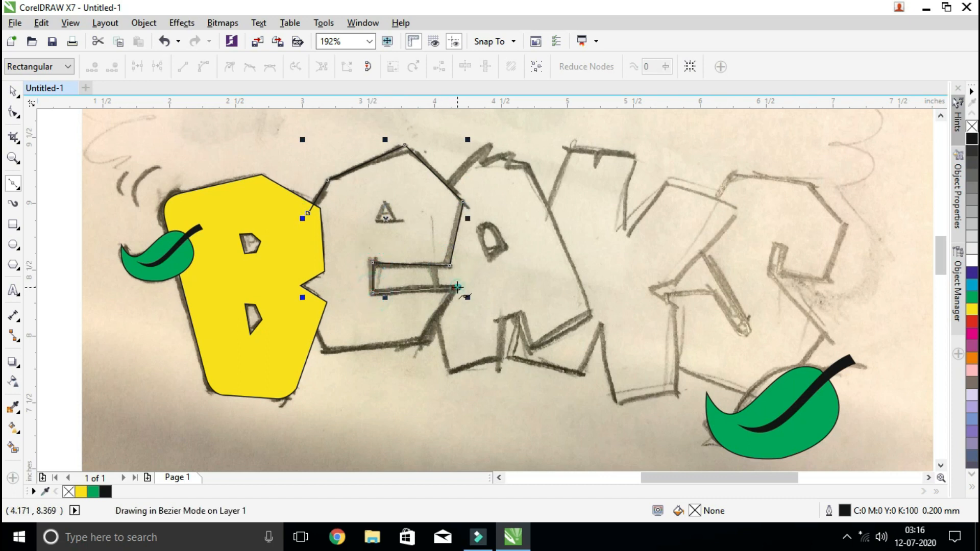
pyautogui.click(427, 344)
pyautogui.click(326, 354)
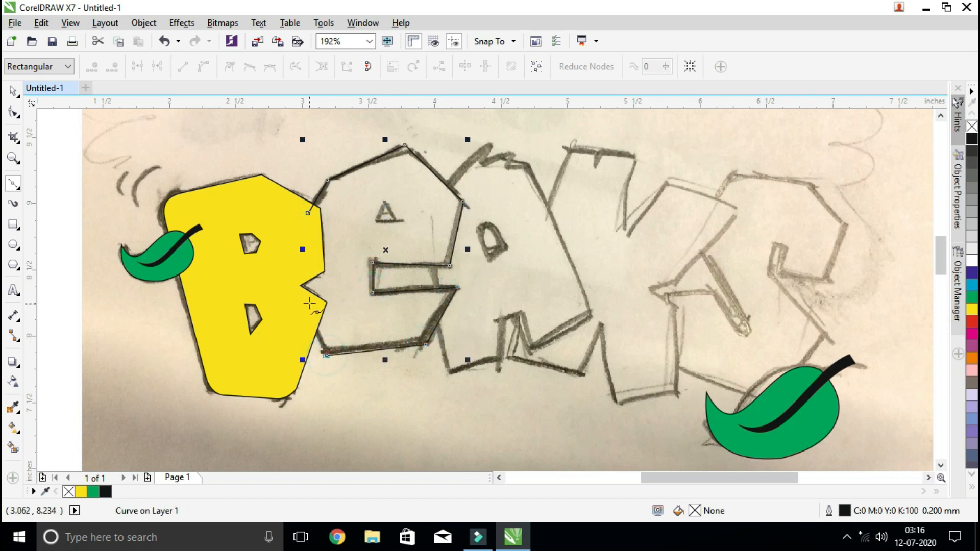
pyautogui.click(294, 274)
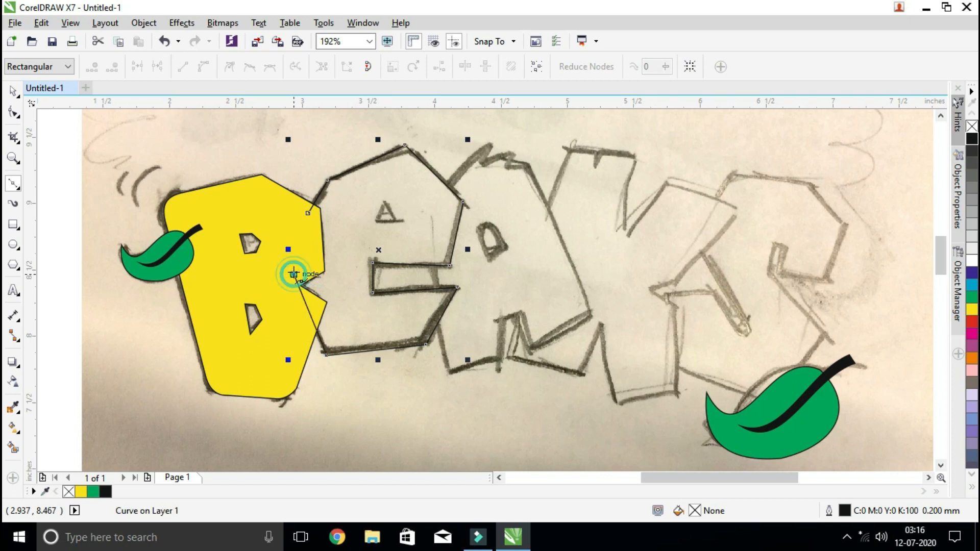
pyautogui.click(308, 213)
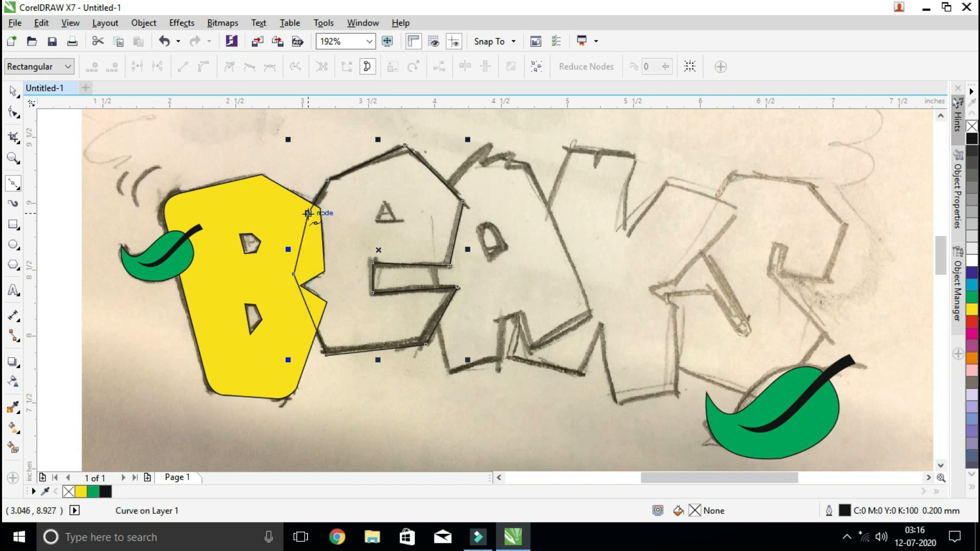
# Try cyan, blue and orange fills on the E, and settle on red
pyautogui.click(13, 92)
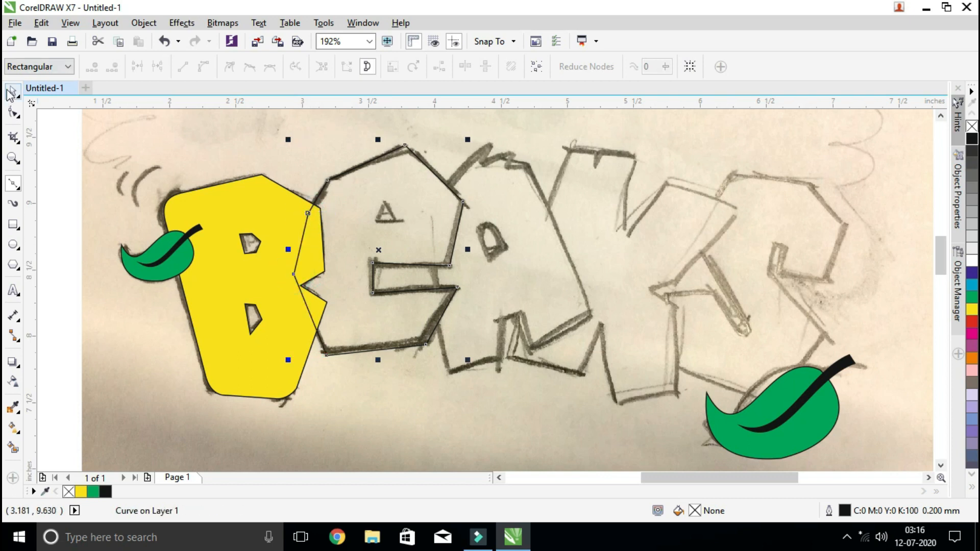
pyautogui.click(974, 282)
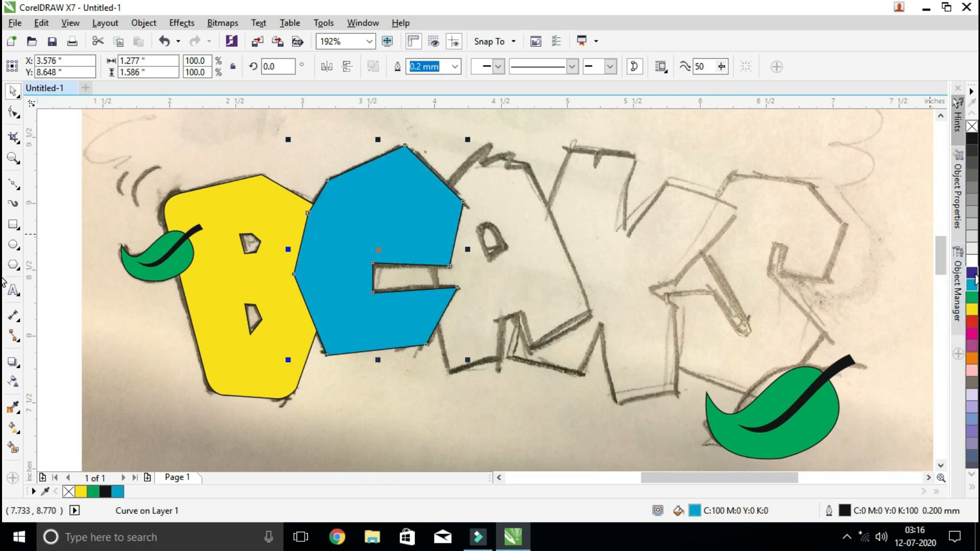
pyautogui.click(973, 274)
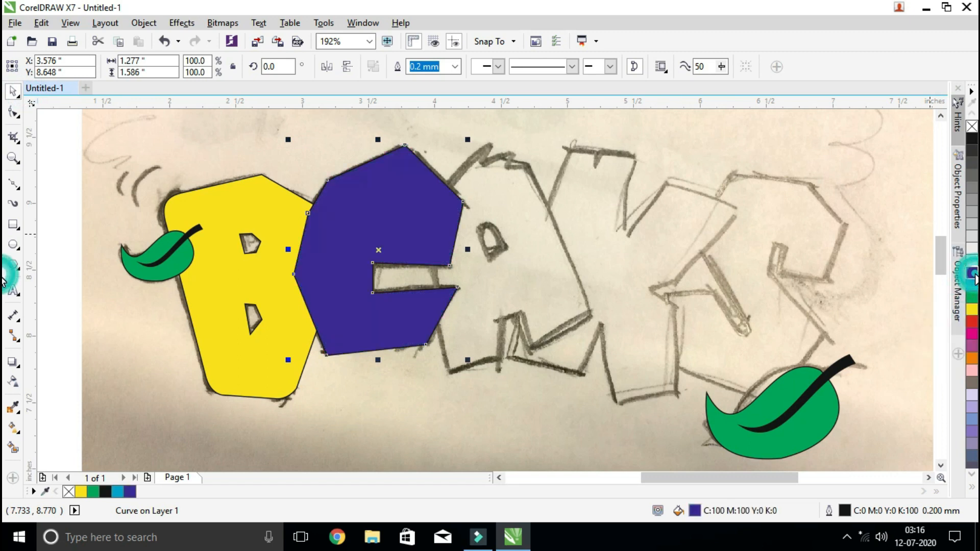
pyautogui.click(973, 359)
pyautogui.click(973, 322)
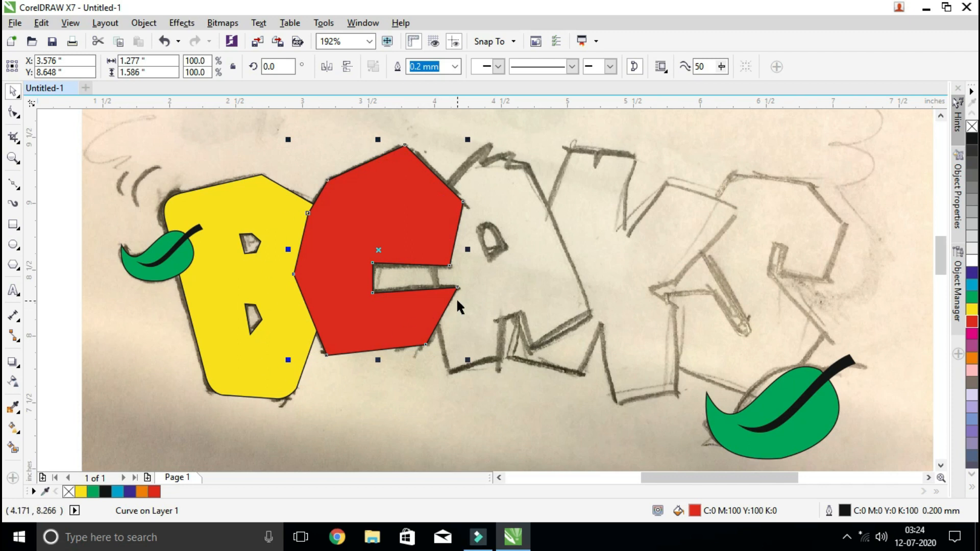
# Switch the display to Wireframe and trace the E's triangular counter as a closed shape about 0.15 inches wide and high
pyautogui.click(70, 23)
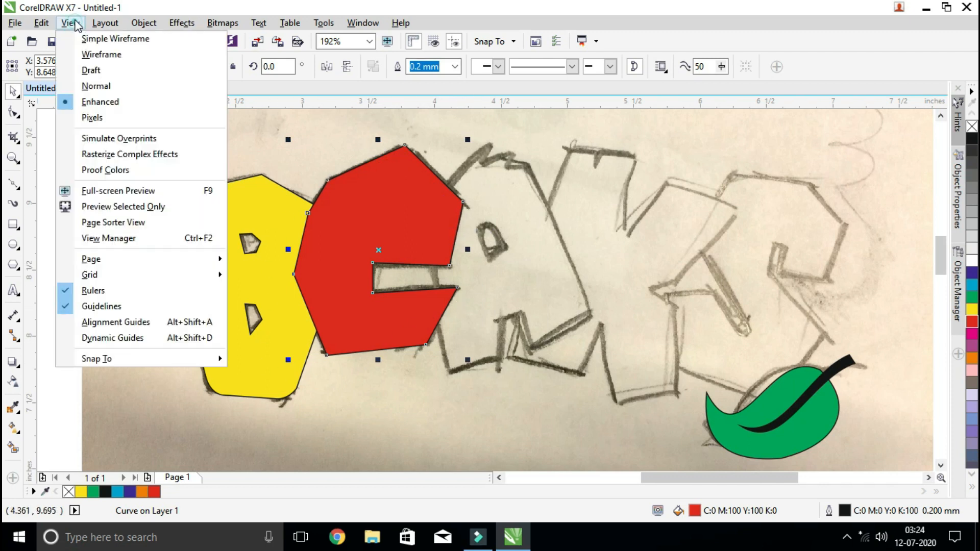
pyautogui.click(271, 56)
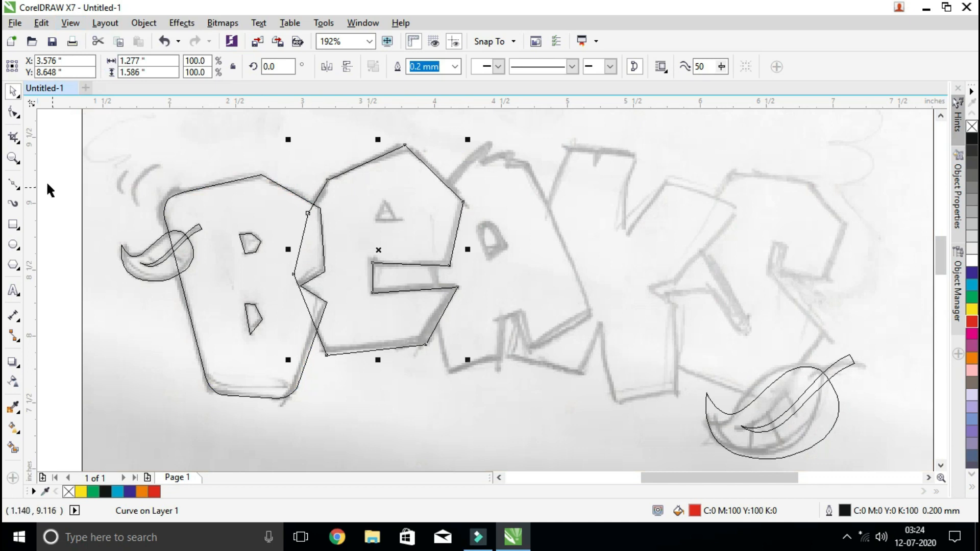
pyautogui.press('z')
pyautogui.moveTo(283, 136); pyautogui.dragTo(510, 301)
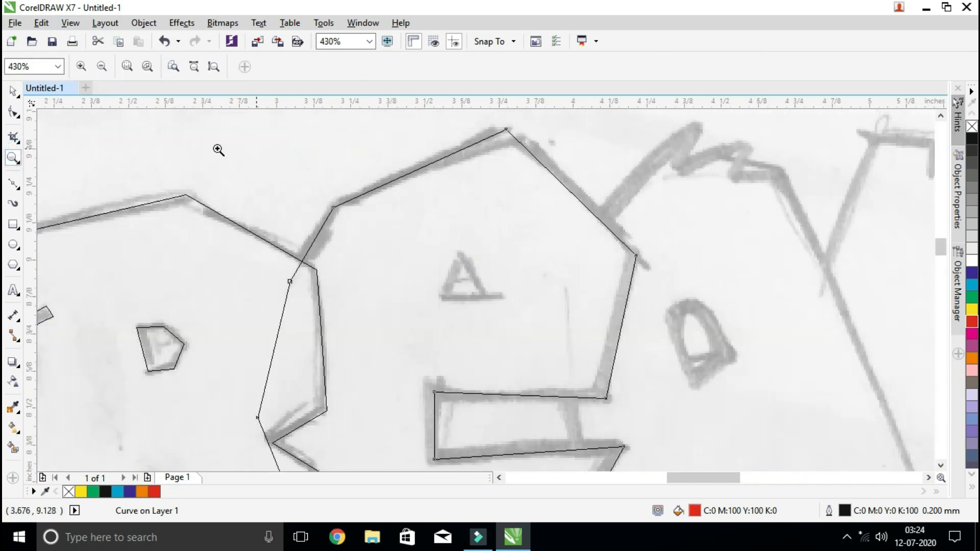
pyautogui.click(14, 184)
pyautogui.click(480, 298)
pyautogui.click(438, 297)
pyautogui.click(462, 254)
pyautogui.click(481, 298)
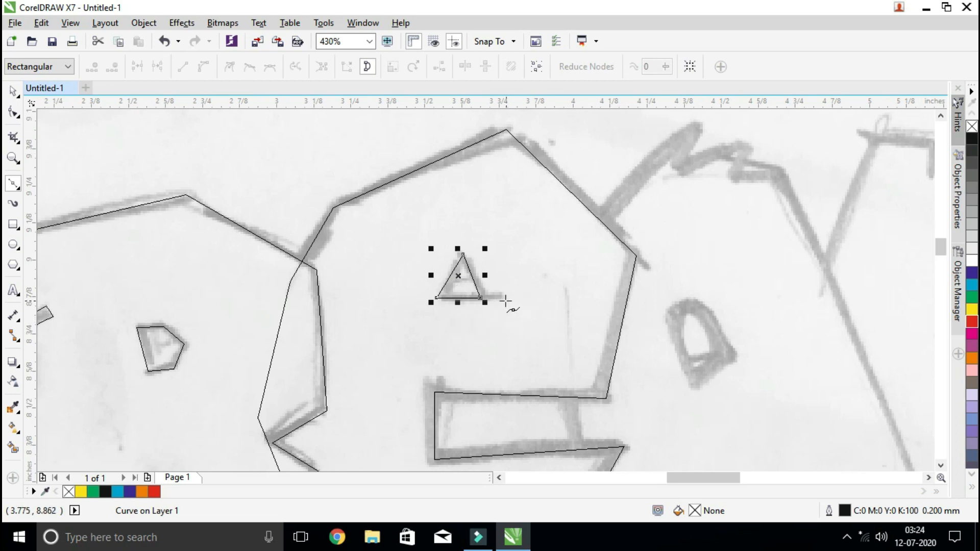
# Return the display to Enhanced view and trim the triangular counter out of the red E
pyautogui.click(11, 93)
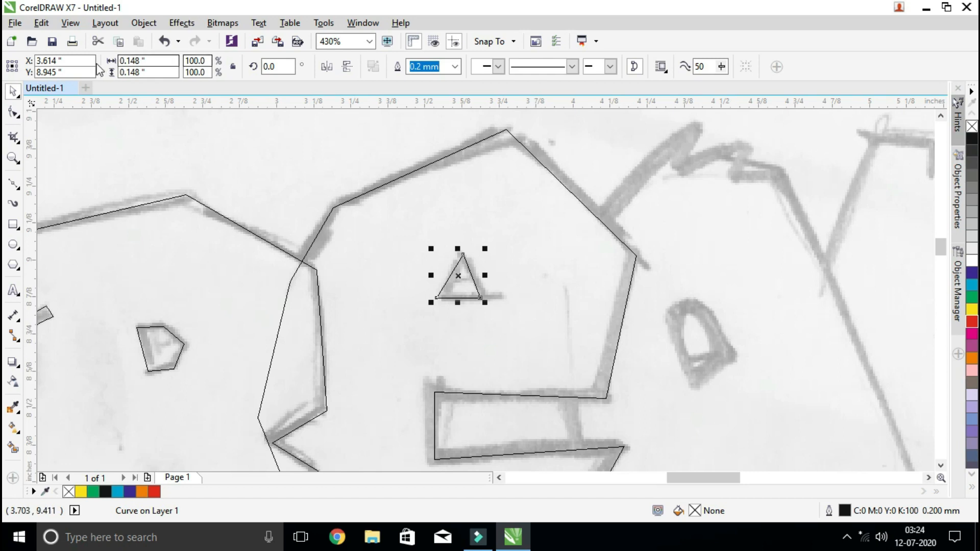
pyautogui.click(70, 23)
pyautogui.click(102, 101)
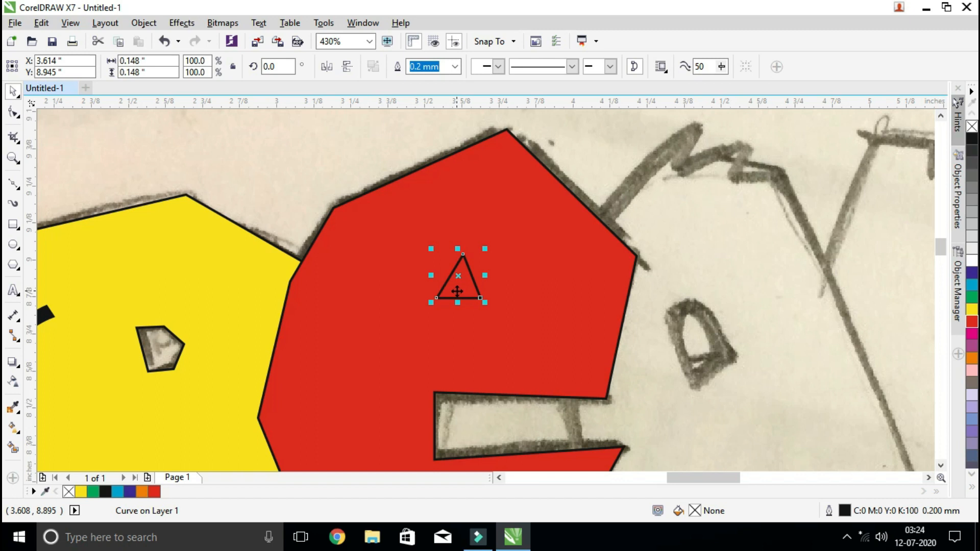
pyautogui.keyDown('shift'); pyautogui.click(550, 289); pyautogui.keyUp('shift')
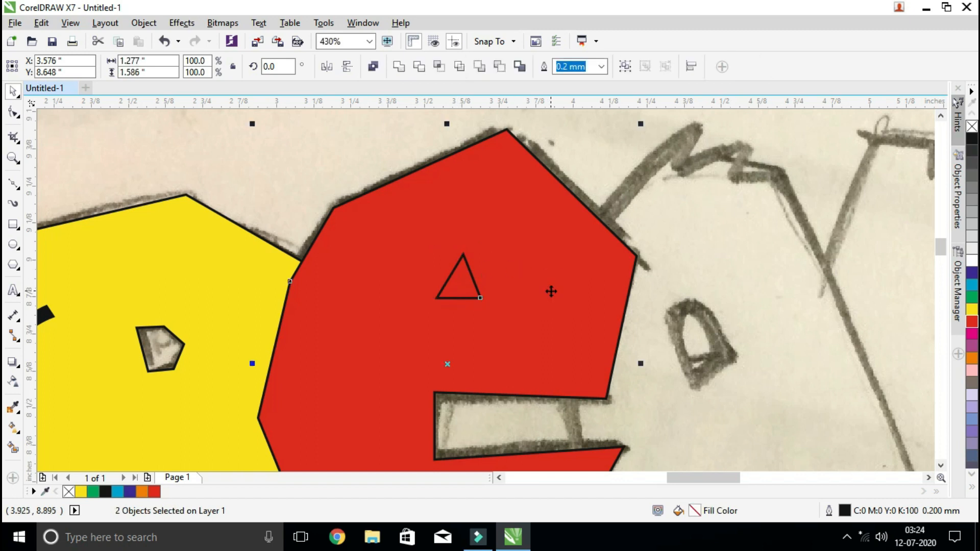
pyautogui.click(420, 67)
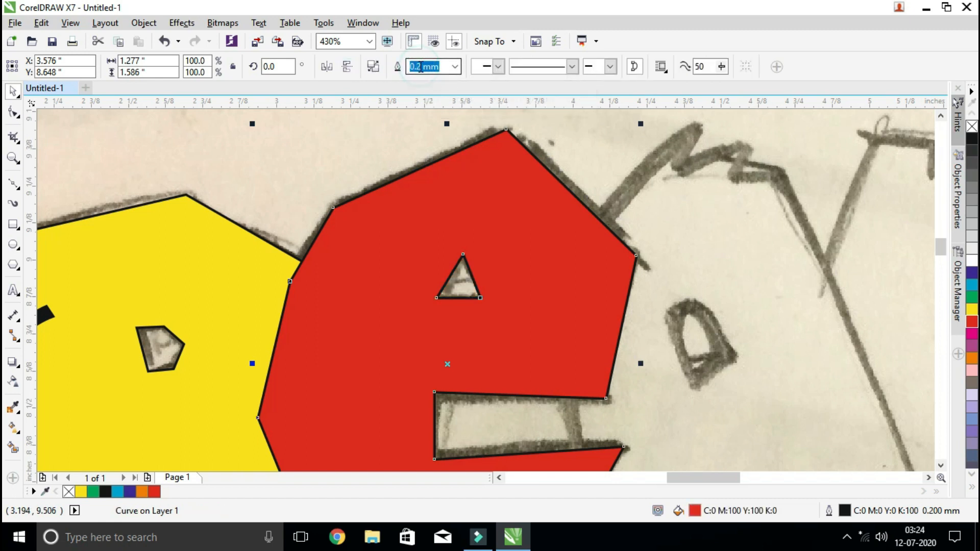
# Delete the leftover triangle outline from inside the red E's counter
pyautogui.click(621, 182)
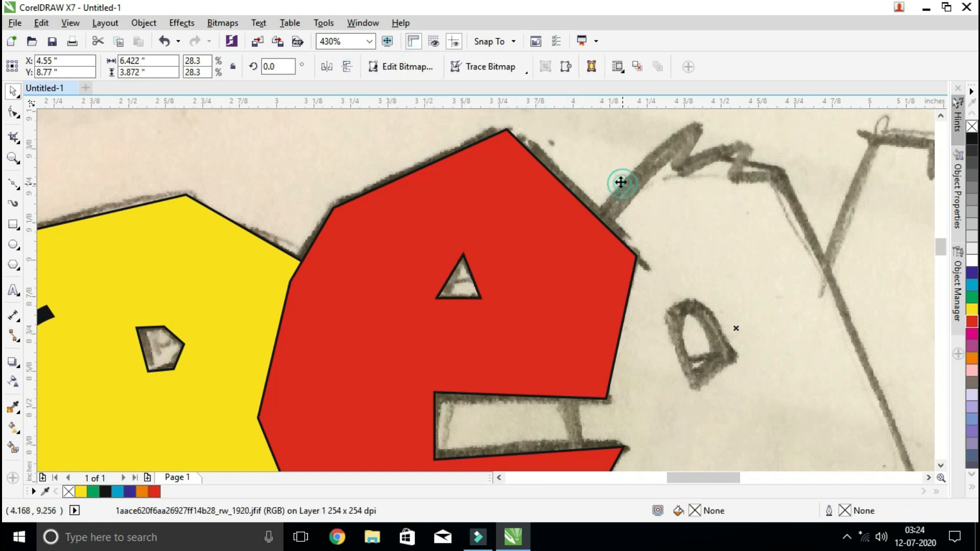
pyautogui.click(463, 281)
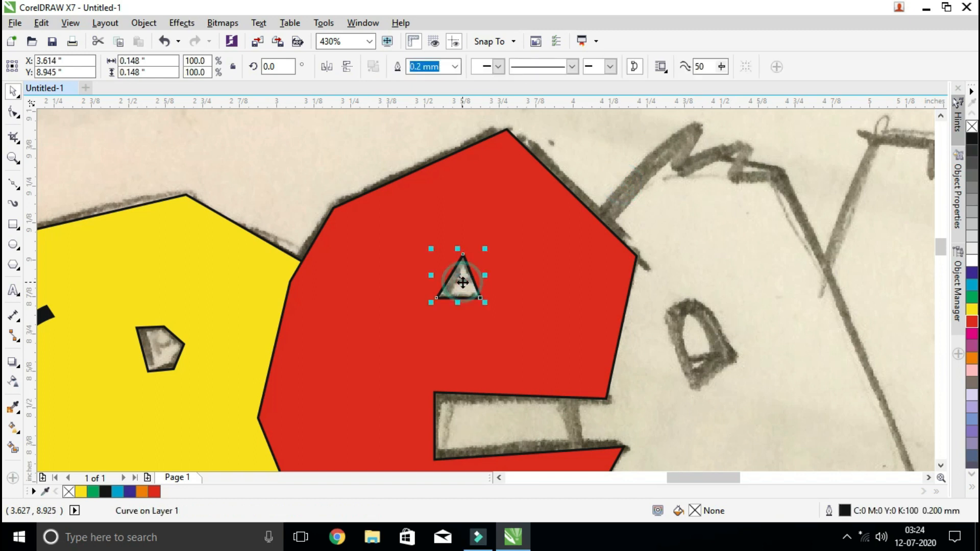
pyautogui.press('Delete')
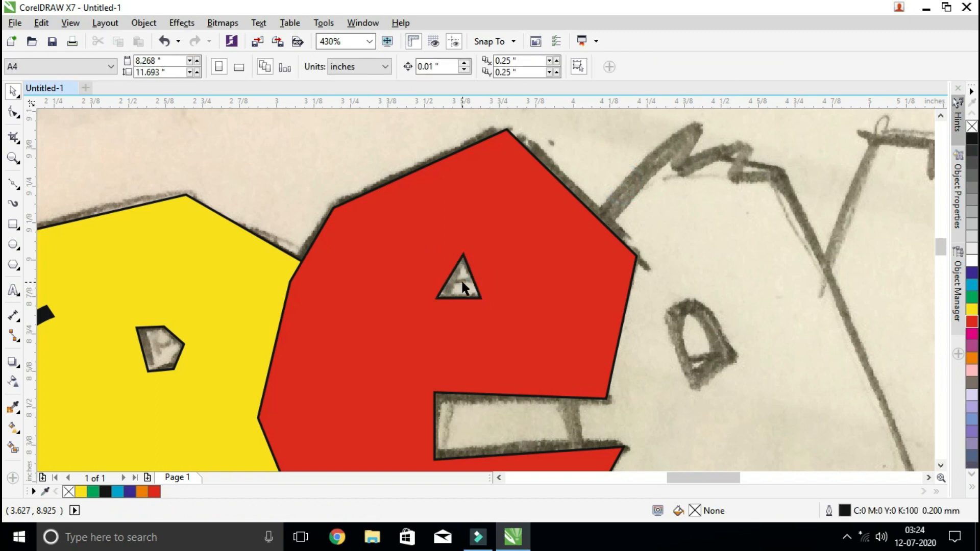
pyautogui.scroll(-3, 462, 286)
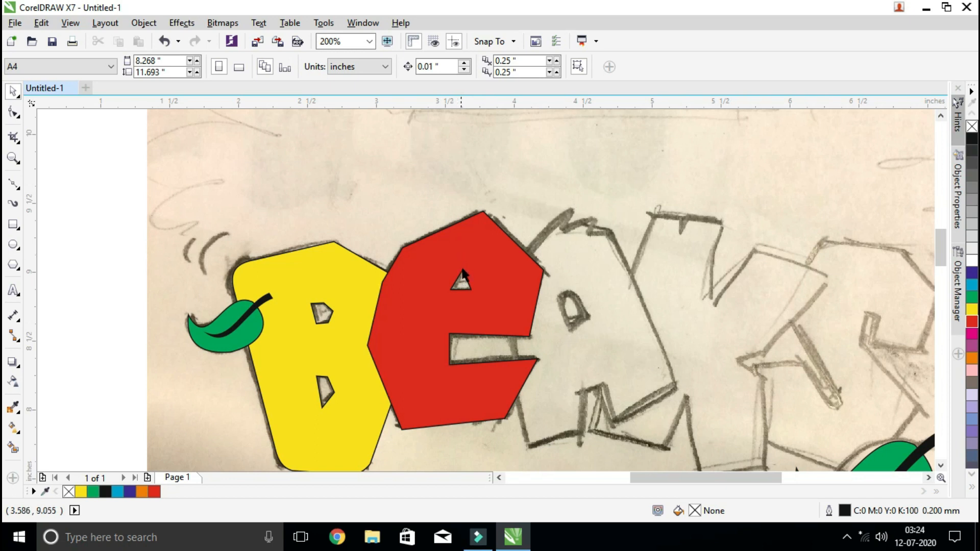
pyautogui.scroll(-2, 492, 266)
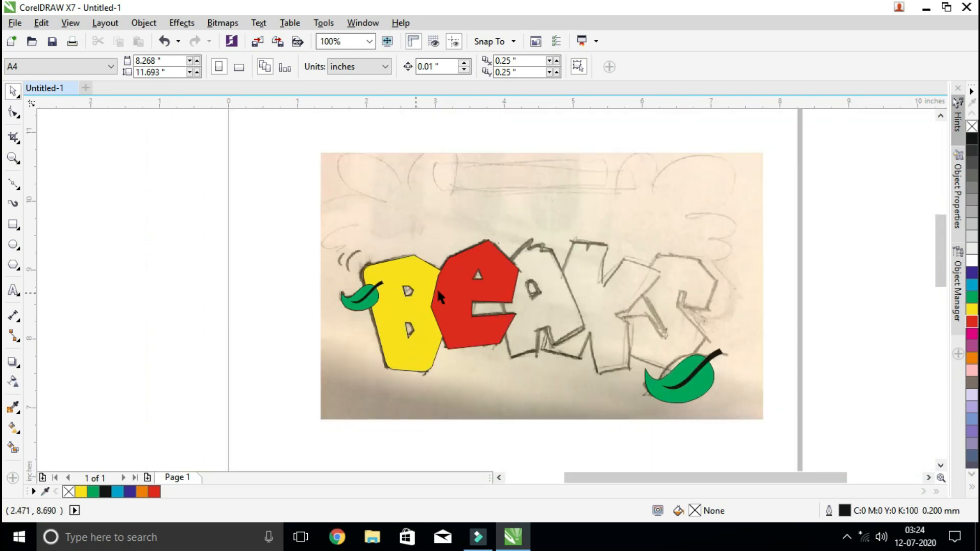
# Send the red E one level back so that it sits behind the yellow B
pyautogui.click(13, 158)
pyautogui.moveTo(279, 223)
pyautogui.mouseDown()
pyautogui.moveTo(691, 410)
pyautogui.moveTo(766, 430)
pyautogui.mouseUp()
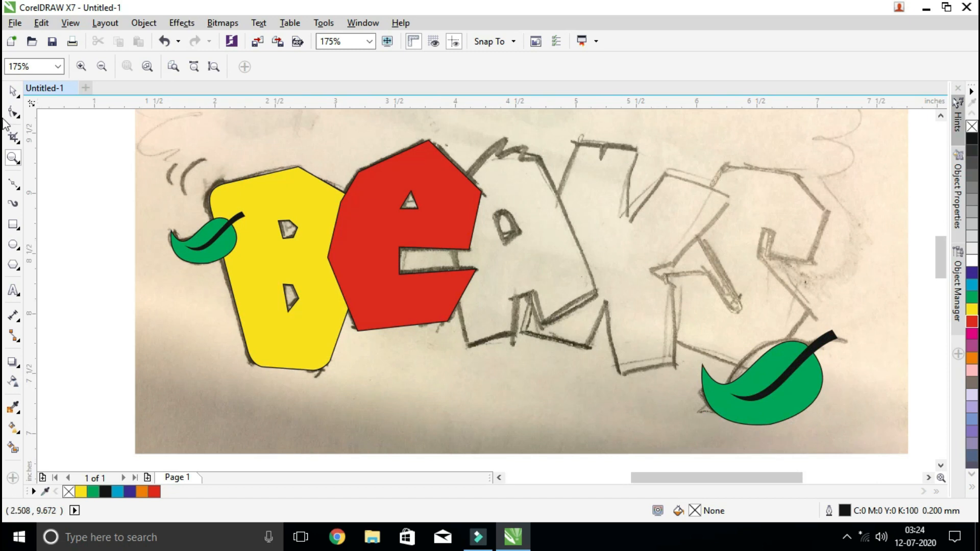
pyautogui.click(13, 91)
pyautogui.click(104, 194)
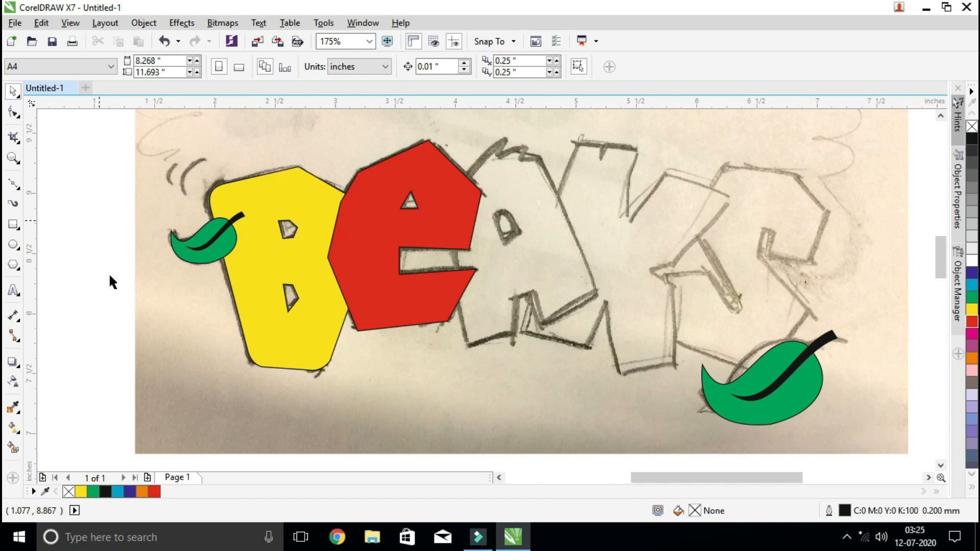
pyautogui.click(277, 252)
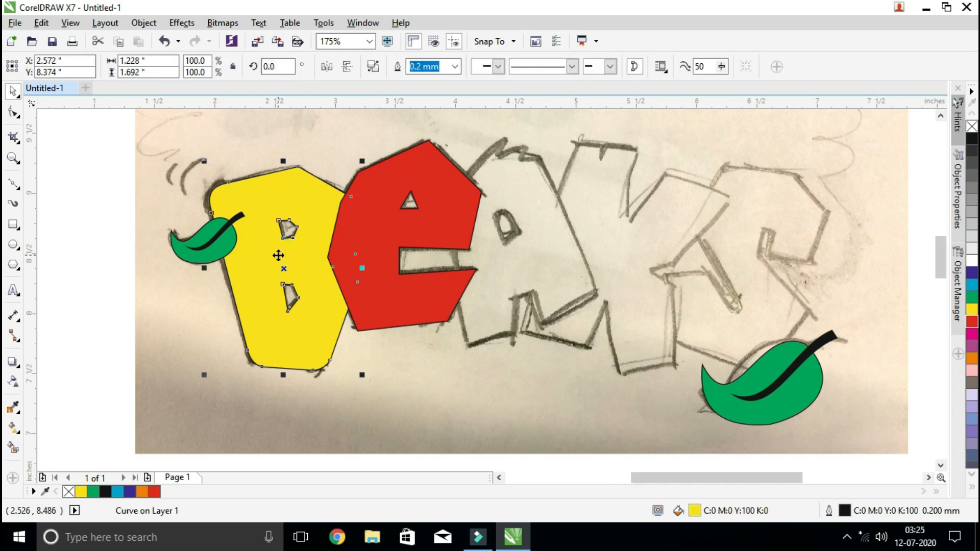
pyautogui.click(215, 243)
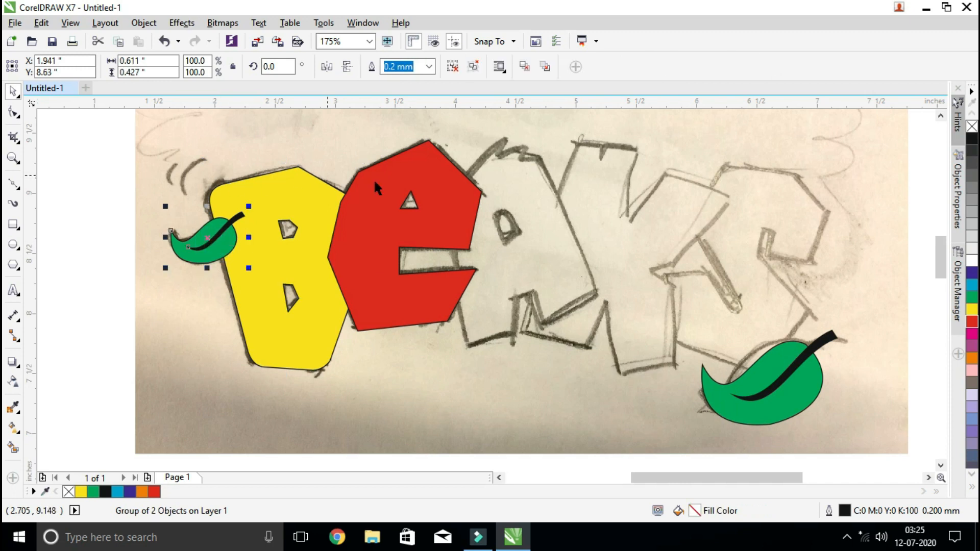
pyautogui.click(775, 381)
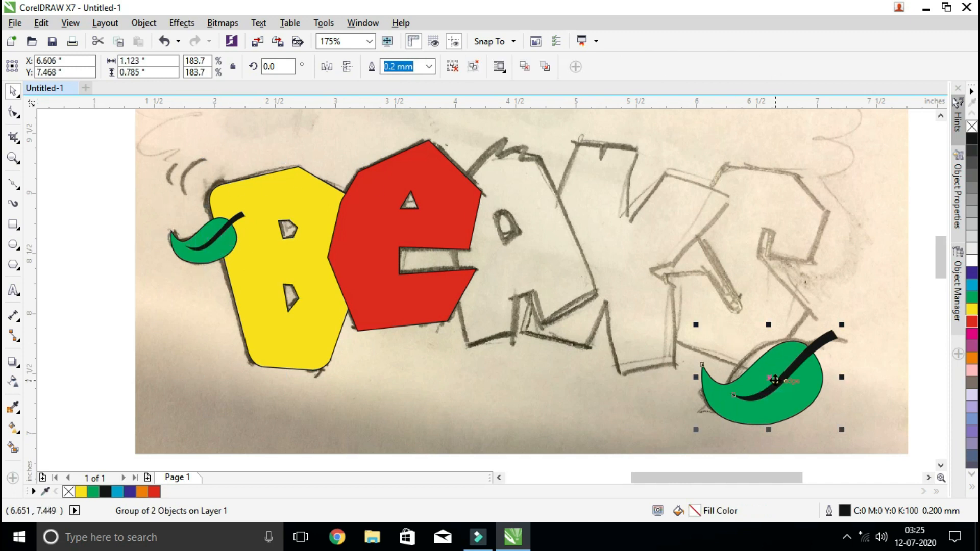
pyautogui.click(417, 233)
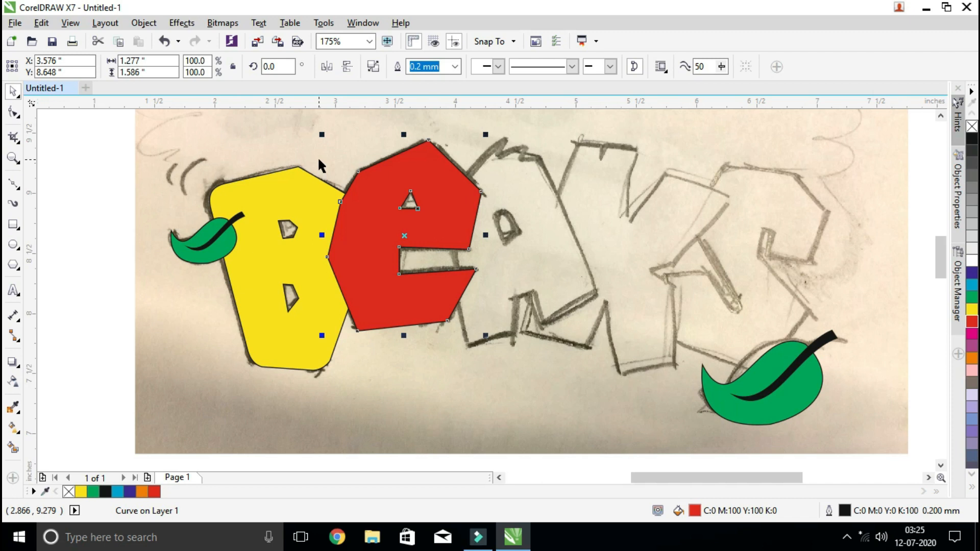
pyautogui.hotkey('ctrl', 'pagedown')
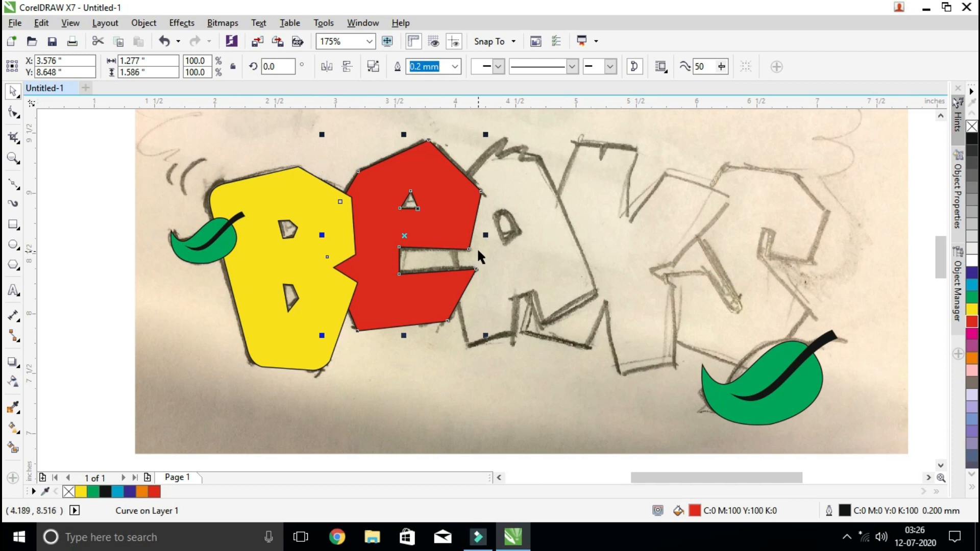
pyautogui.click(549, 210)
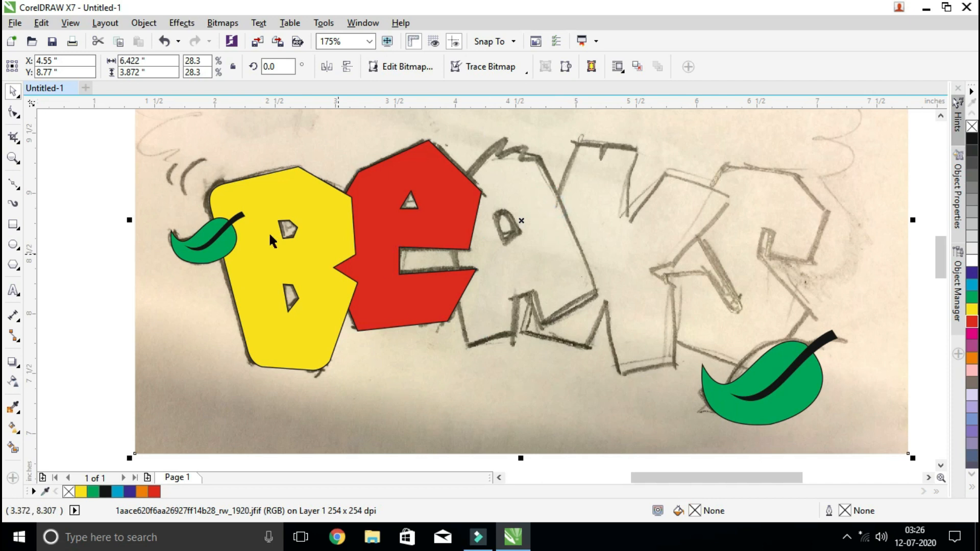
# Trace the A as a closed Bézier outline about 1.26 × 1.77 inches, with its jagged tuft and leg notch, overlapping the E
pyautogui.click(13, 184)
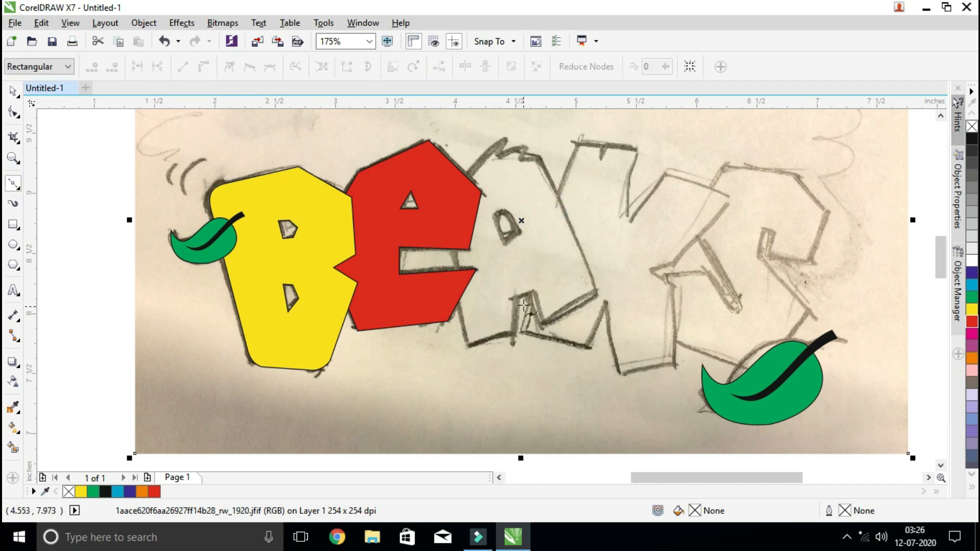
pyautogui.click(513, 293)
pyautogui.click(512, 335)
pyautogui.click(467, 347)
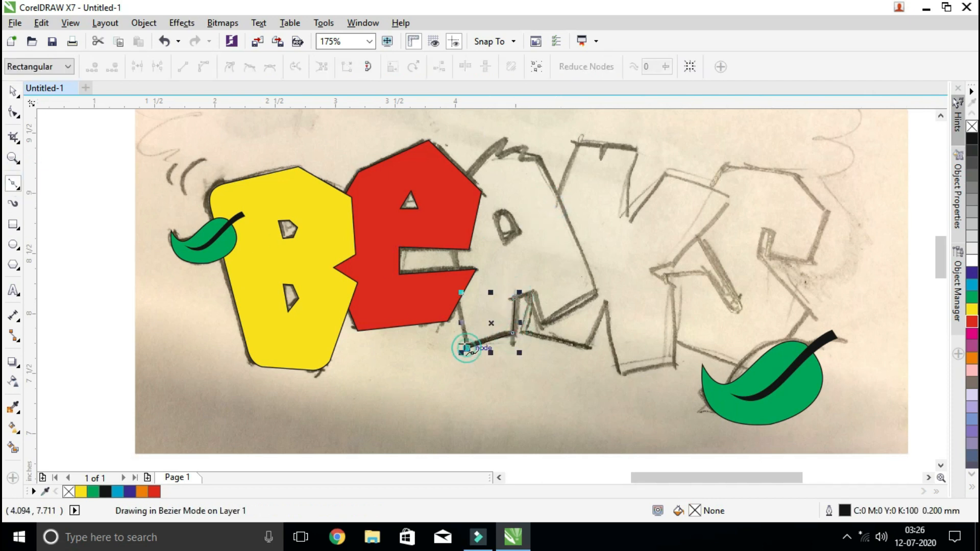
pyautogui.click(446, 210)
pyautogui.click(505, 135)
pyautogui.click(501, 153)
pyautogui.click(528, 147)
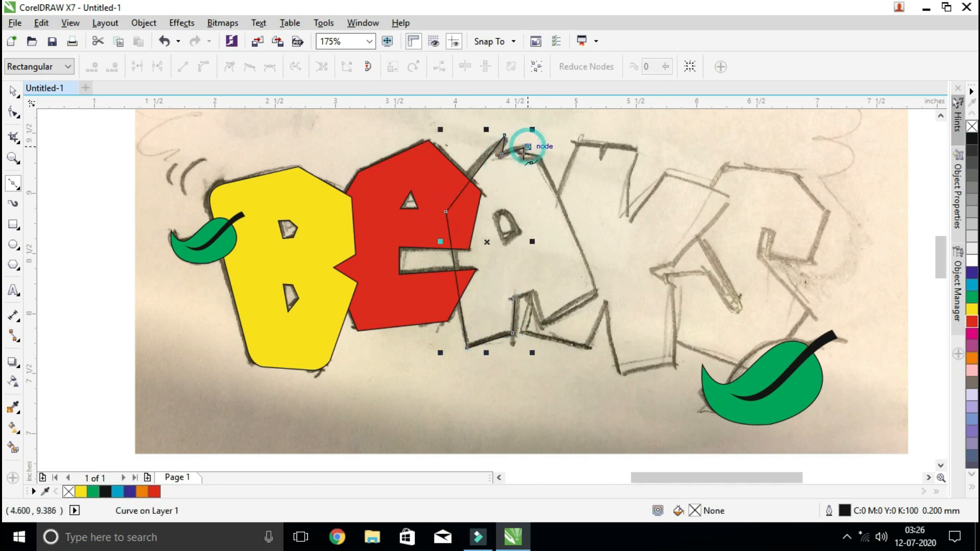
pyautogui.click(521, 158)
pyautogui.click(540, 158)
pyautogui.click(598, 295)
pyautogui.click(545, 323)
pyautogui.click(534, 292)
pyautogui.click(515, 298)
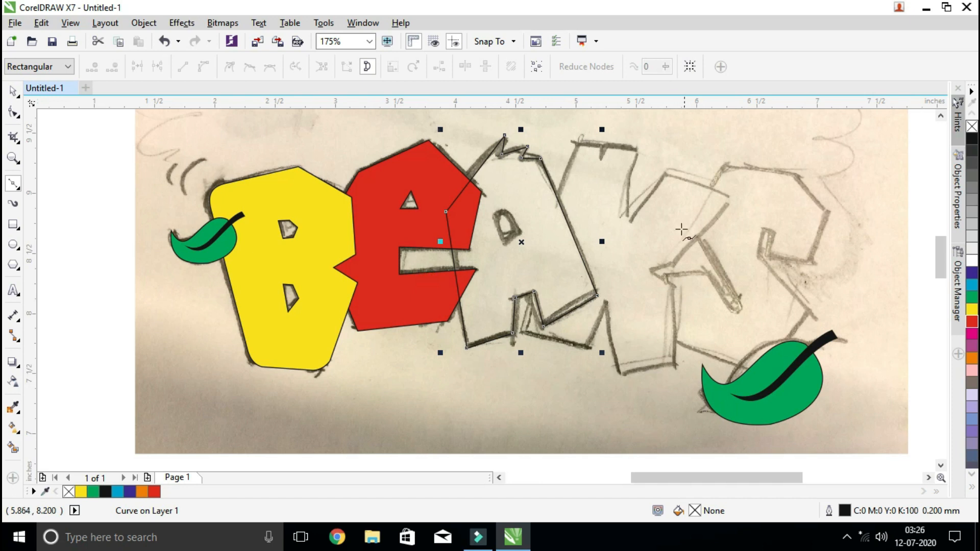
# Convert the A's long slanted edge beside the E to a curve and bow it outward along the sketch
pyautogui.click(11, 113)
pyautogui.click(479, 163)
pyautogui.click(205, 67)
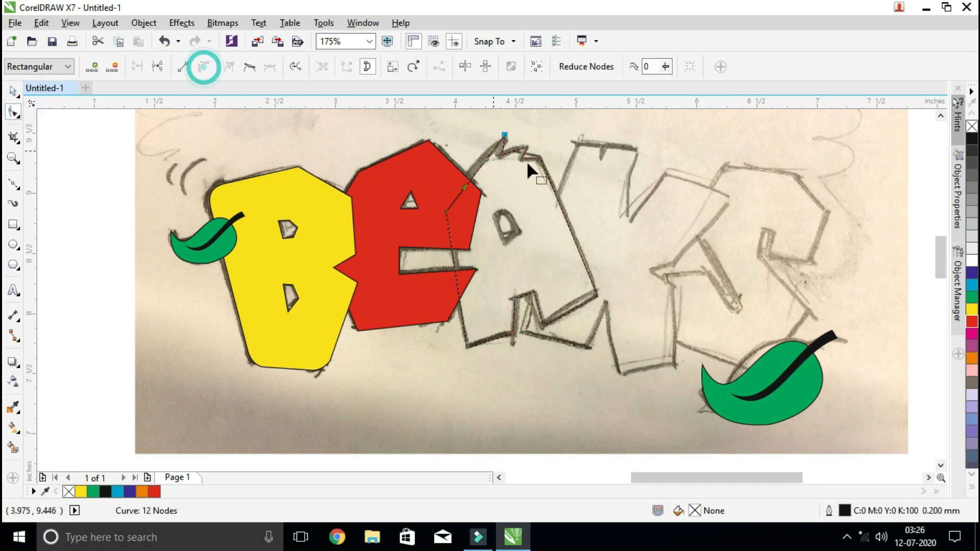
pyautogui.moveTo(477, 171); pyautogui.dragTo(471, 165)
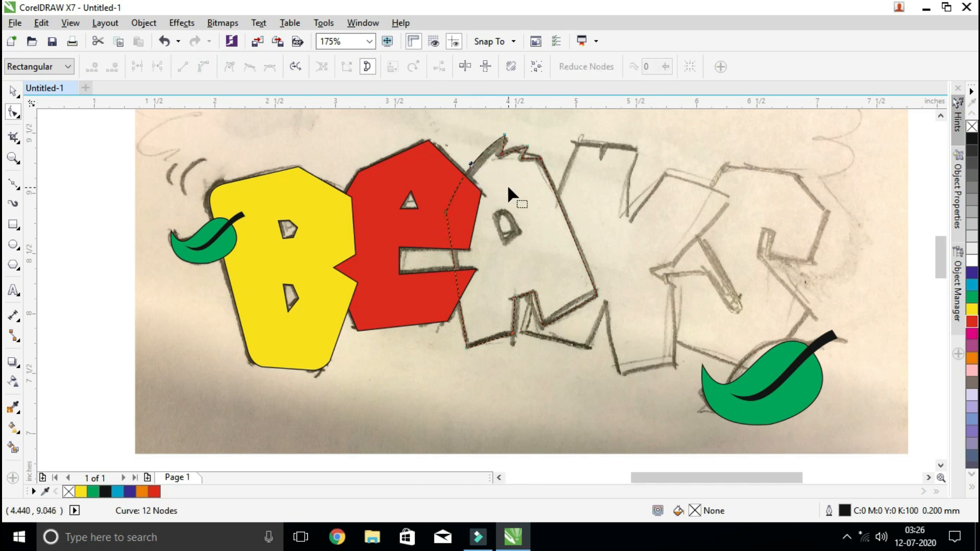
# Convert the two short upper edges of the A's tuft to curves and bend them upward to follow the sketch
pyautogui.click(13, 158)
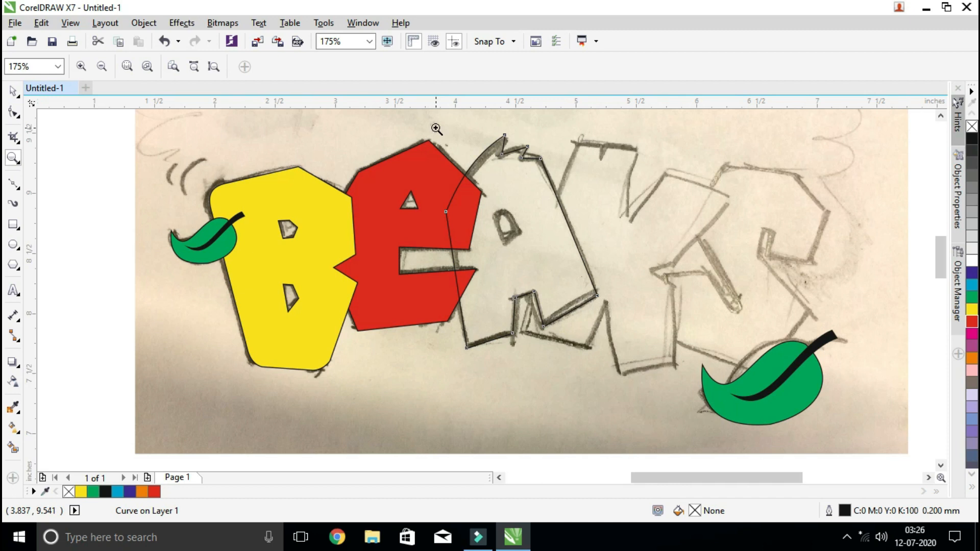
pyautogui.moveTo(436, 129); pyautogui.dragTo(648, 232)
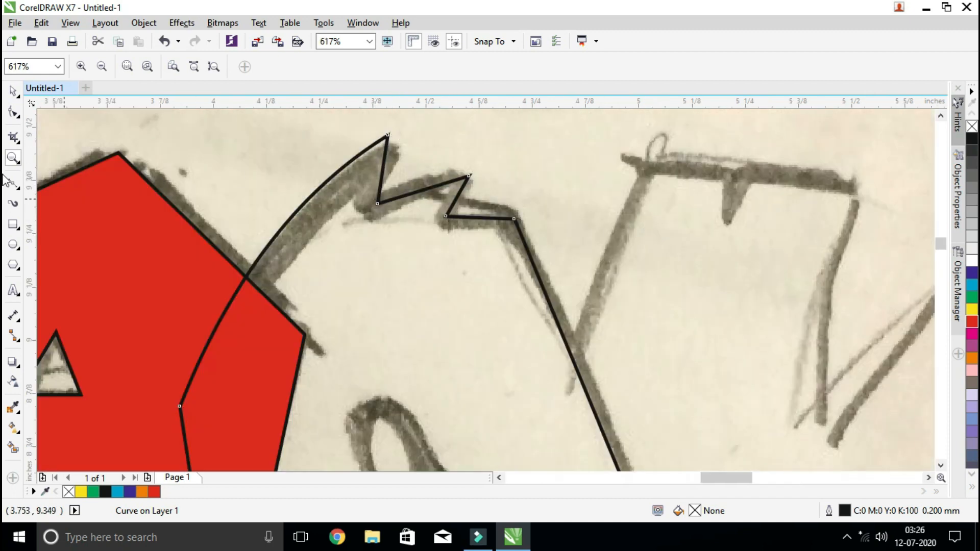
pyautogui.click(13, 111)
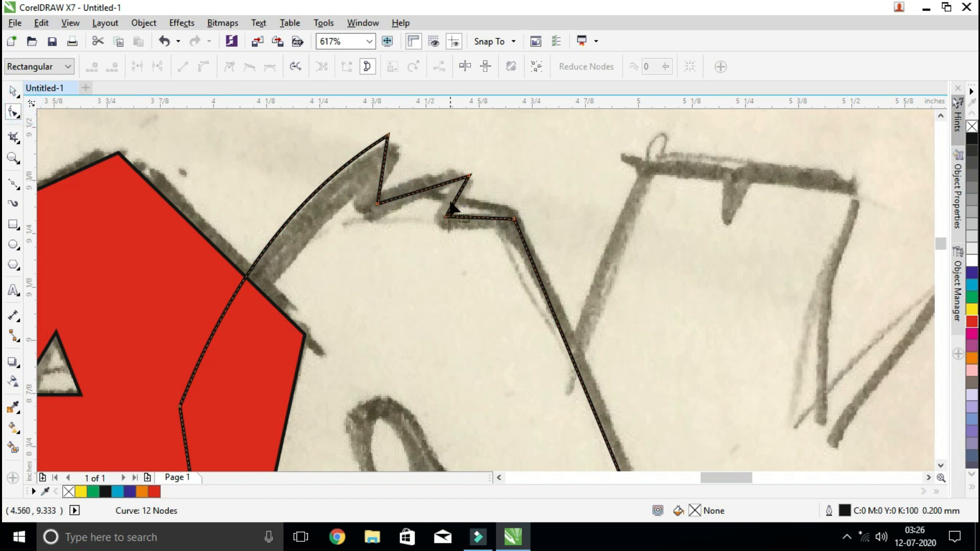
pyautogui.click(426, 189)
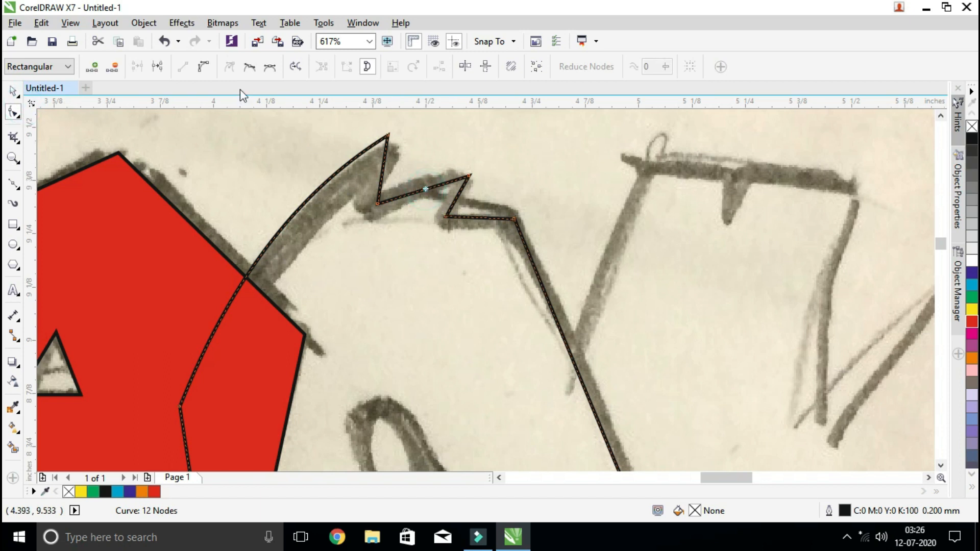
pyautogui.click(205, 74)
pyautogui.moveTo(427, 190); pyautogui.dragTo(427, 192)
pyautogui.click(479, 218)
pyautogui.click(203, 67)
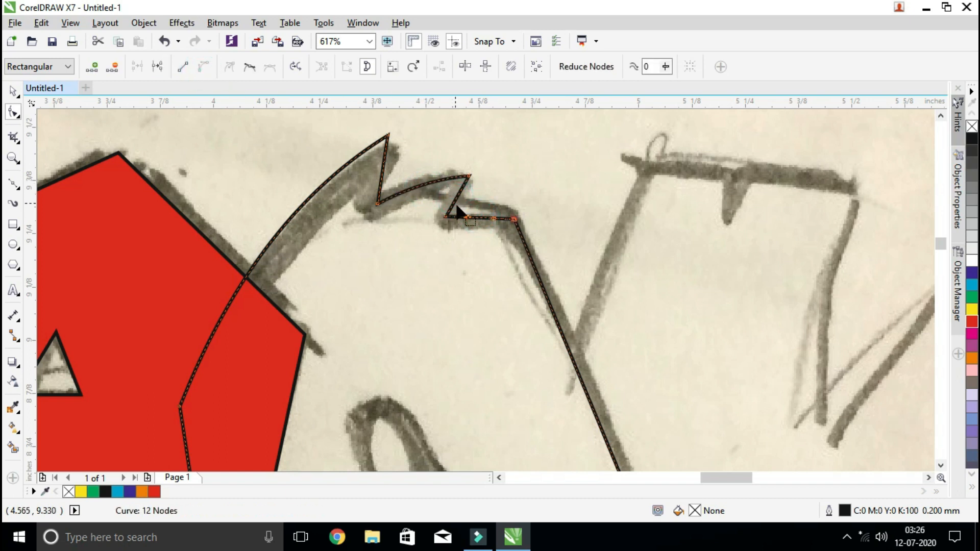
pyautogui.moveTo(481, 219); pyautogui.dragTo(481, 212)
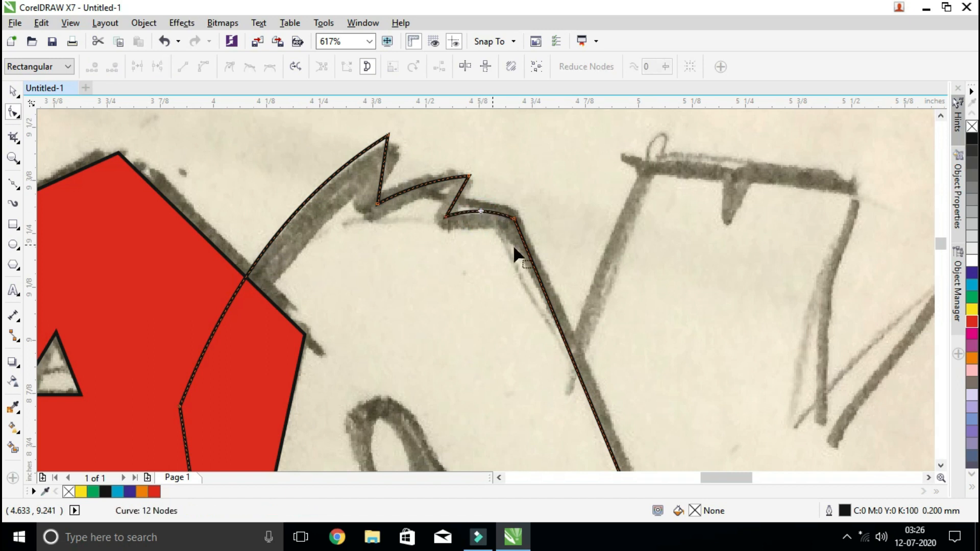
# Fill the A's outline with green (C100 M0 Y100 K0)
pyautogui.press('space')
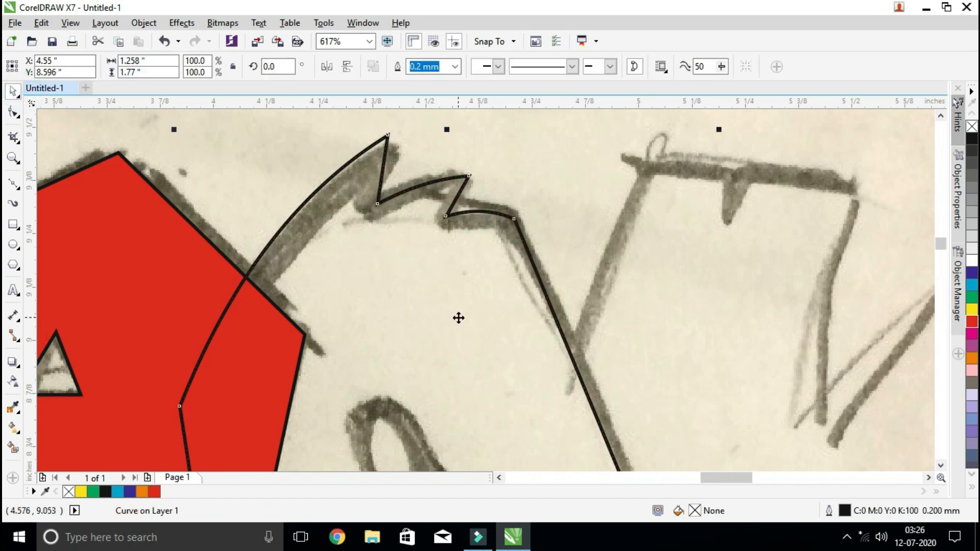
pyautogui.scroll(-4, 459, 318)
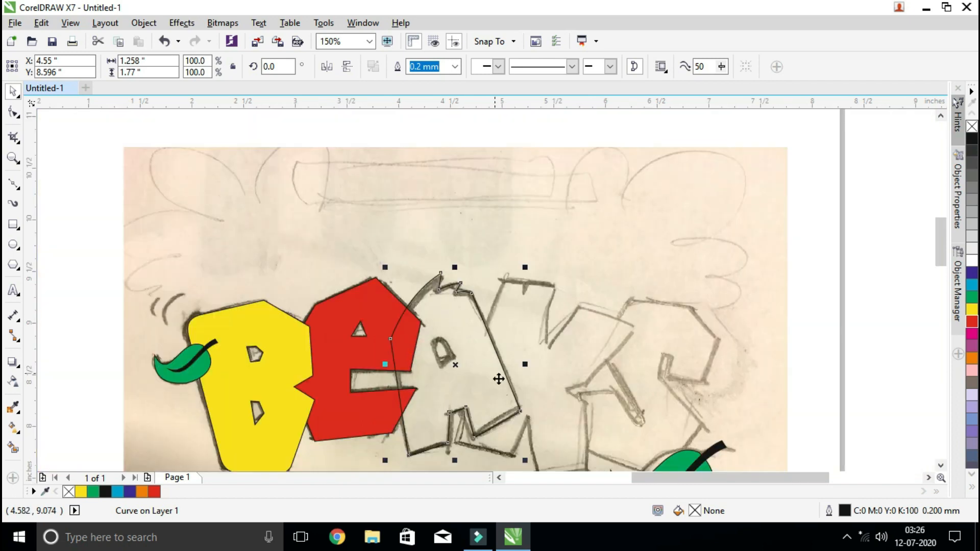
pyautogui.click(972, 298)
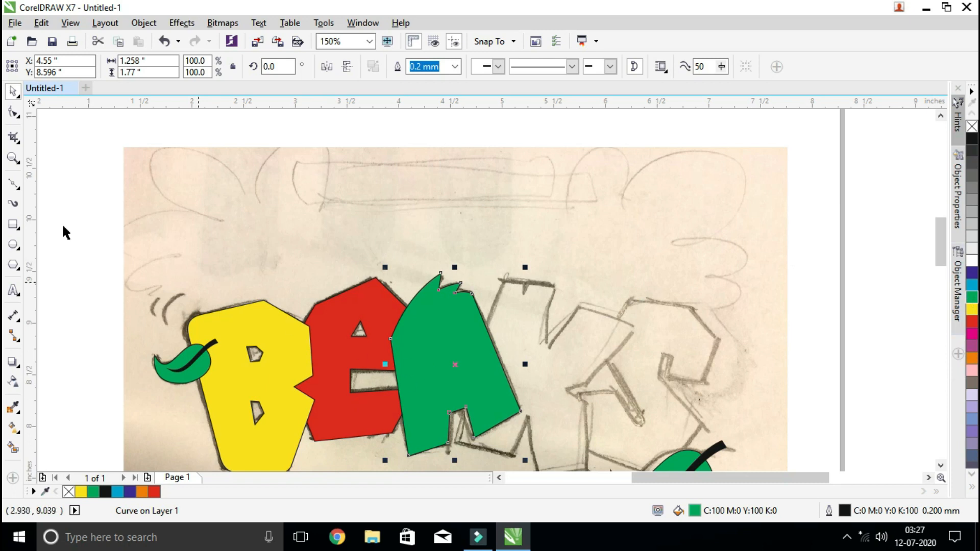
# Switch the display to Wireframe and trace the A's counter as a closed four-sided Bézier shape
pyautogui.click(13, 158)
pyautogui.moveTo(321, 276); pyautogui.dragTo(635, 452)
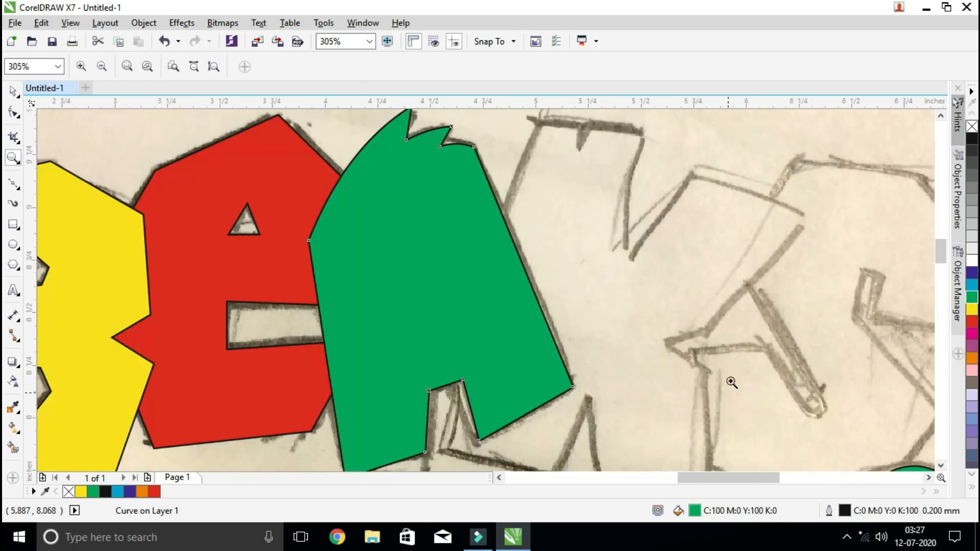
pyautogui.click(70, 22)
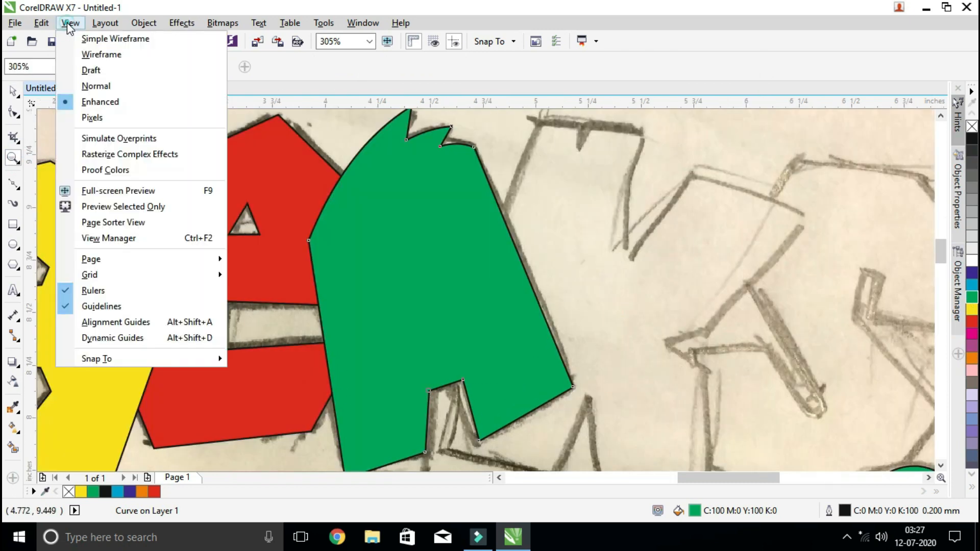
pyautogui.click(105, 54)
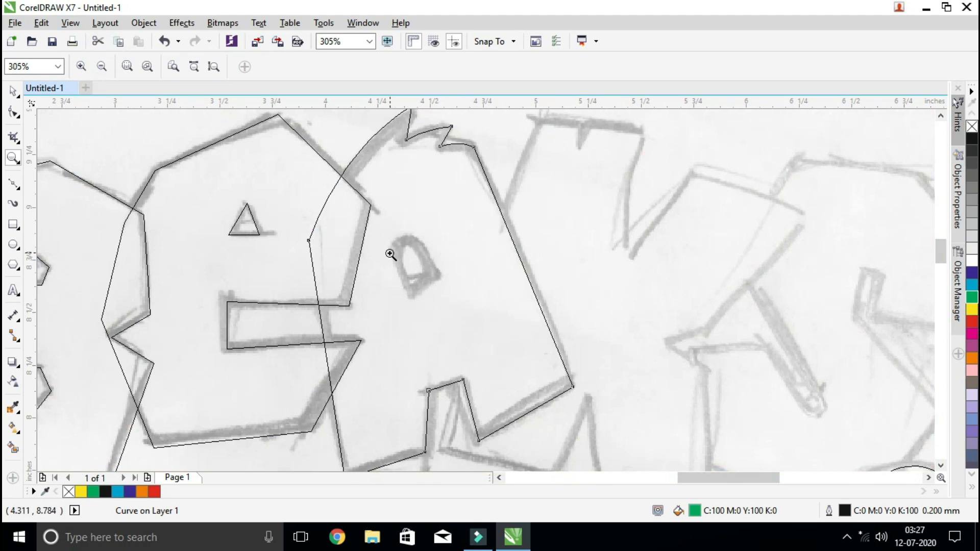
pyautogui.click(14, 185)
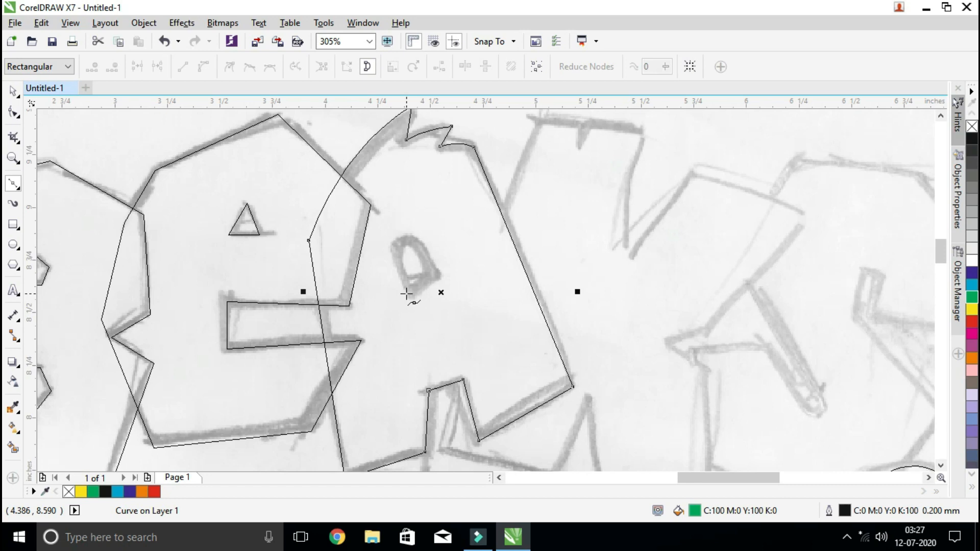
pyautogui.click(438, 280)
pyautogui.click(423, 244)
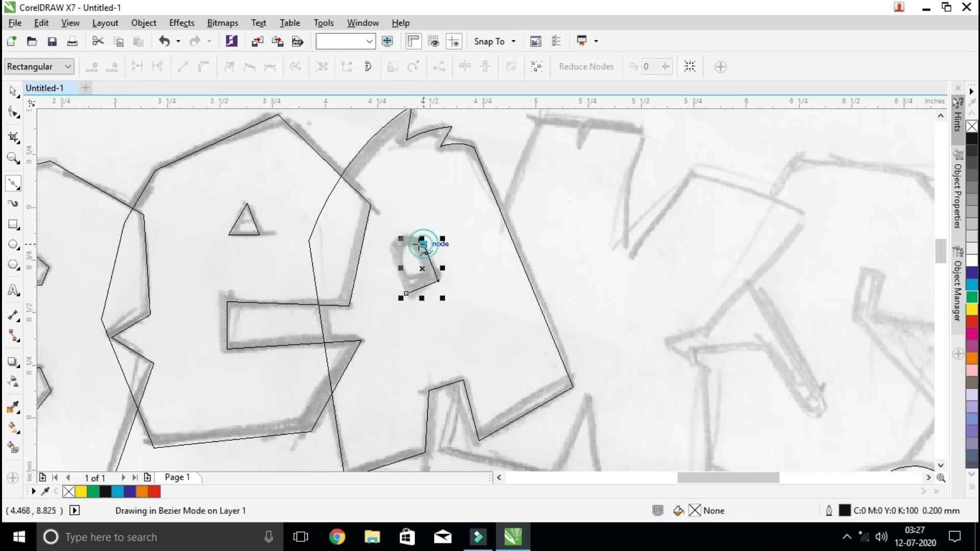
pyautogui.click(397, 252)
pyautogui.click(406, 294)
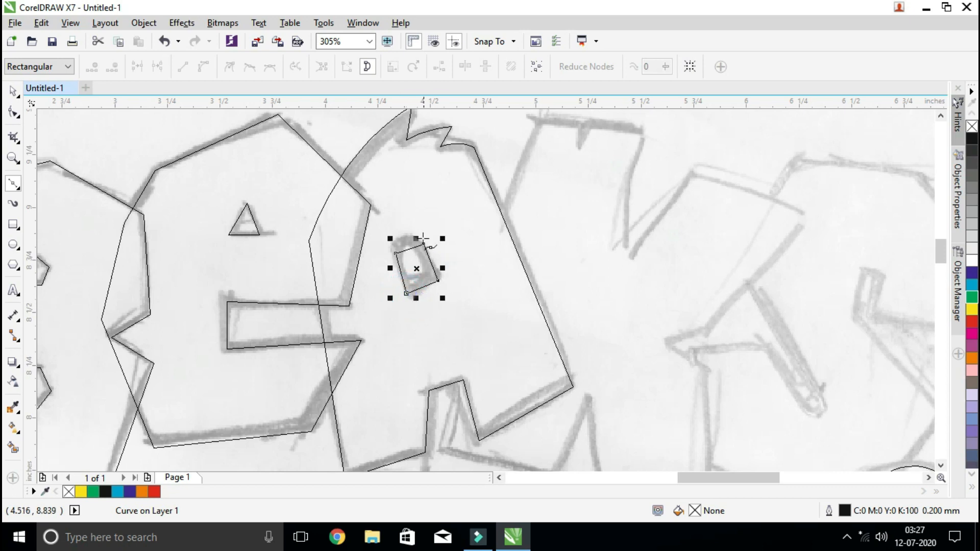
# Convert the upper edge of the A's counter to a curve and bow it upward along the sketch
pyautogui.click(13, 113)
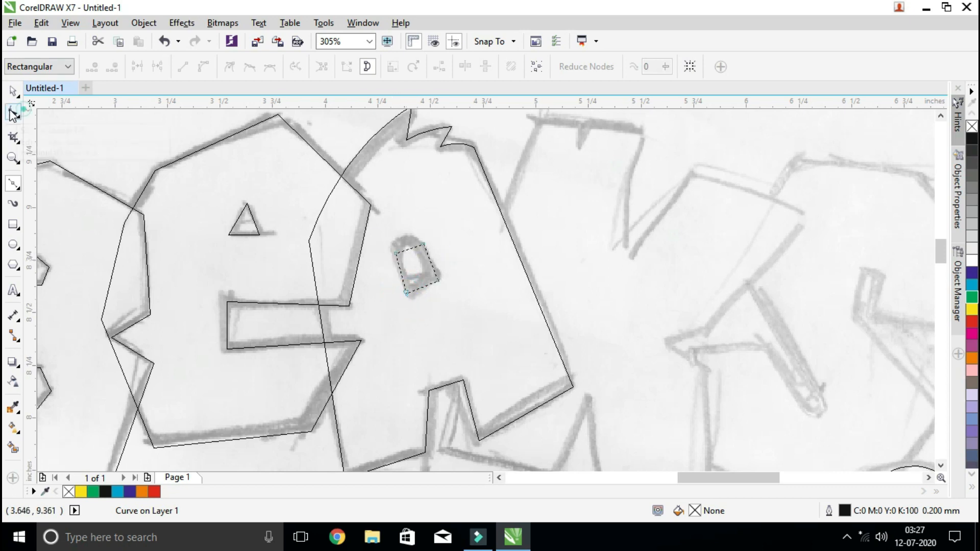
pyautogui.click(407, 247)
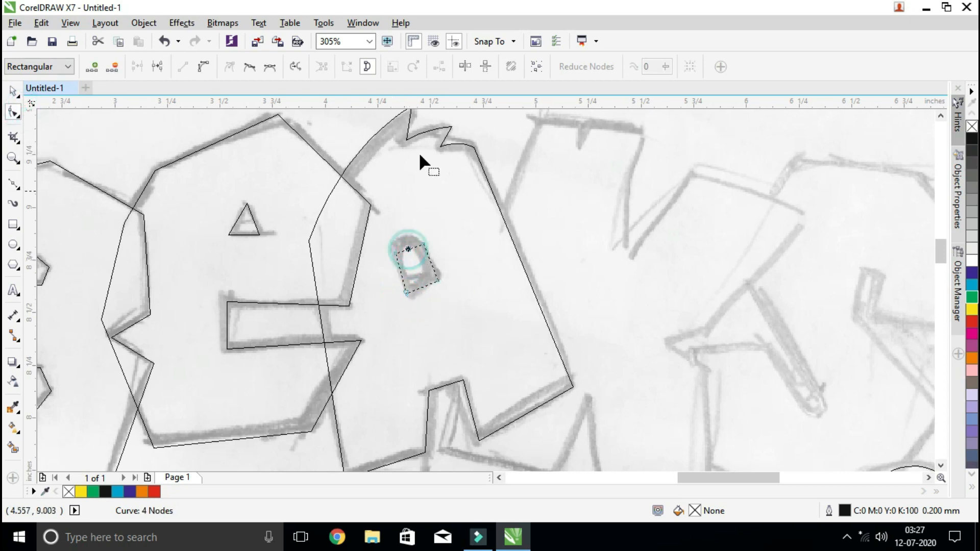
pyautogui.click(203, 66)
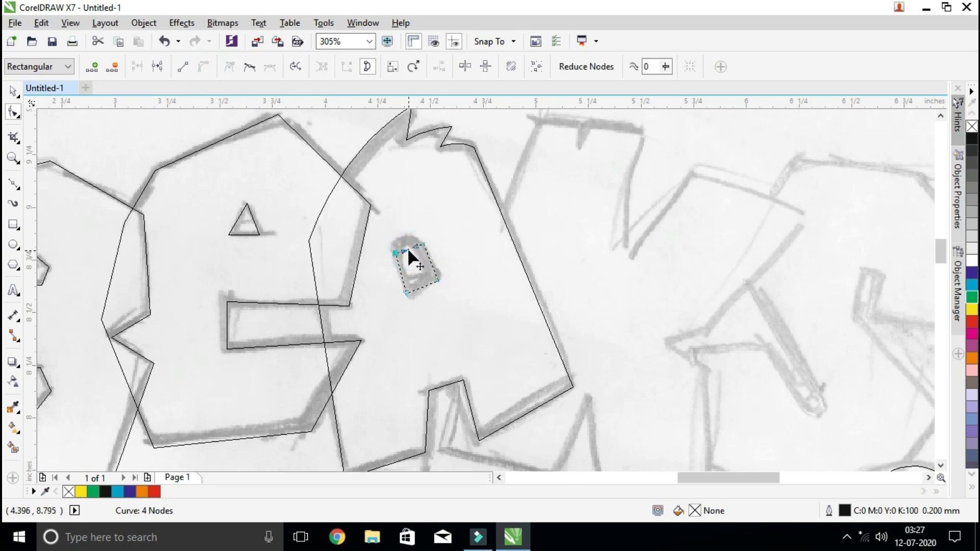
pyautogui.moveTo(409, 247); pyautogui.dragTo(405, 241)
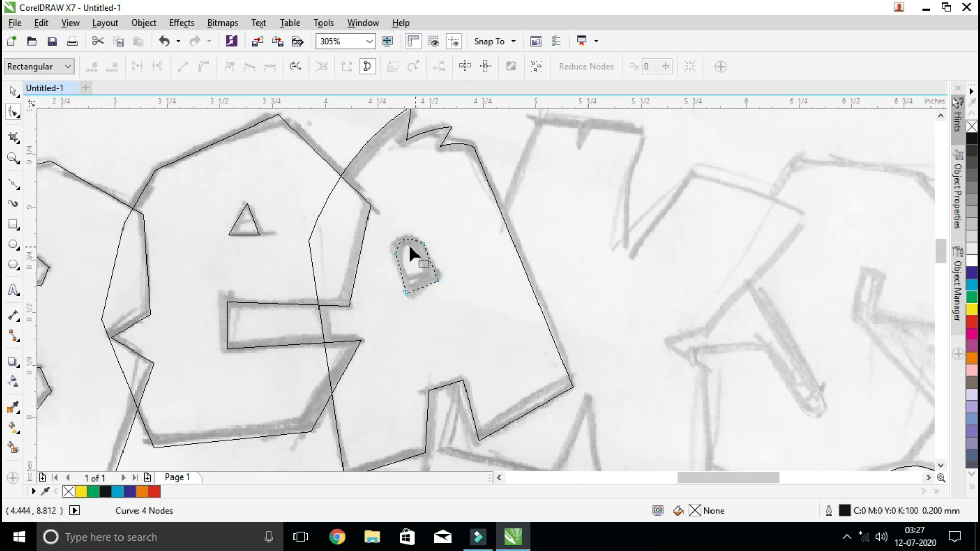
pyautogui.click(11, 93)
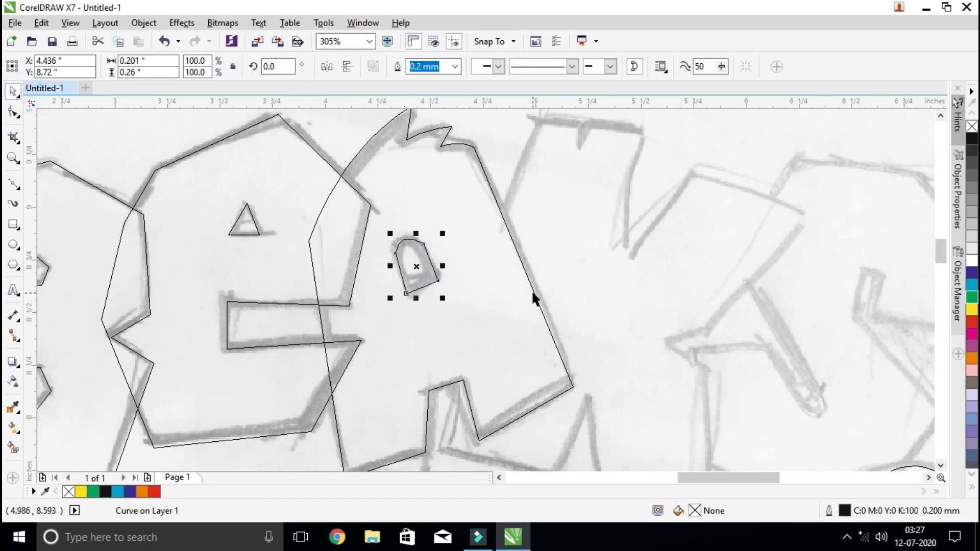
# In Enhanced view, trim the counter out of the green A and delete the leftover counter shape
pyautogui.click(70, 23)
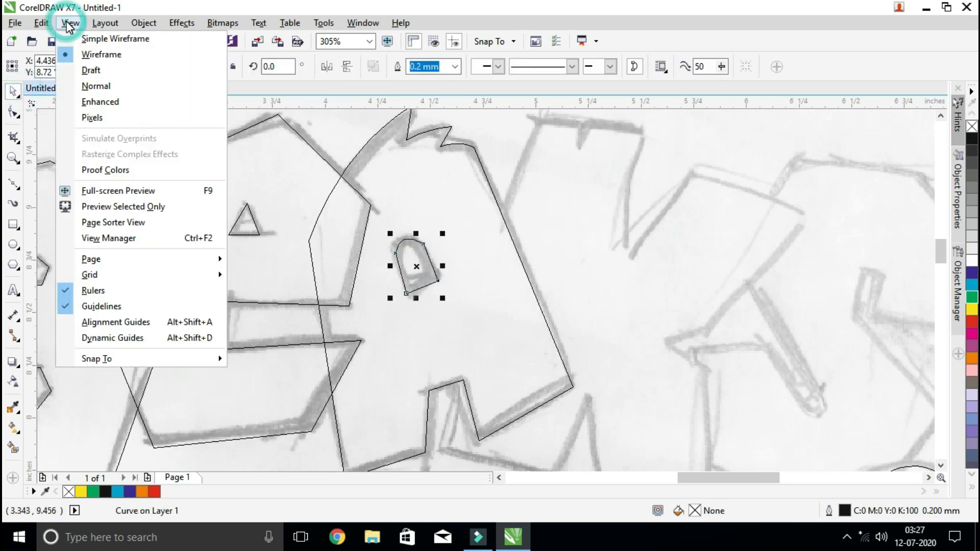
pyautogui.click(102, 103)
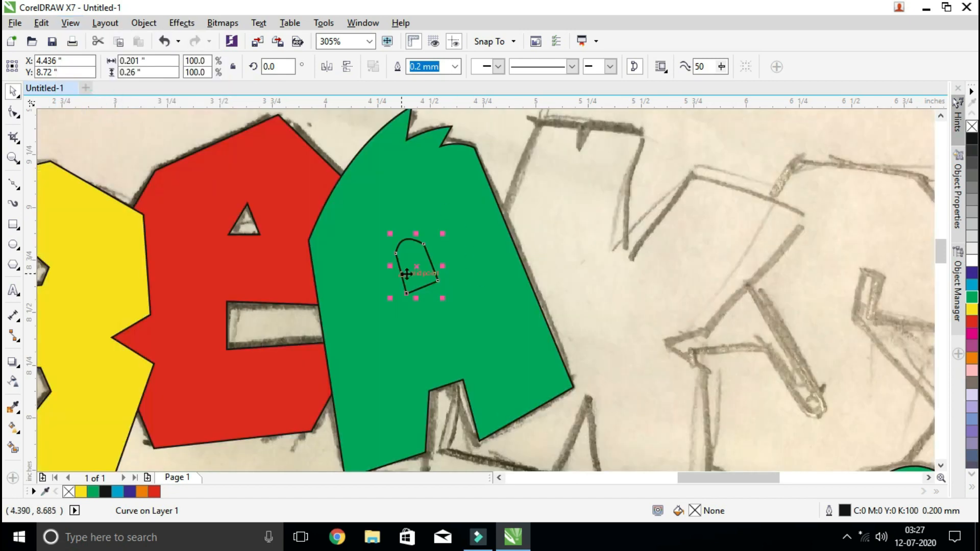
pyautogui.keyDown('shift'); pyautogui.click(488, 285); pyautogui.keyUp('shift')
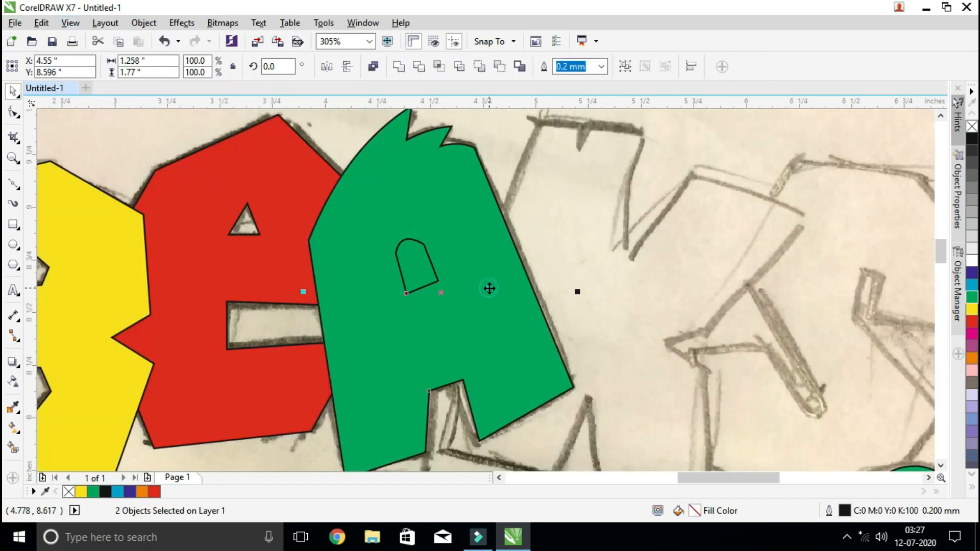
pyautogui.click(419, 66)
pyautogui.click(424, 272)
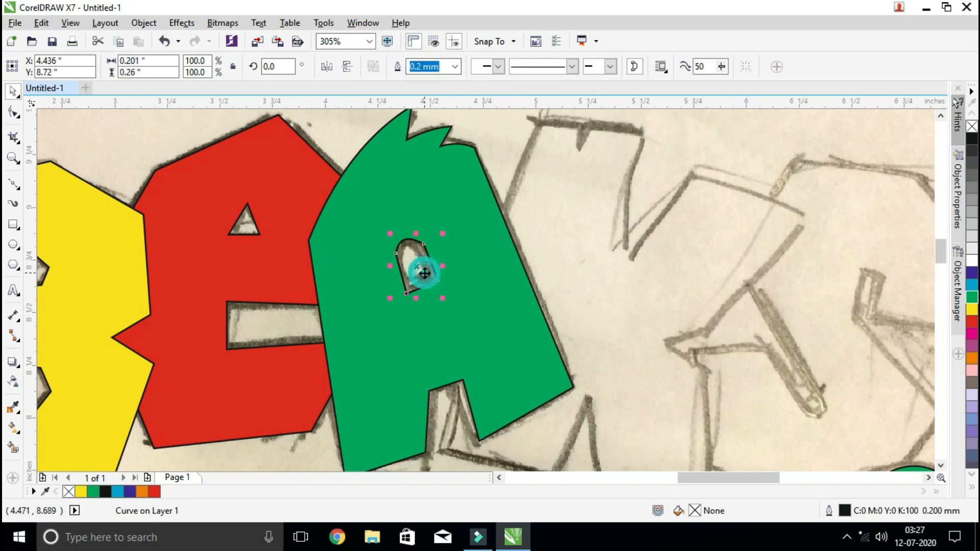
pyautogui.press('Delete')
# Trace the K's outline, including the small notch in its upper edge, as a closed Bézier shape and fill it with blue (C100 M100 Y0 K0)
pyautogui.scroll(-3, 424, 269)
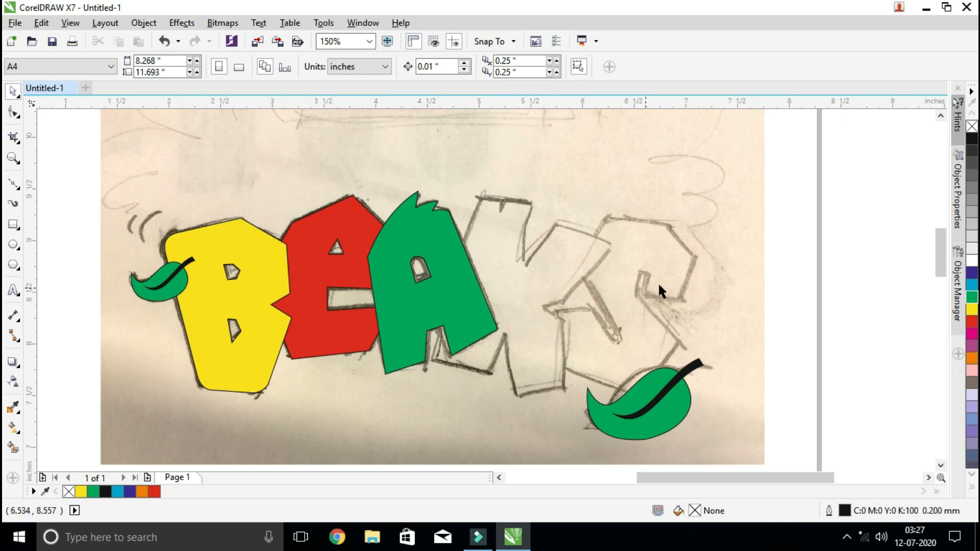
pyautogui.click(14, 184)
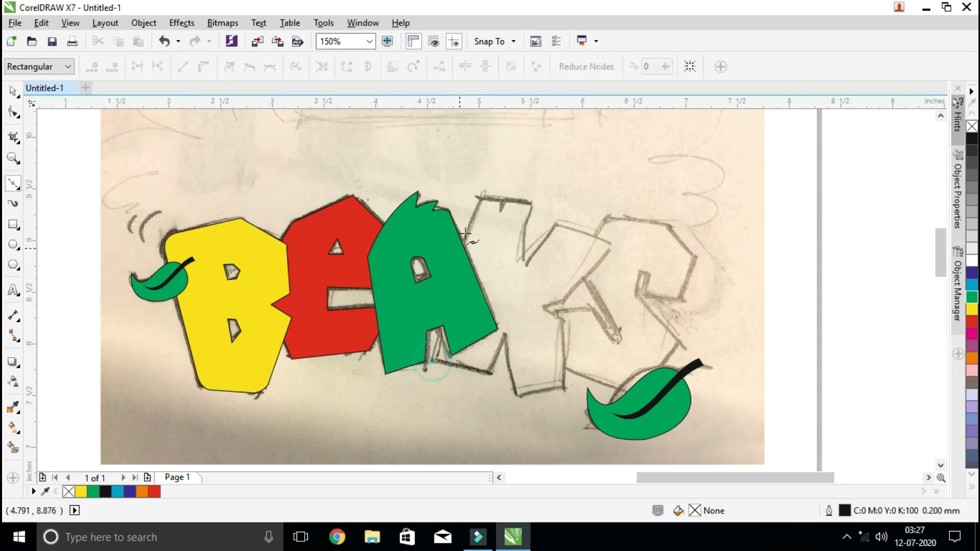
pyautogui.click(479, 193)
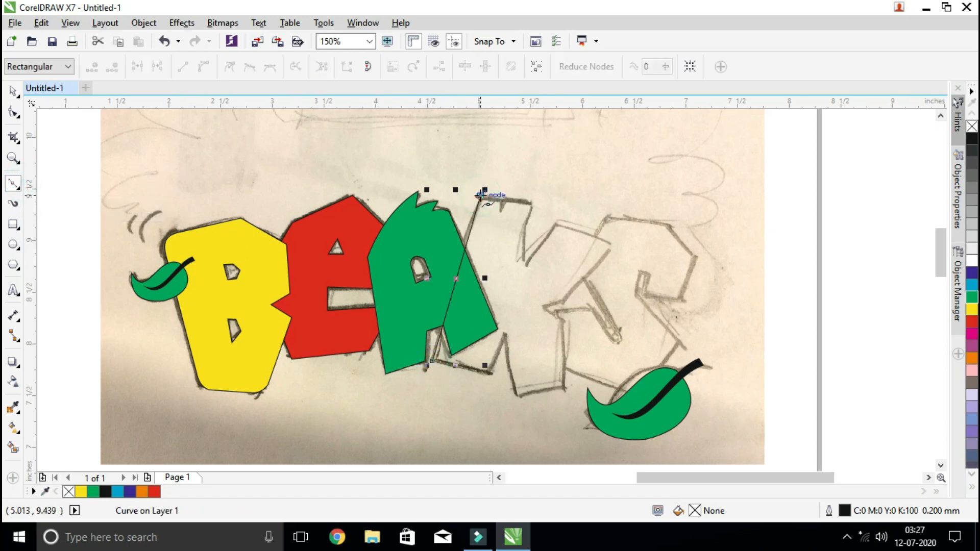
pyautogui.click(501, 198)
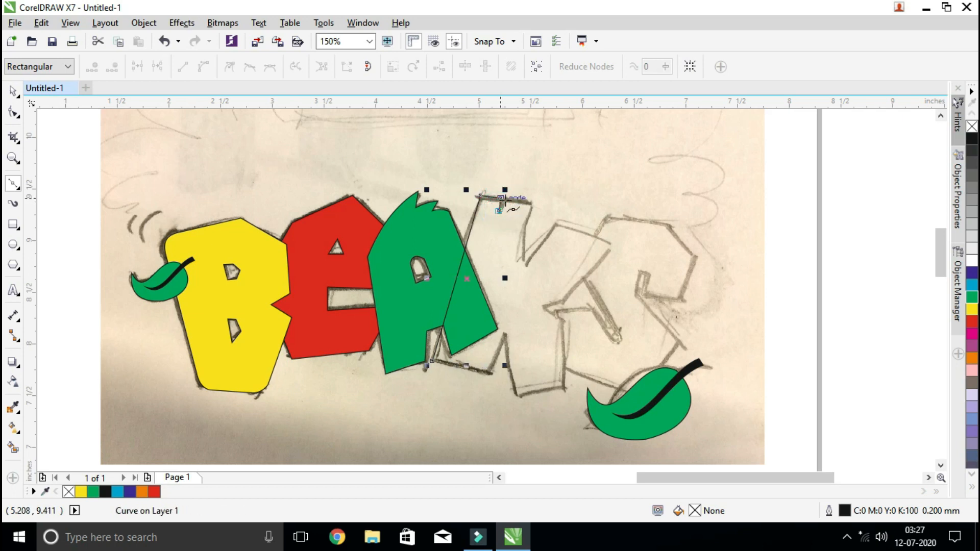
pyautogui.click(533, 204)
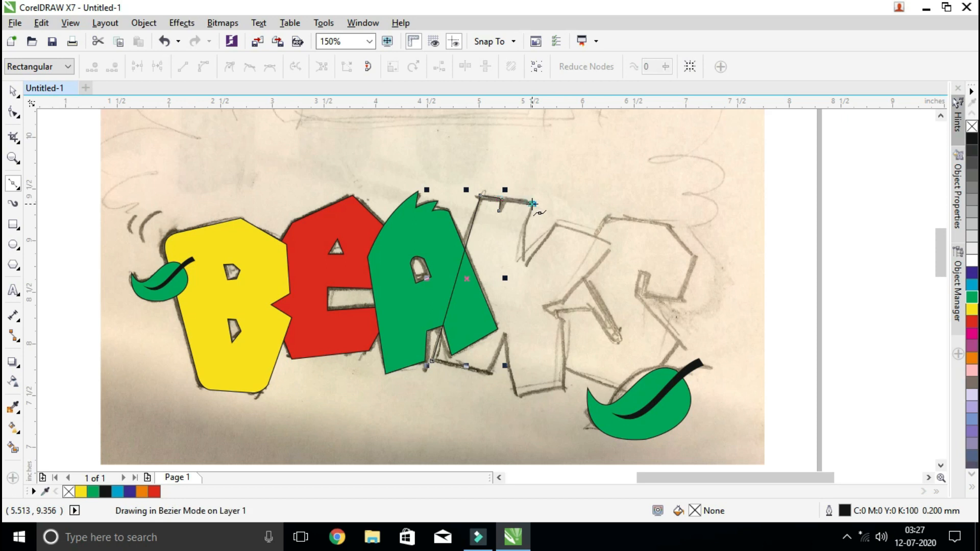
pyautogui.click(517, 266)
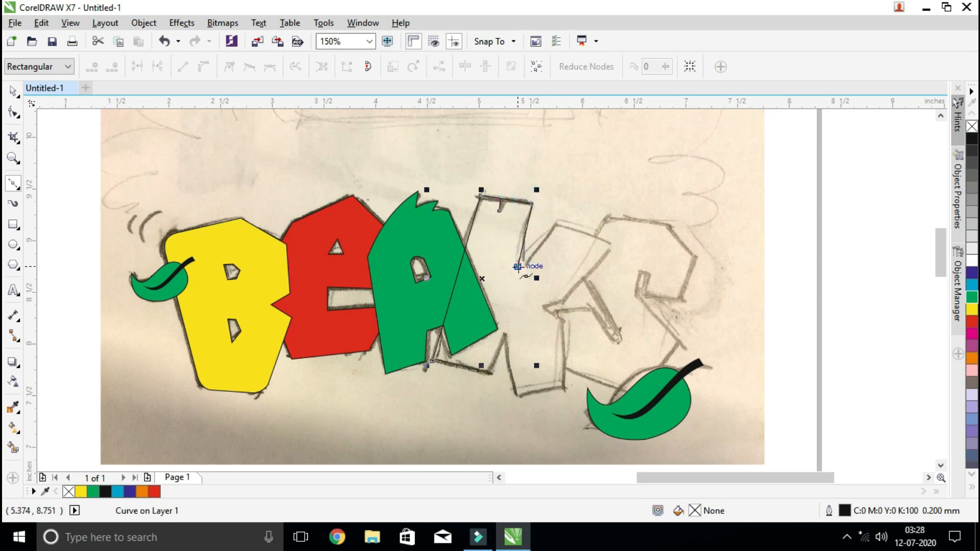
pyautogui.click(559, 224)
pyautogui.click(614, 245)
pyautogui.click(562, 307)
pyautogui.click(541, 308)
pyautogui.click(566, 320)
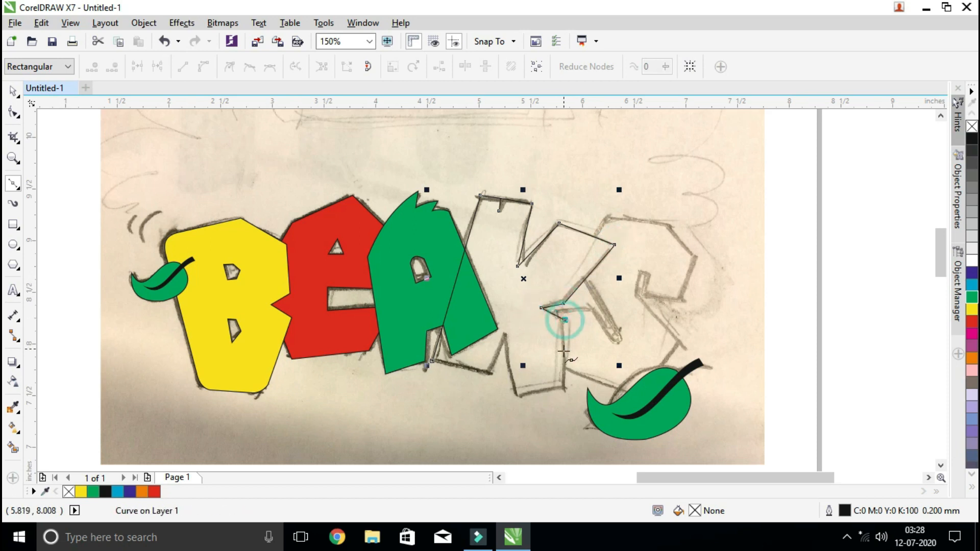
pyautogui.click(565, 389)
pyautogui.click(516, 397)
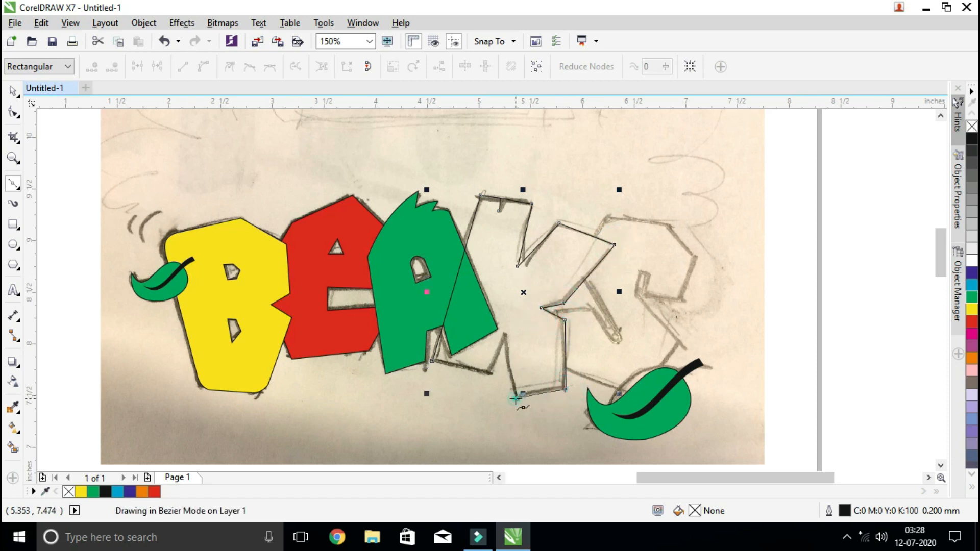
pyautogui.click(504, 335)
pyautogui.click(490, 372)
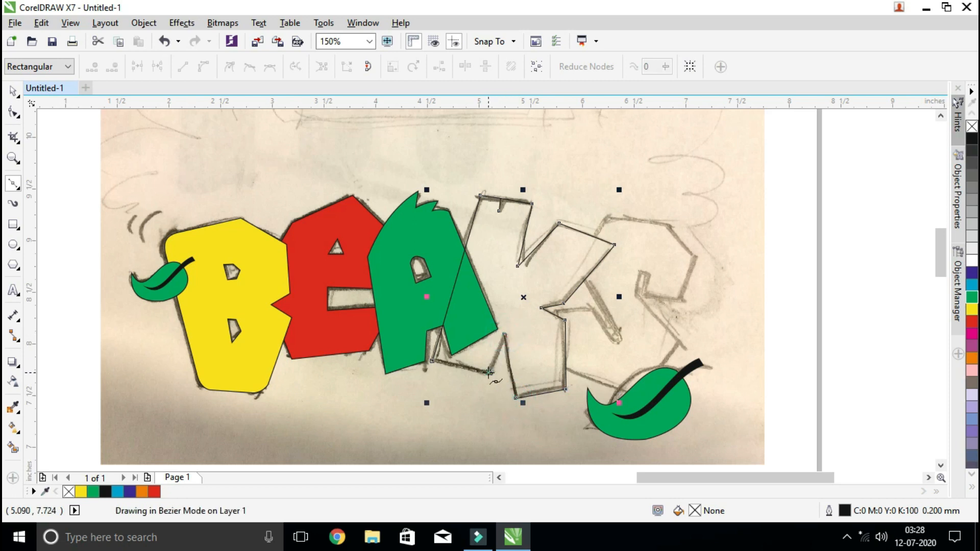
pyautogui.click(432, 362)
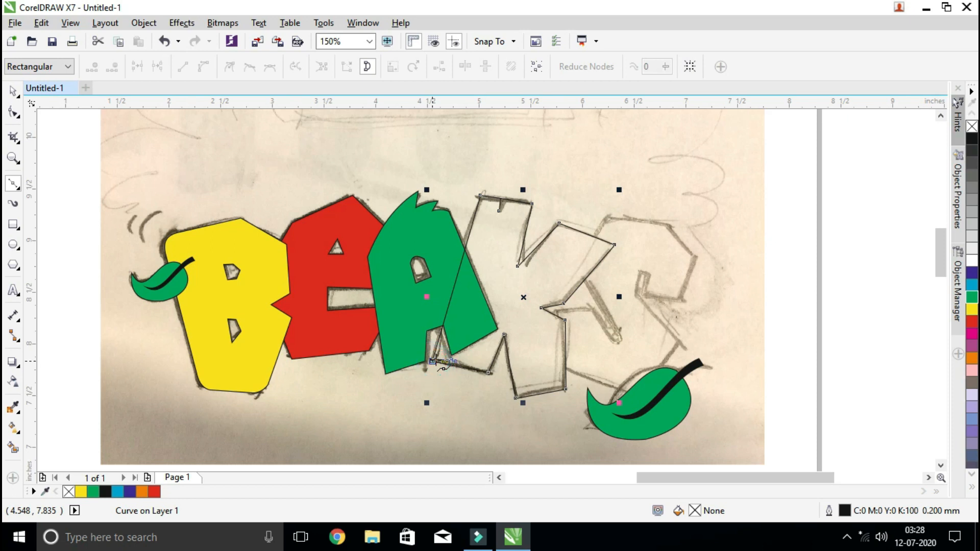
pyautogui.click(13, 92)
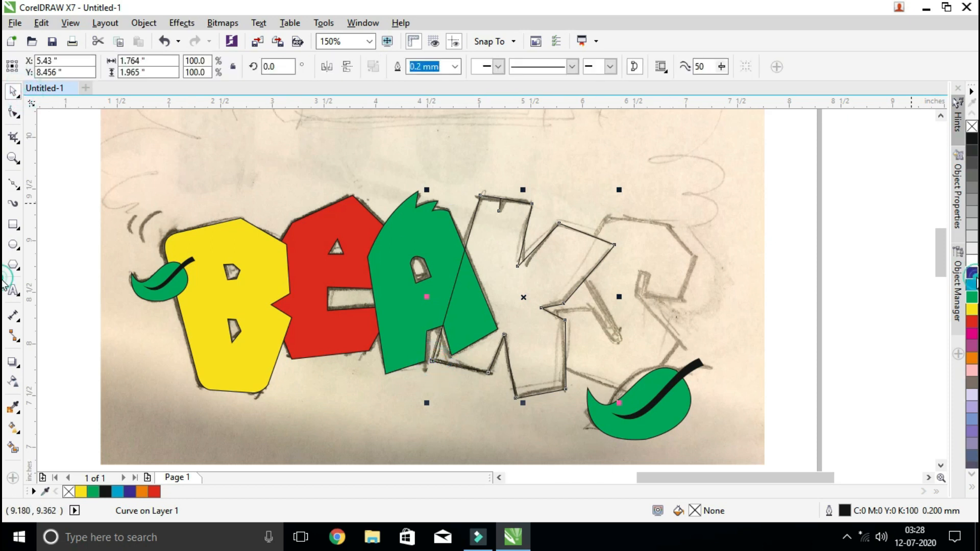
pyautogui.click(973, 274)
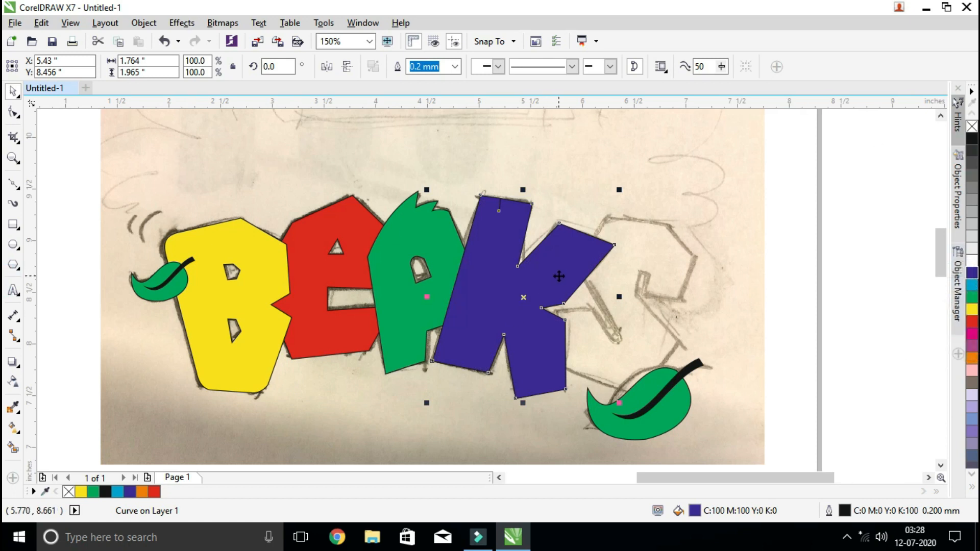
# Open the notch in the K's upper edge into a narrow V by moving its tip and upper corner nodes apart
pyautogui.click(13, 158)
pyautogui.moveTo(461, 180); pyautogui.dragTo(557, 232)
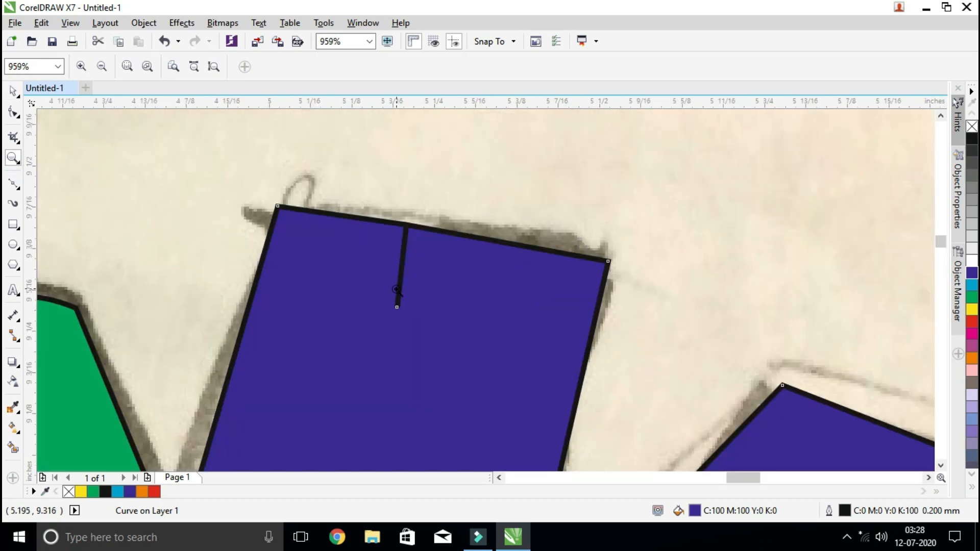
pyautogui.click(14, 111)
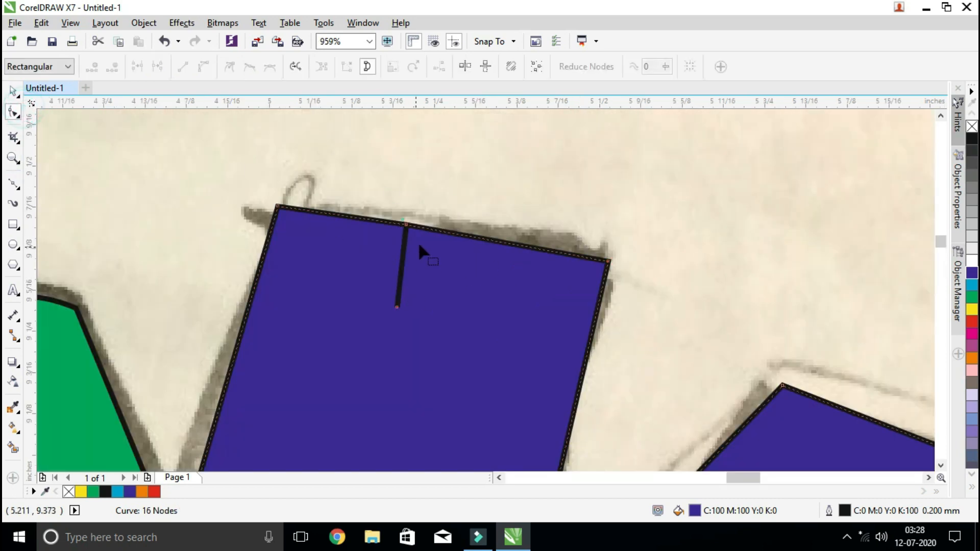
pyautogui.moveTo(396, 308); pyautogui.dragTo(385, 307)
pyautogui.moveTo(407, 228)
pyautogui.mouseDown()
pyautogui.moveTo(416, 230)
pyautogui.moveTo(398, 224)
pyautogui.moveTo(423, 230)
pyautogui.mouseUp()
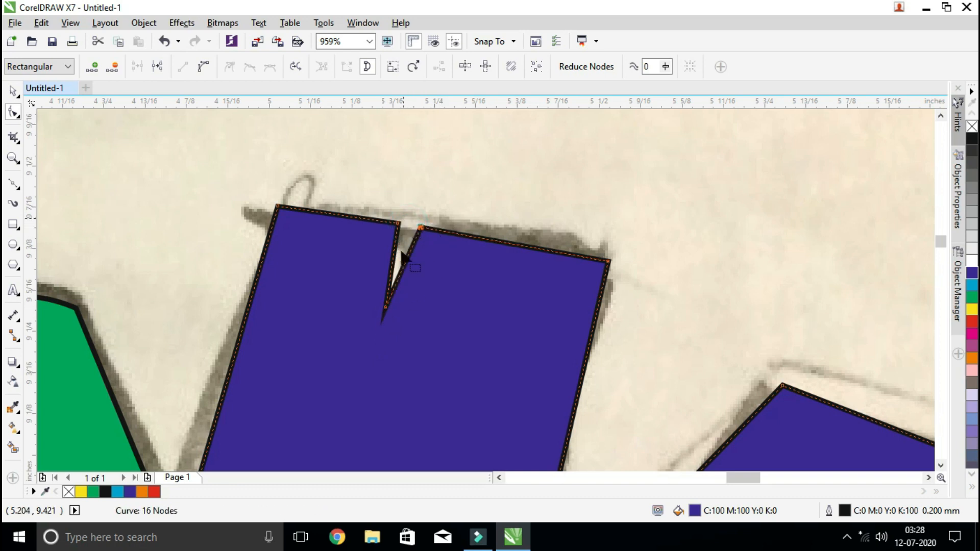
pyautogui.scroll(-4, 437, 235)
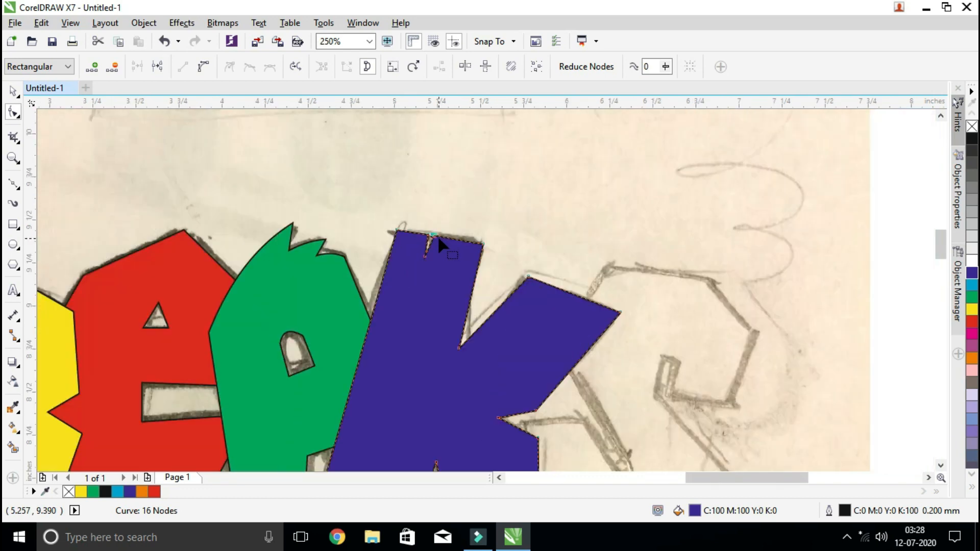
pyautogui.scroll(-2, 437, 235)
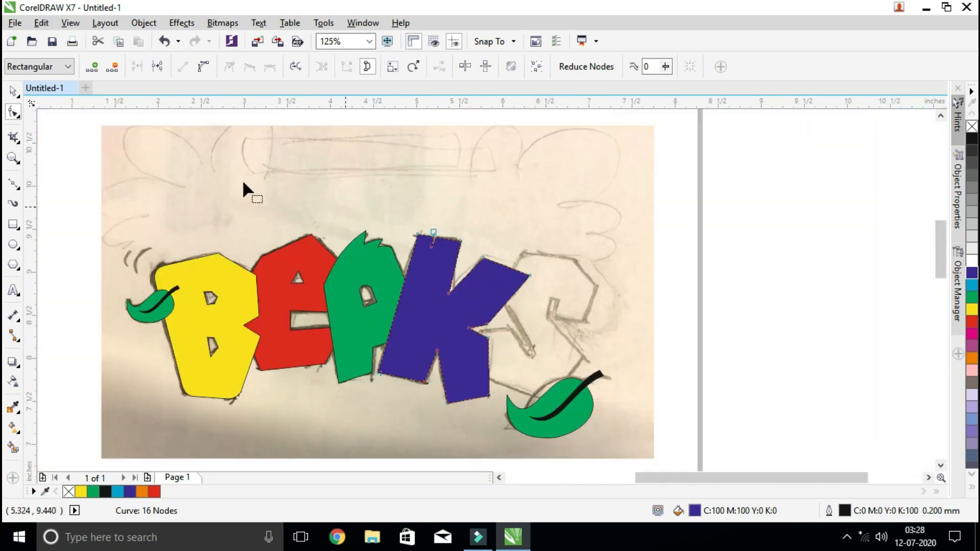
# Move the blue K back behind the green A, and move the A back behind the red E
pyautogui.click(13, 91)
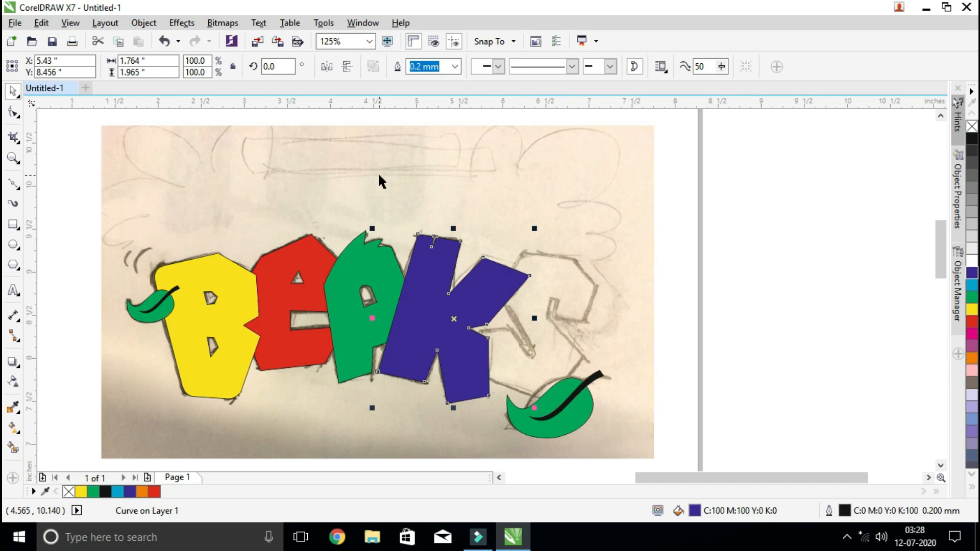
pyautogui.hotkey('ctrl', 'pagedown')
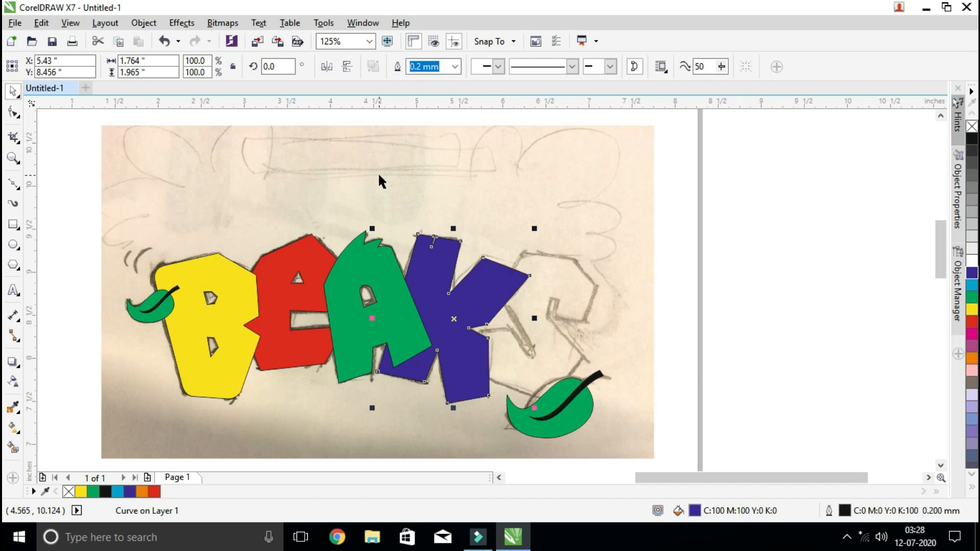
pyautogui.click(407, 318)
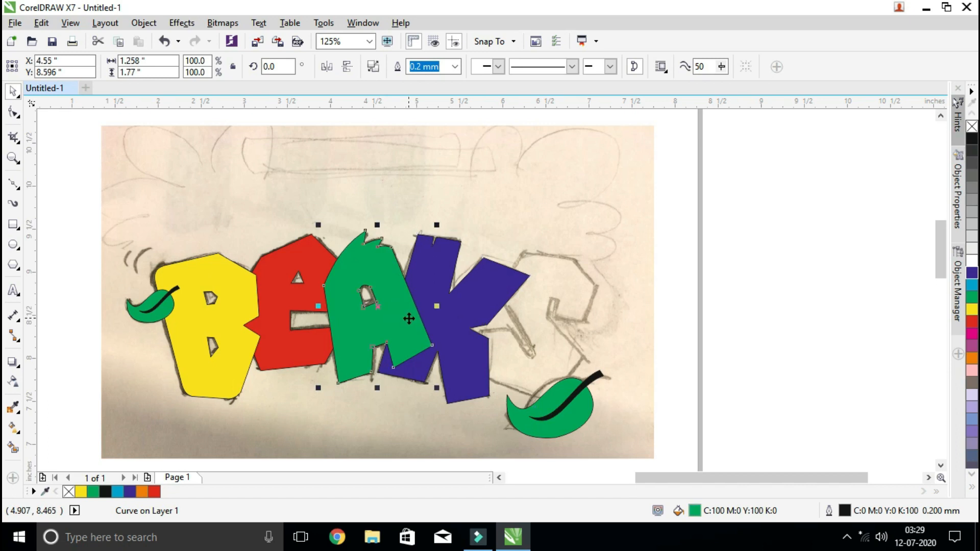
pyautogui.hotkey('ctrl', 'pagedown')
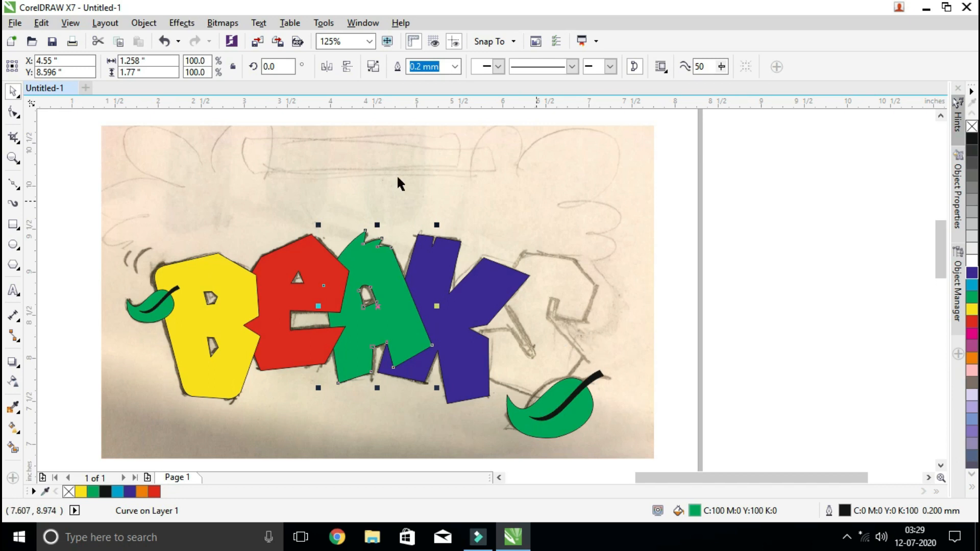
# Trace the S's outline as a closed Bézier shape and fill it with orange (C0 M60 Y100 K0)
pyautogui.click(14, 185)
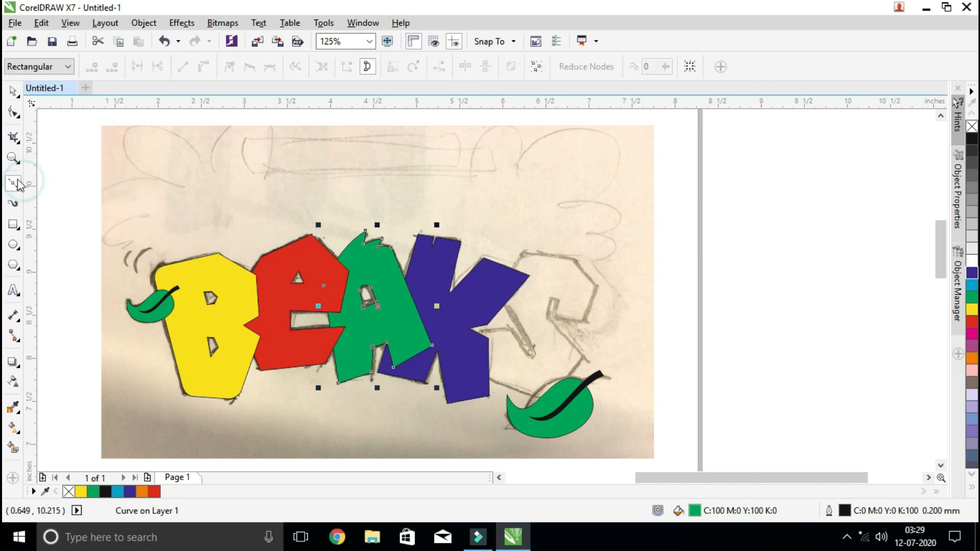
pyautogui.click(478, 333)
pyautogui.click(508, 327)
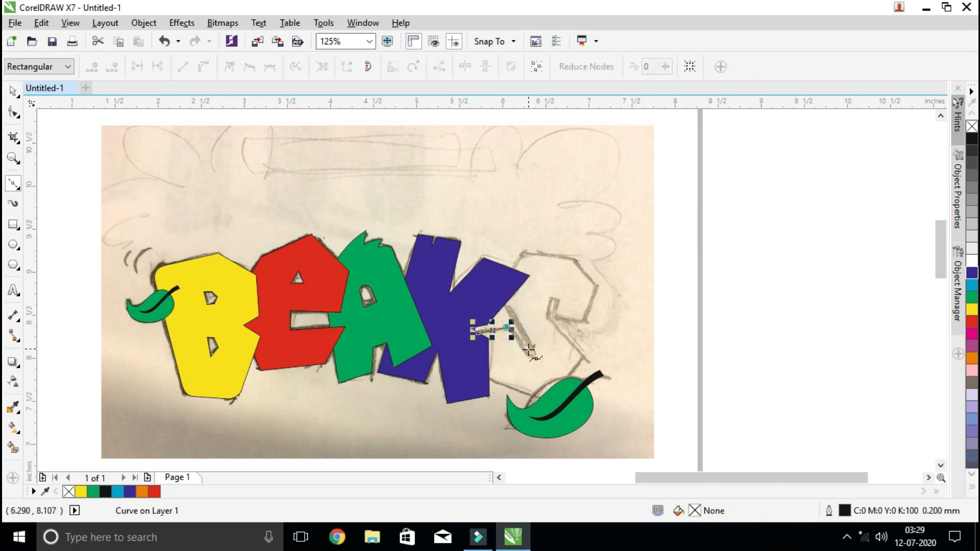
pyautogui.click(531, 352)
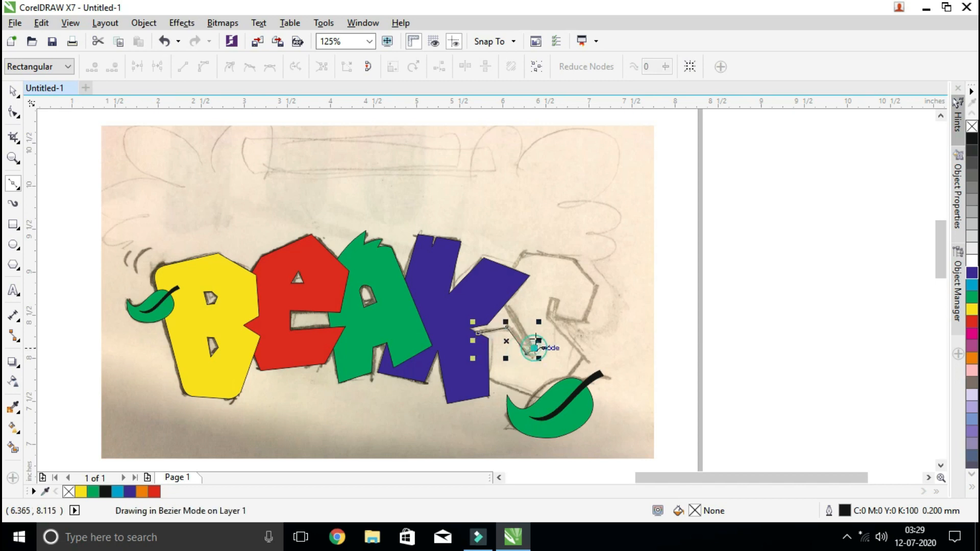
pyautogui.click(506, 299)
pyautogui.click(522, 254)
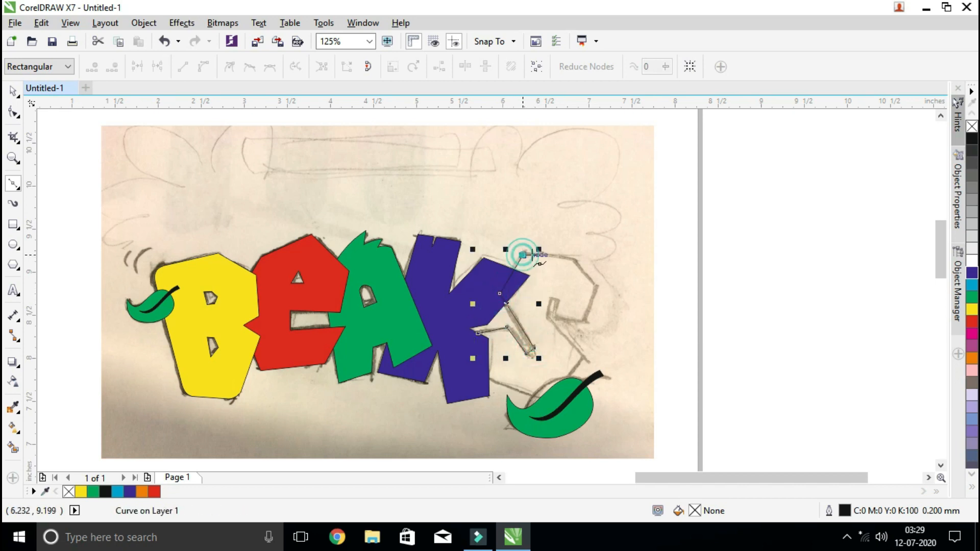
pyautogui.click(575, 259)
pyautogui.click(596, 286)
pyautogui.click(585, 322)
pyautogui.click(556, 315)
pyautogui.click(552, 297)
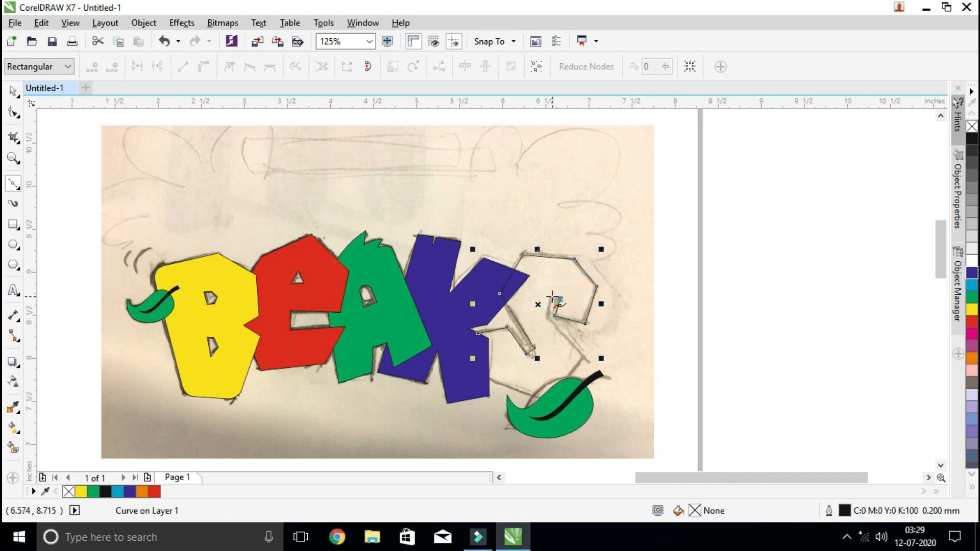
pyautogui.click(545, 317)
pyautogui.click(583, 357)
pyautogui.click(553, 399)
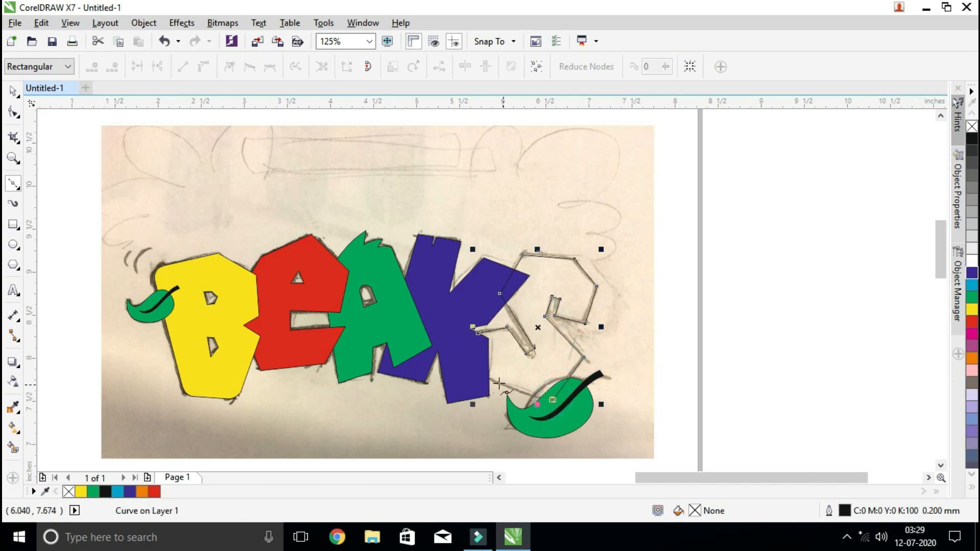
pyautogui.click(478, 378)
pyautogui.click(478, 333)
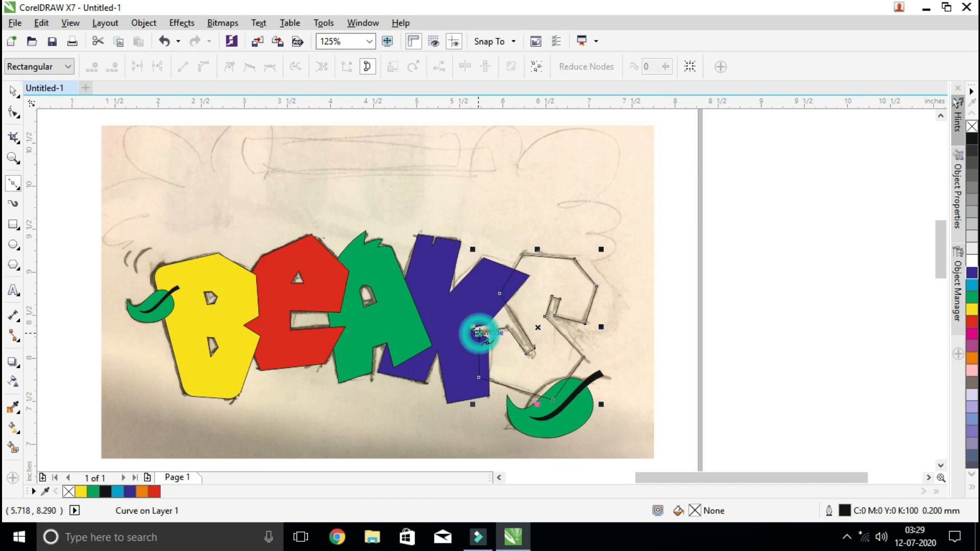
pyautogui.click(12, 91)
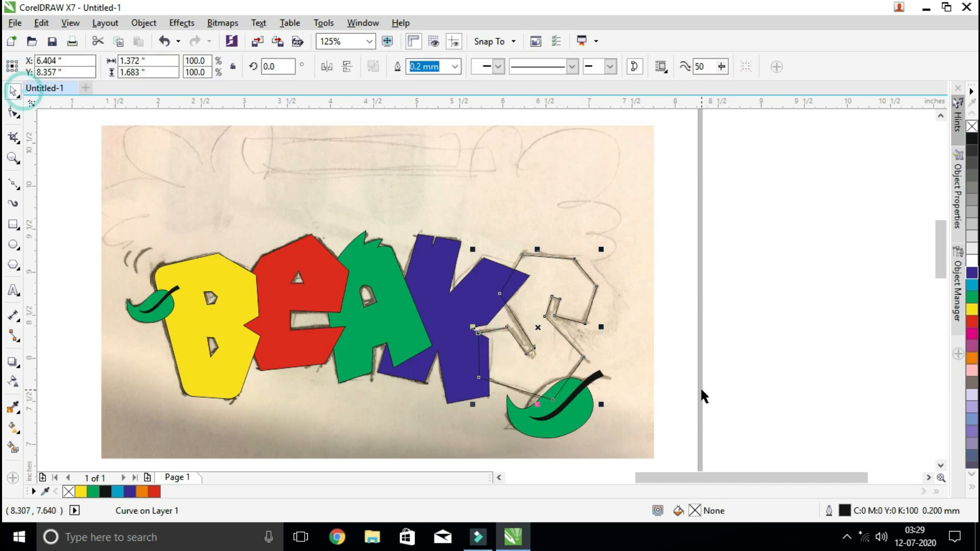
pyautogui.click(972, 359)
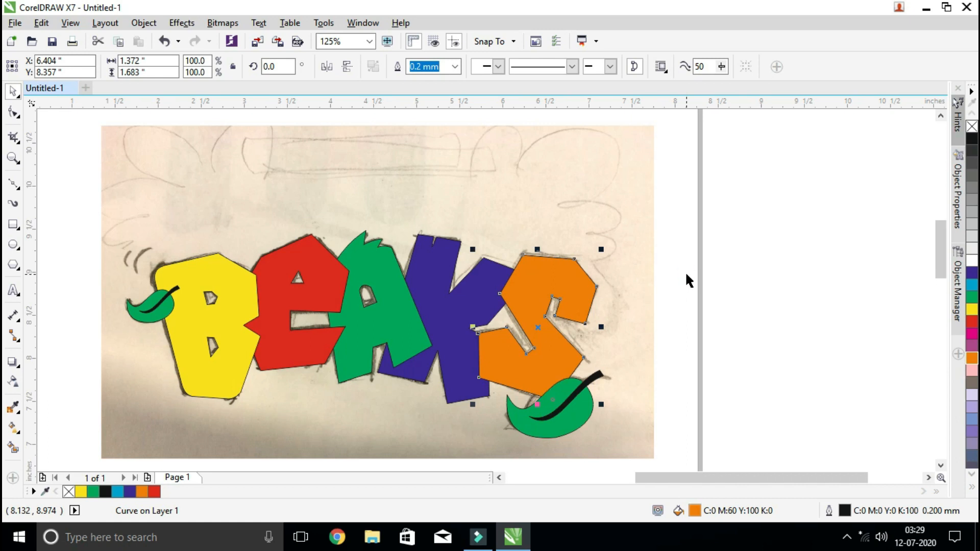
# Move the orange S back behind the blue K while keeping it in front of the sketch image
pyautogui.hotkey('ctrl', 'pagedown')
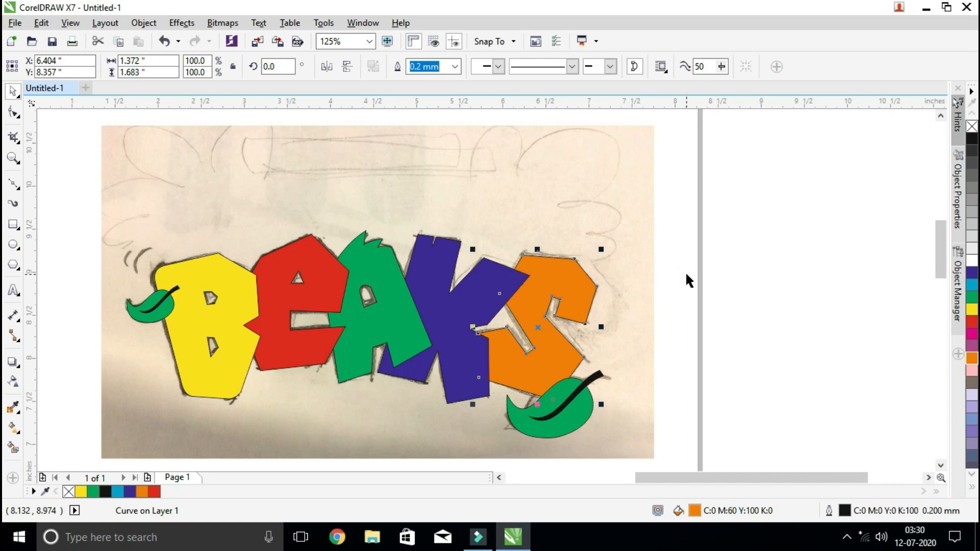
pyautogui.hotkey('ctrl', 'pagedown')
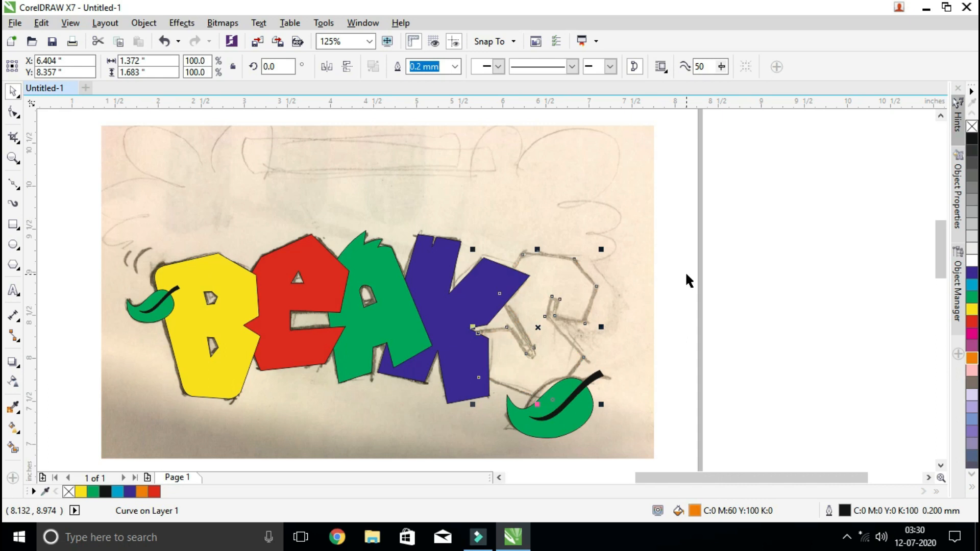
pyautogui.hotkey('ctrl', 'pageup')
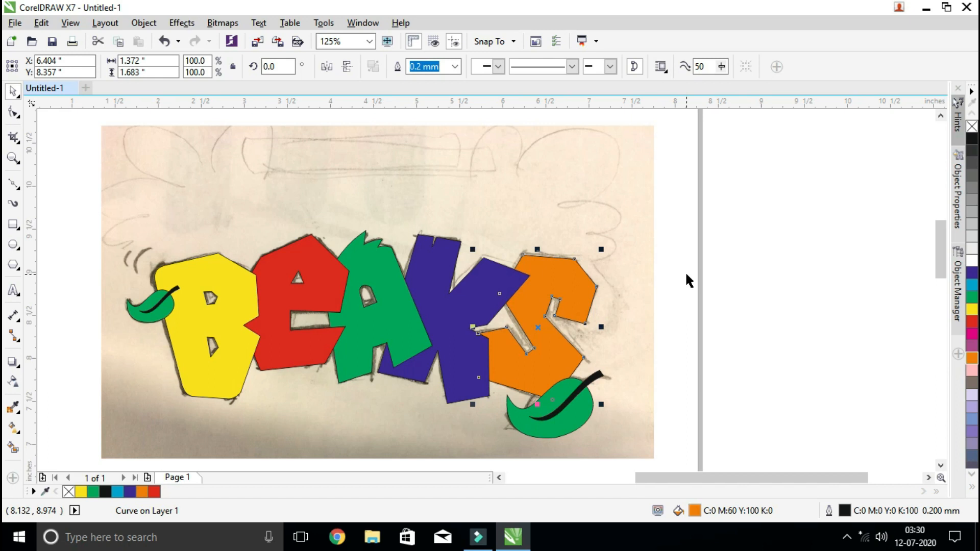
pyautogui.click(688, 296)
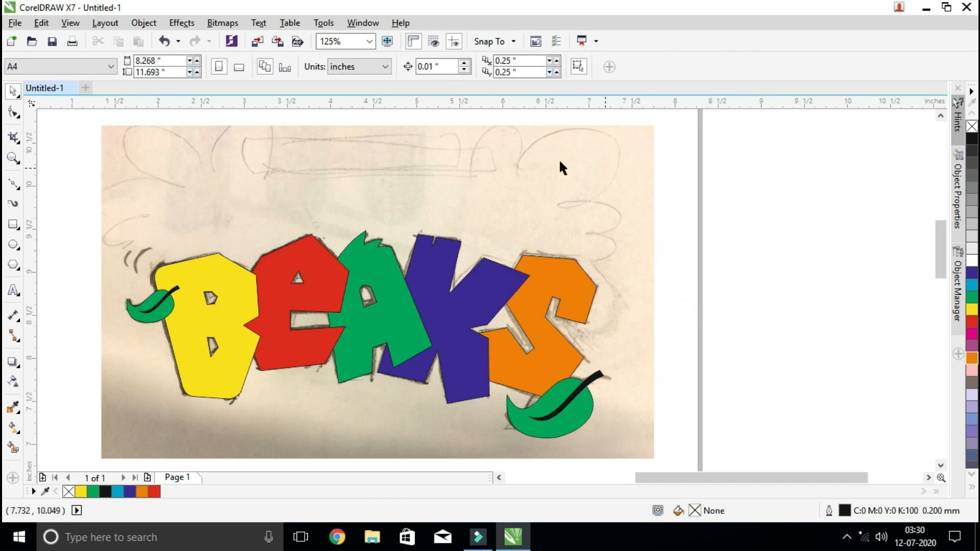
# Move the sketch image out from behind the coloured lettering and place it directly below the lettering on the page
pyautogui.click(591, 197)
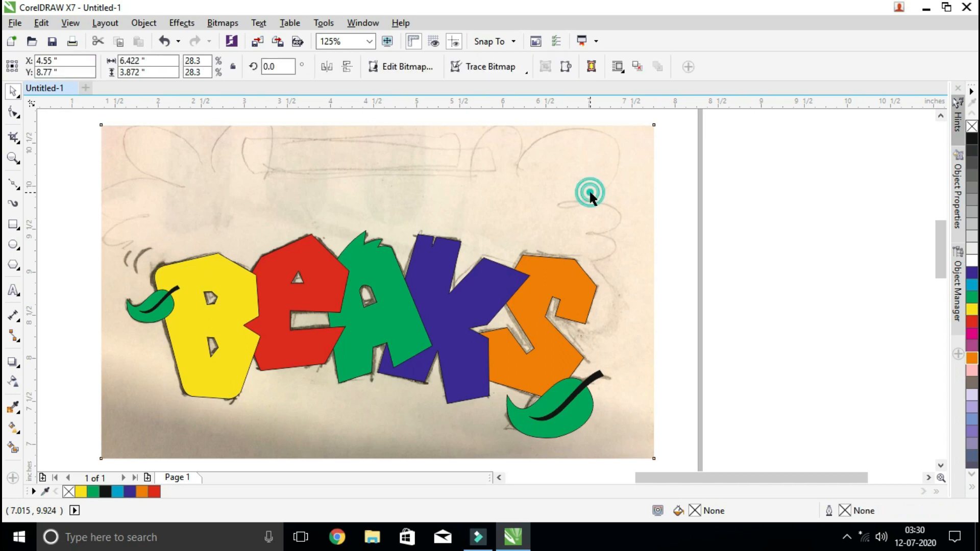
pyautogui.moveTo(589, 193); pyautogui.dragTo(87, 160)
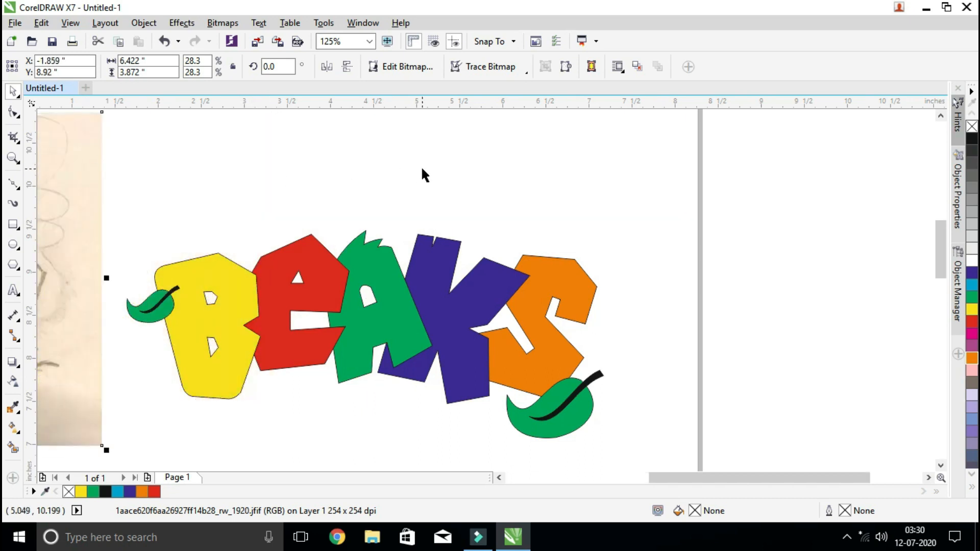
pyautogui.click(420, 165)
pyautogui.scroll(-2, 421, 166)
pyautogui.scroll(-3, 417, 176)
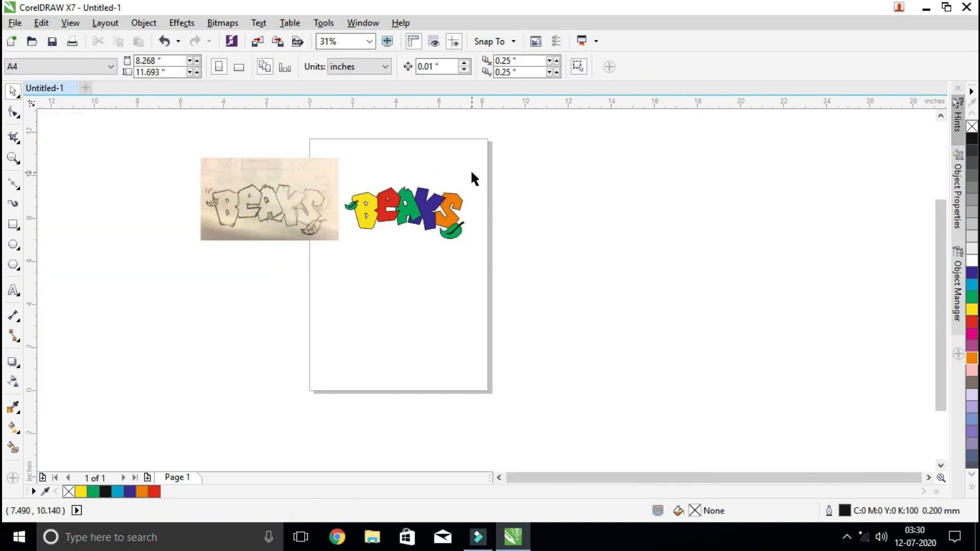
pyautogui.moveTo(294, 186)
pyautogui.mouseDown()
pyautogui.moveTo(344, 304)
pyautogui.moveTo(436, 304)
pyautogui.moveTo(430, 275)
pyautogui.mouseUp()
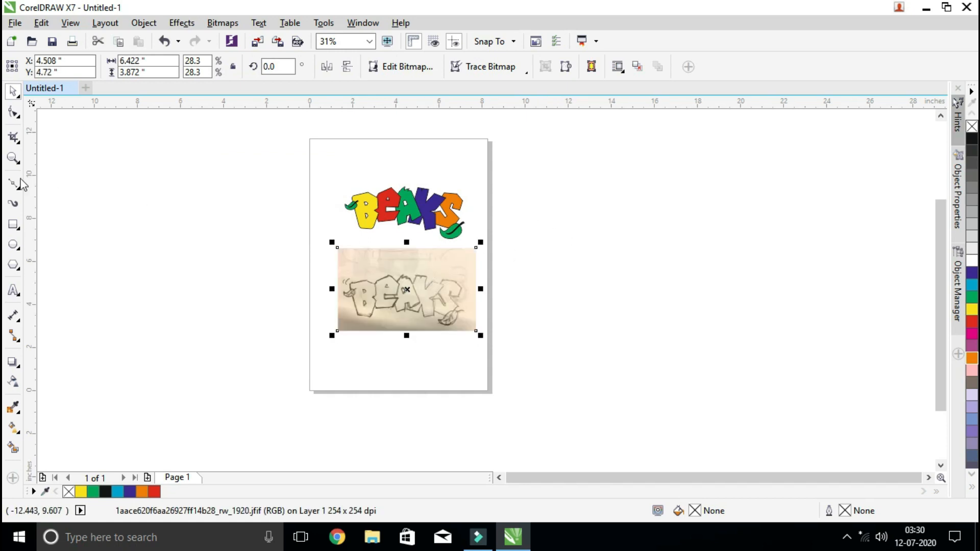
# Try pulling the B, E, A, K and S apart as separate shapes, and undo the moves
pyautogui.click(13, 157)
pyautogui.moveTo(328, 179); pyautogui.dragTo(498, 337)
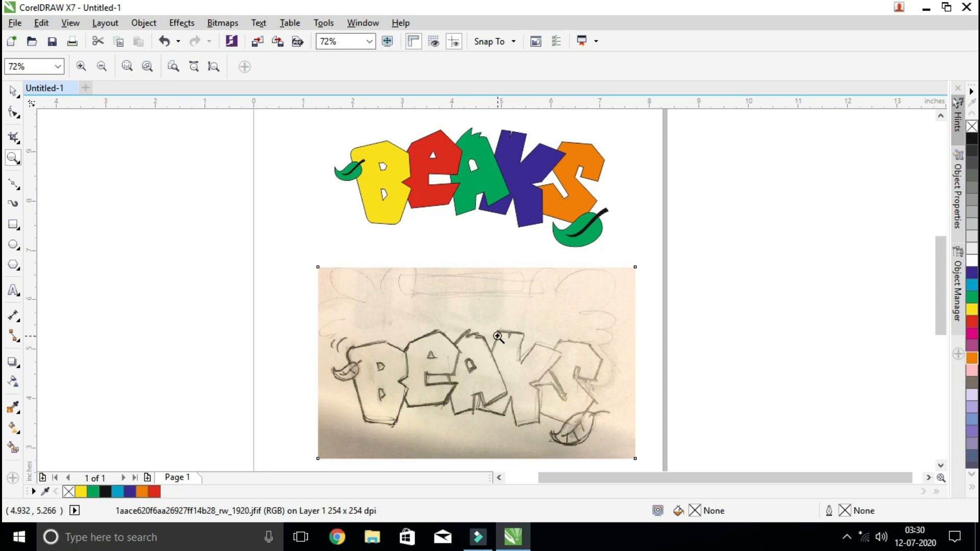
pyautogui.click(12, 91)
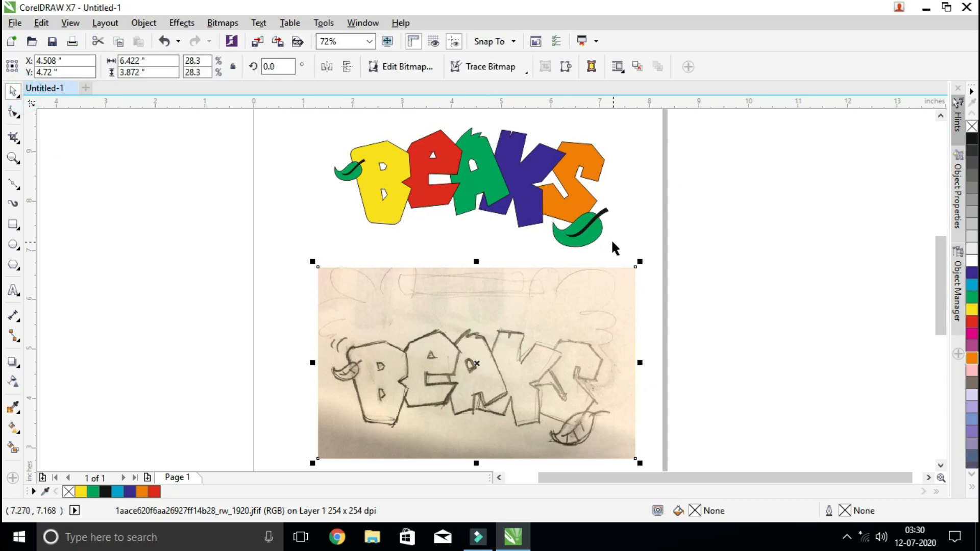
pyautogui.moveTo(390, 201); pyautogui.dragTo(414, 246)
pyautogui.moveTo(462, 205); pyautogui.dragTo(482, 215)
pyautogui.moveTo(567, 194); pyautogui.dragTo(623, 194)
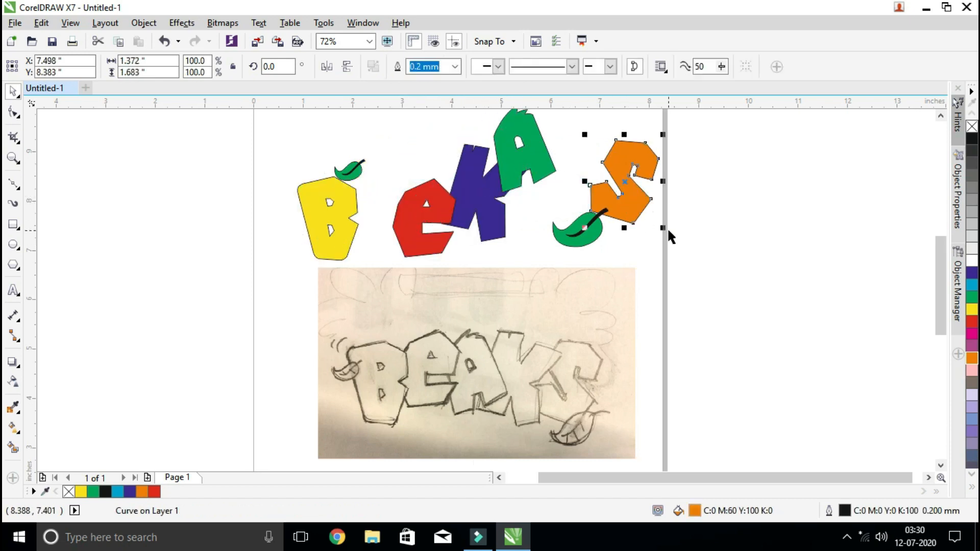
pyautogui.hotkey('ctrl', 'z')
pyautogui.hotkey('ctrl', 'z')
pyautogui.hotkey('ctrl', 'z')
pyautogui.hotkey('ctrl', 'z')
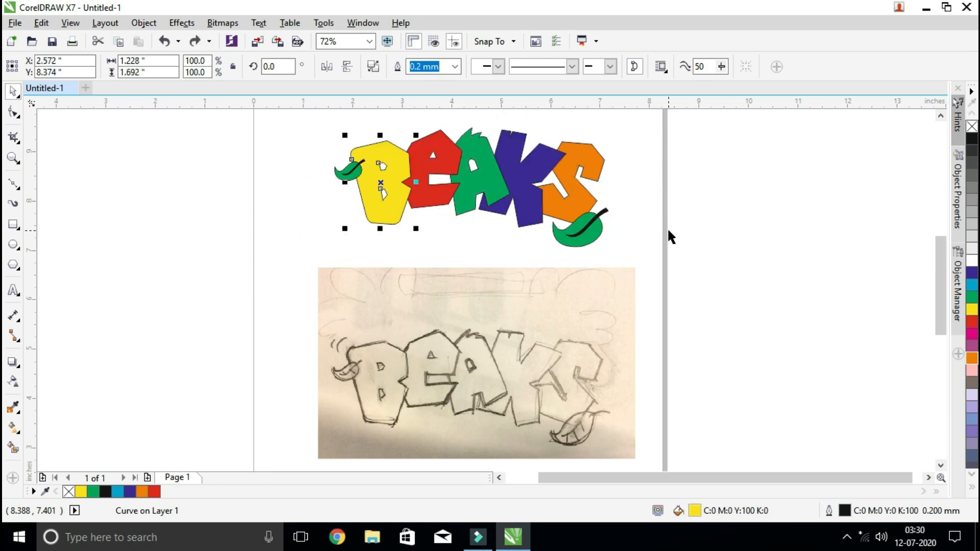
pyautogui.click(668, 231)
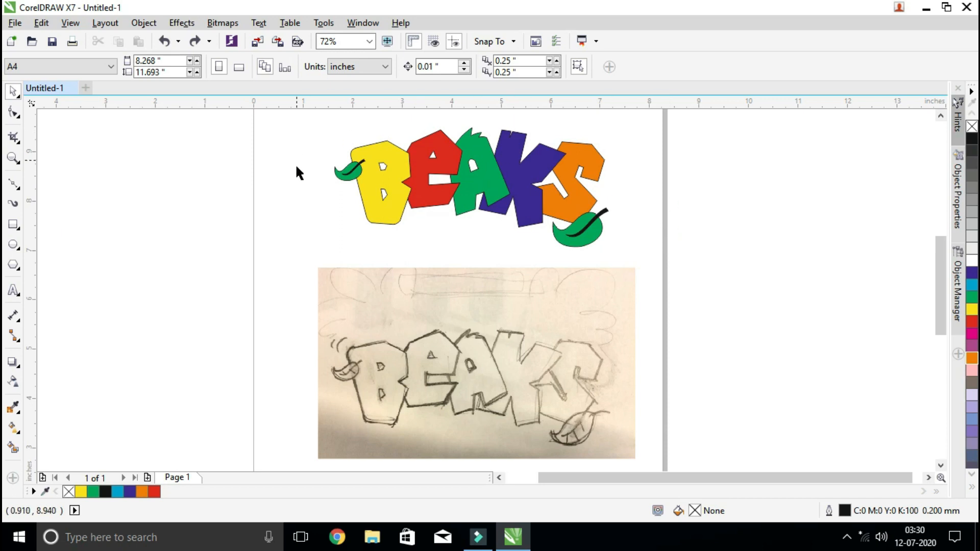
# Rotate the green A freehand, ending with a counterclockwise tilt of about 23.3°
pyautogui.click(498, 318)
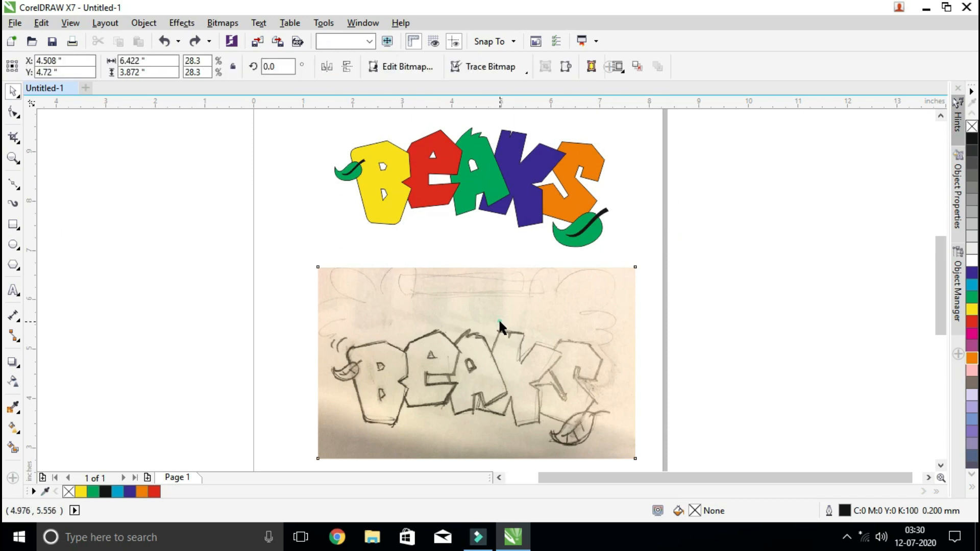
pyautogui.click(703, 262)
pyautogui.click(12, 159)
pyautogui.moveTo(317, 121); pyautogui.dragTo(652, 268)
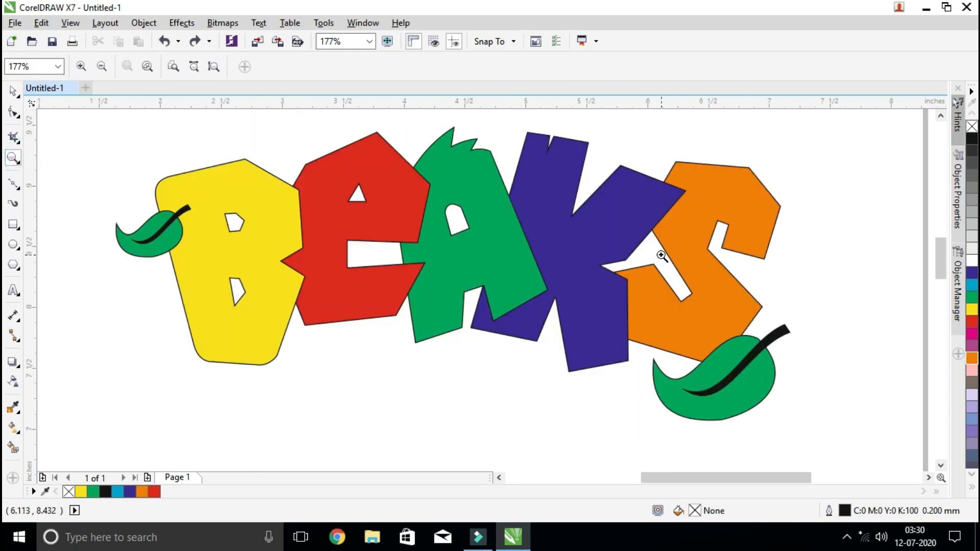
pyautogui.click(13, 91)
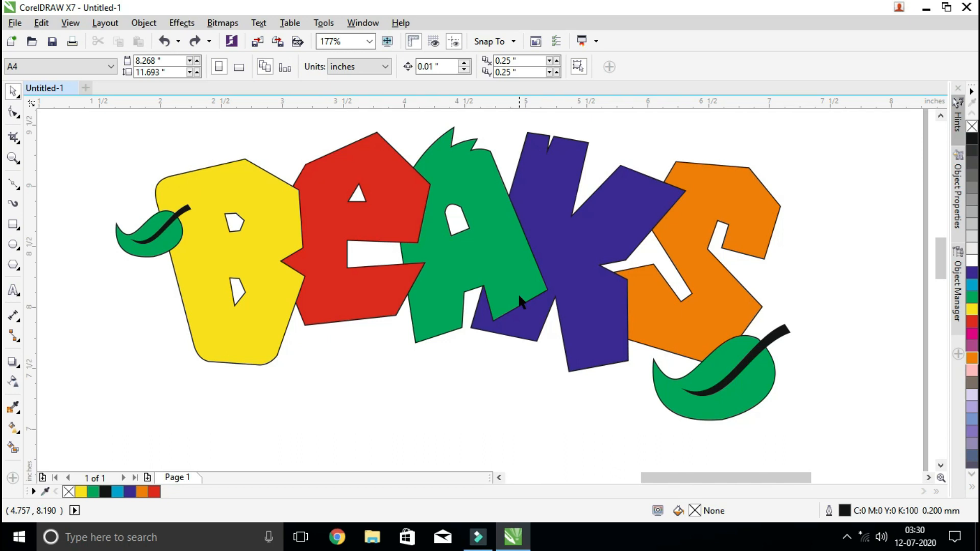
pyautogui.click(513, 246)
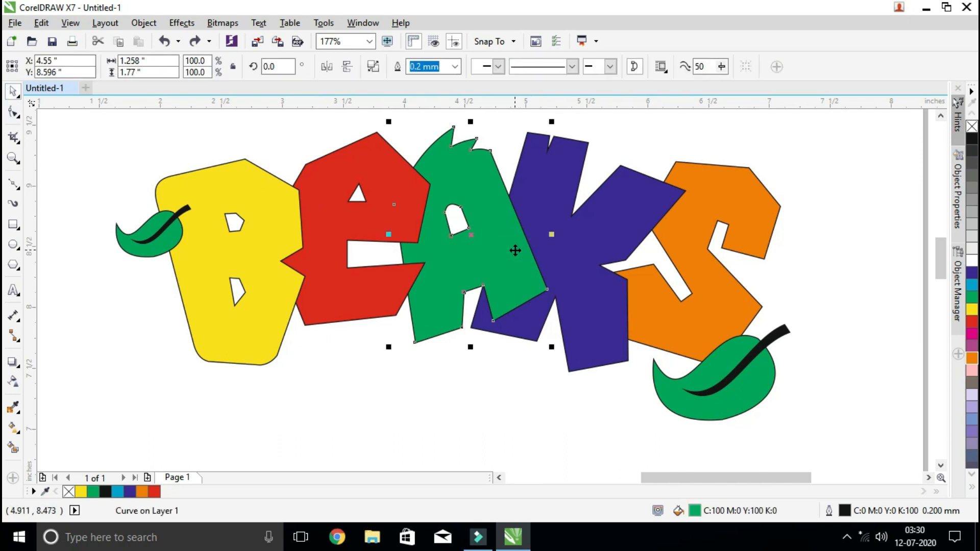
pyautogui.click(513, 253)
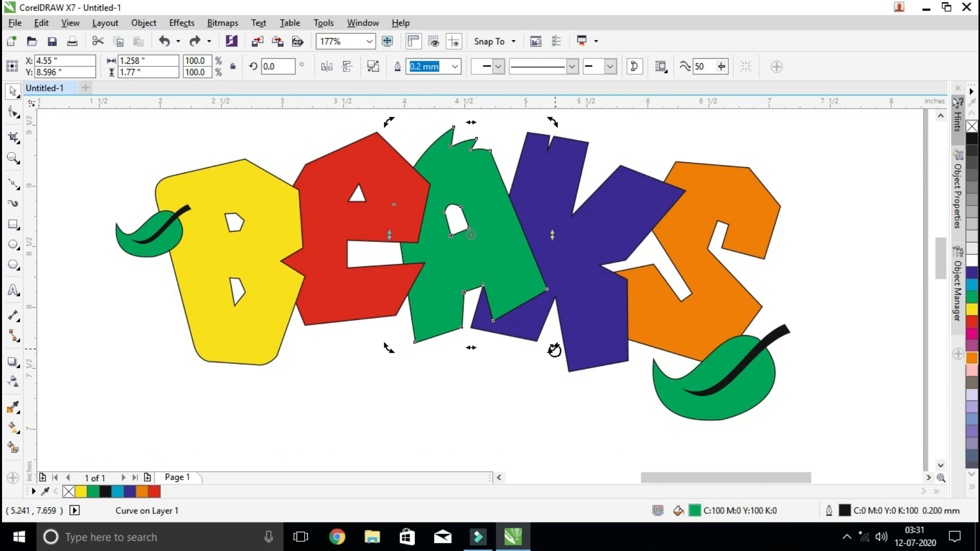
pyautogui.moveTo(555, 350); pyautogui.dragTo(485, 375)
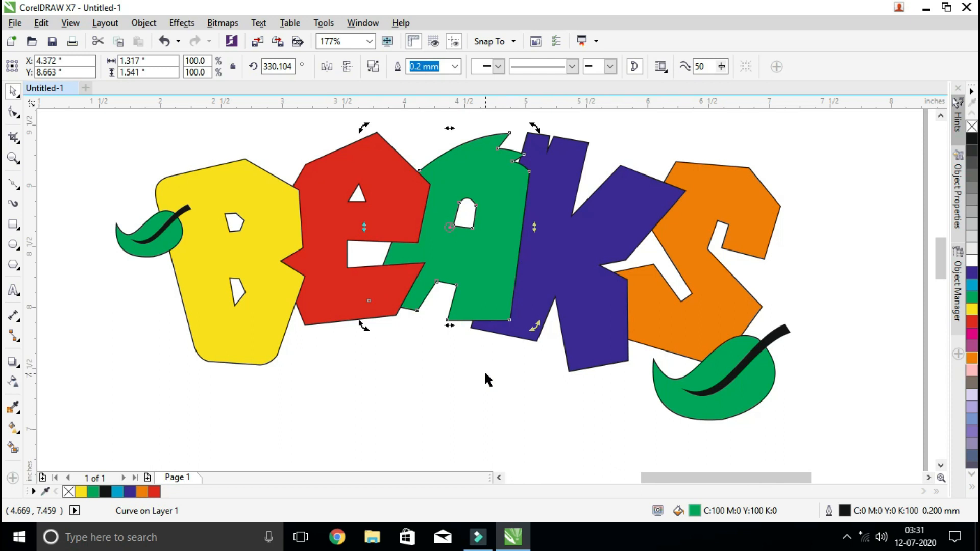
pyautogui.moveTo(532, 328); pyautogui.dragTo(602, 300)
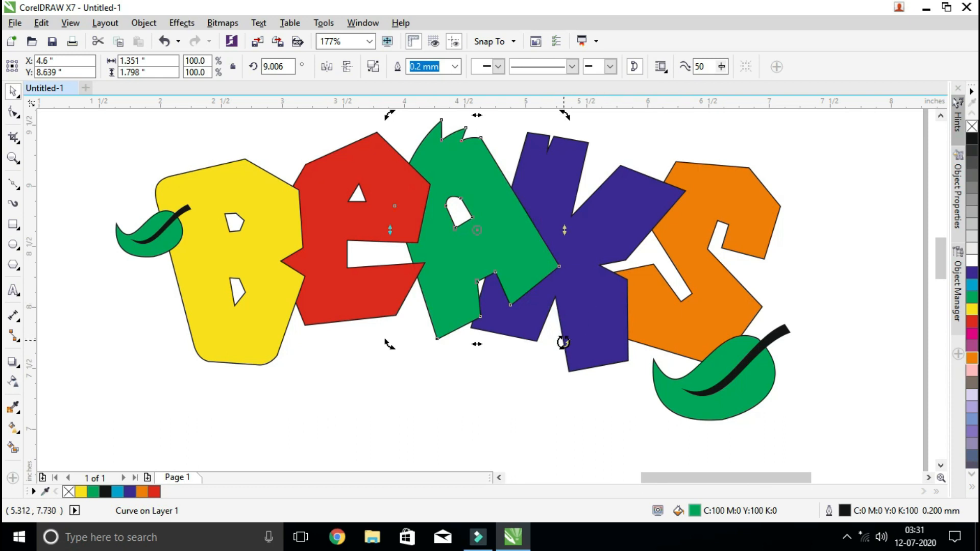
pyautogui.moveTo(562, 342); pyautogui.dragTo(597, 329)
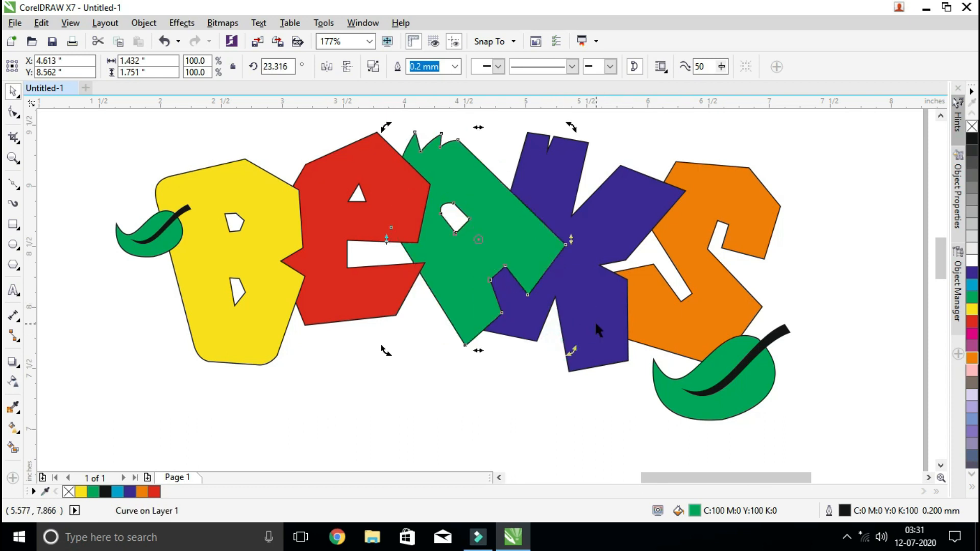
# Rotate the orange S counterclockwise by about 29.4°
pyautogui.click(688, 323)
pyautogui.click(689, 324)
pyautogui.moveTo(789, 159); pyautogui.dragTo(722, 147)
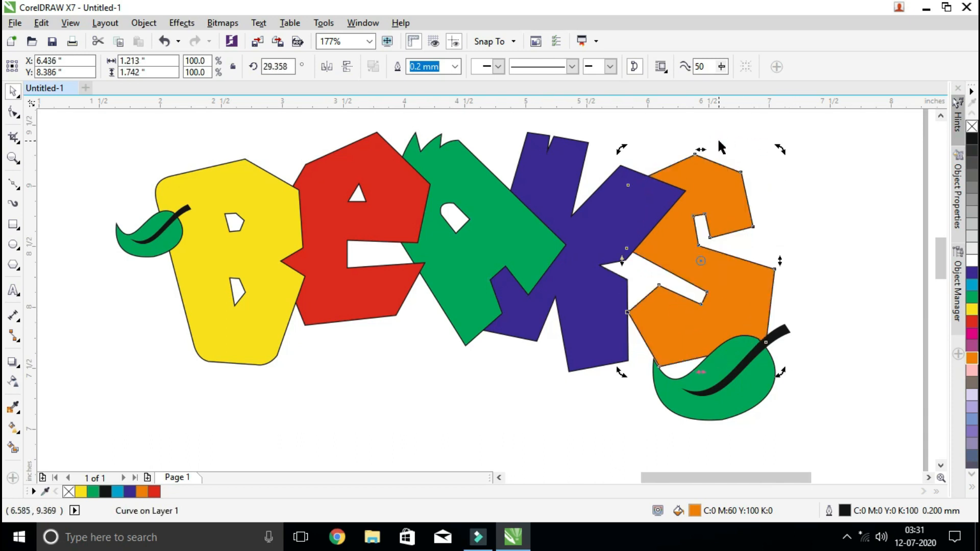
# Tilt the red E counterclockwise, keeping it between the yellow B and the green A
pyautogui.click(373, 214)
pyautogui.click(357, 155)
pyautogui.click(263, 125)
pyautogui.click(313, 164)
pyautogui.click(319, 169)
pyautogui.moveTo(264, 129); pyautogui.dragTo(251, 158)
# Rotate the yellow B clockwise by about 20°, to a rotation angle of about 340°
pyautogui.click(276, 321)
pyautogui.click(276, 321)
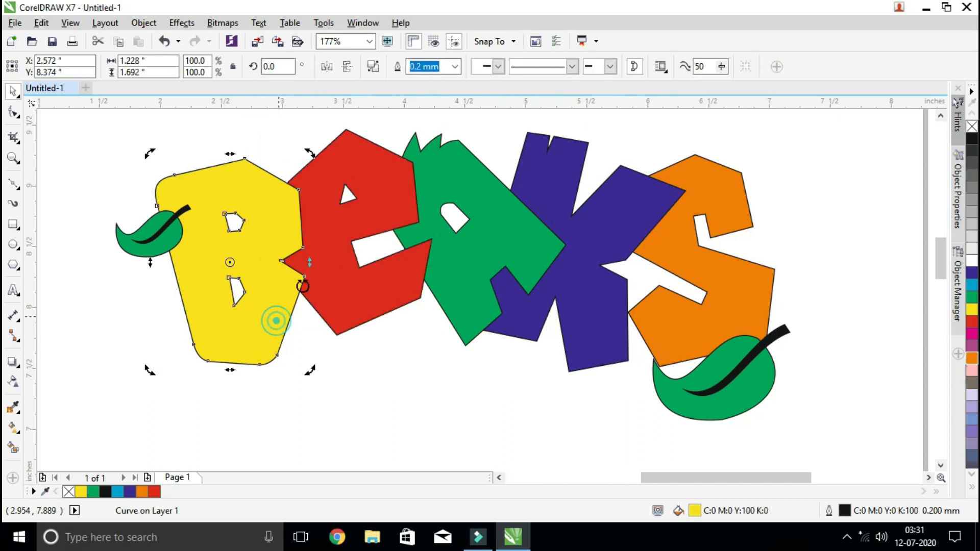
pyautogui.moveTo(310, 154); pyautogui.dragTo(320, 204)
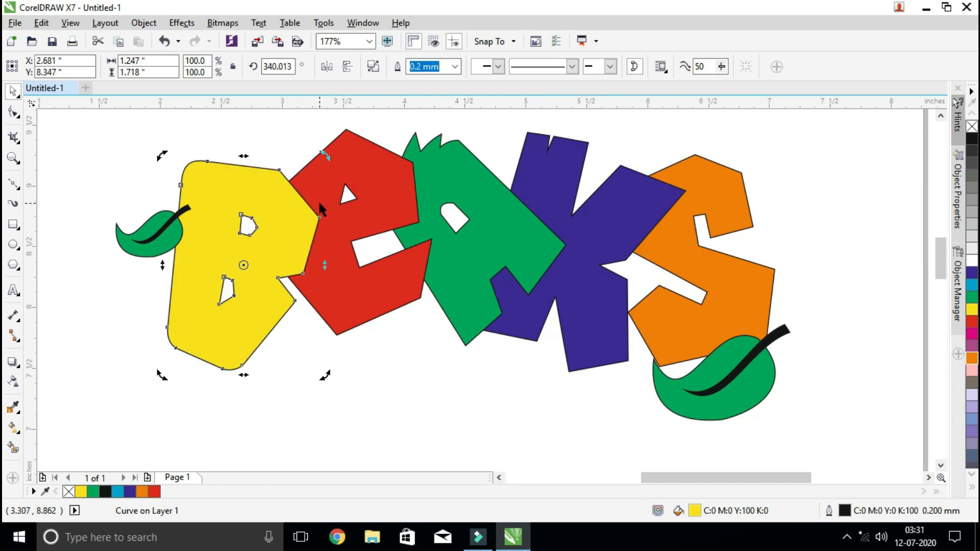
pyautogui.click(444, 400)
pyautogui.scroll(-4, 570, 368)
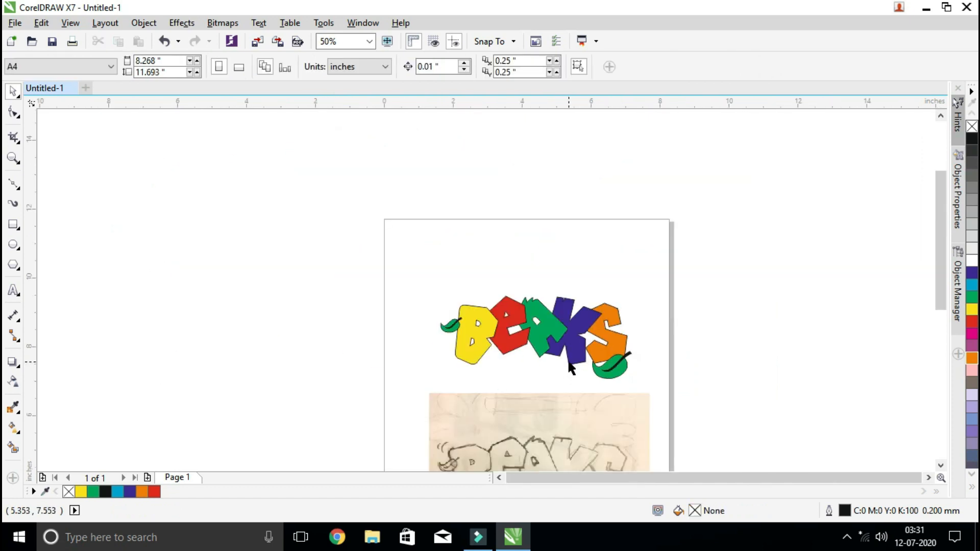
pyautogui.scroll(-2, 570, 368)
pyautogui.click(565, 404)
pyautogui.click(663, 384)
pyautogui.click(13, 157)
pyautogui.moveTo(492, 324); pyautogui.dragTo(624, 438)
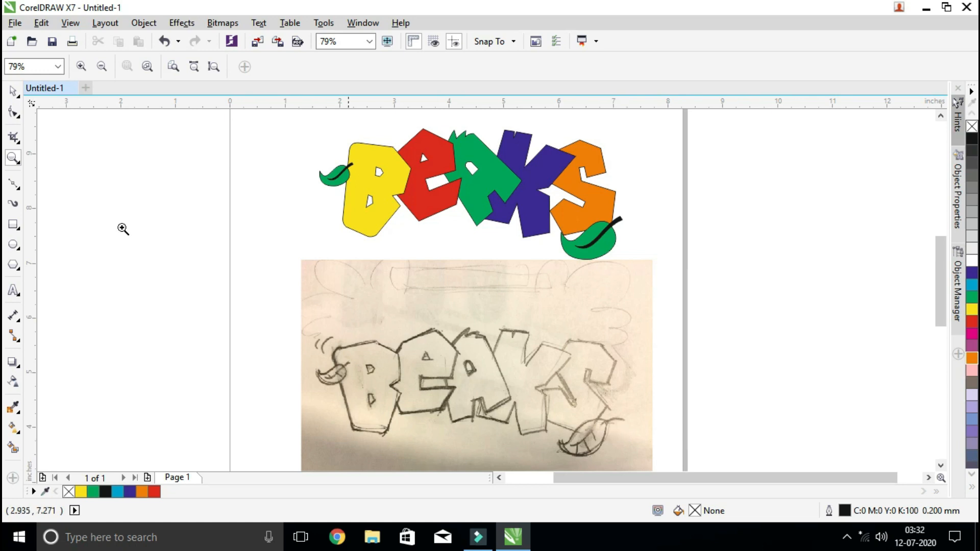
# Rotate the green A clockwise to a rotation angle of about 325.1°, leaning it against the blue K
pyautogui.click(12, 90)
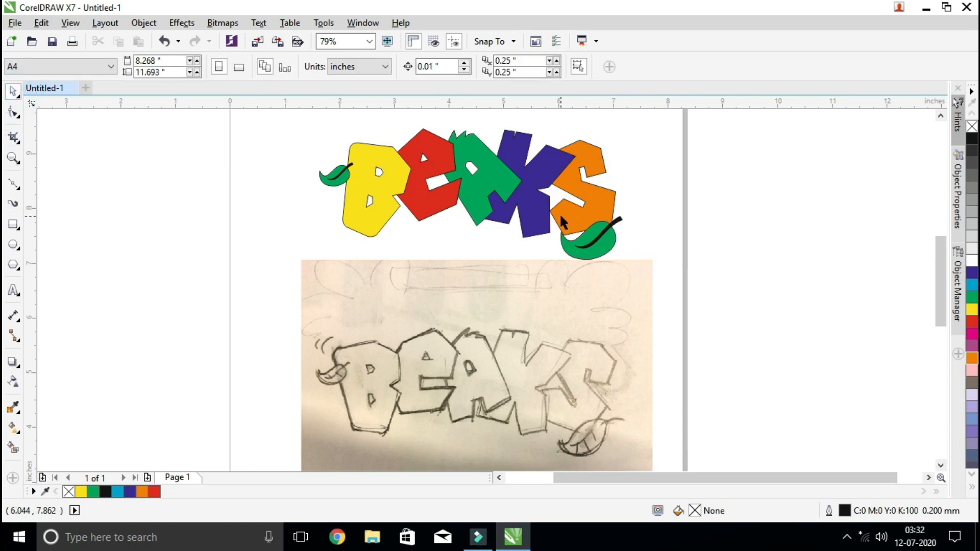
pyautogui.click(503, 195)
pyautogui.click(514, 190)
pyautogui.moveTo(526, 230); pyautogui.dragTo(452, 265)
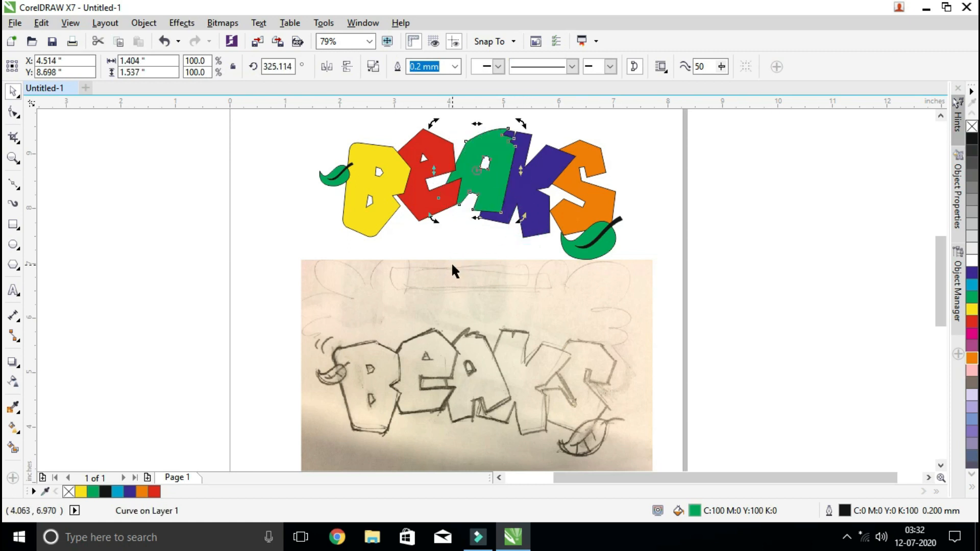
pyautogui.click(701, 199)
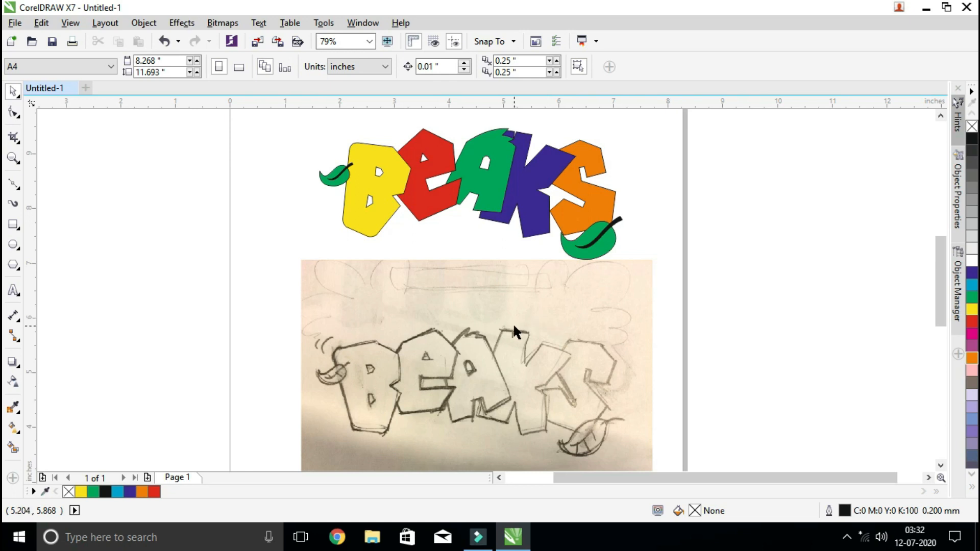
# Delete the imported BEAKS sketch below the coloured lettering
pyautogui.click(517, 344)
pyautogui.click(560, 400)
pyautogui.moveTo(486, 392); pyautogui.dragTo(448, 393)
pyautogui.press('Delete')
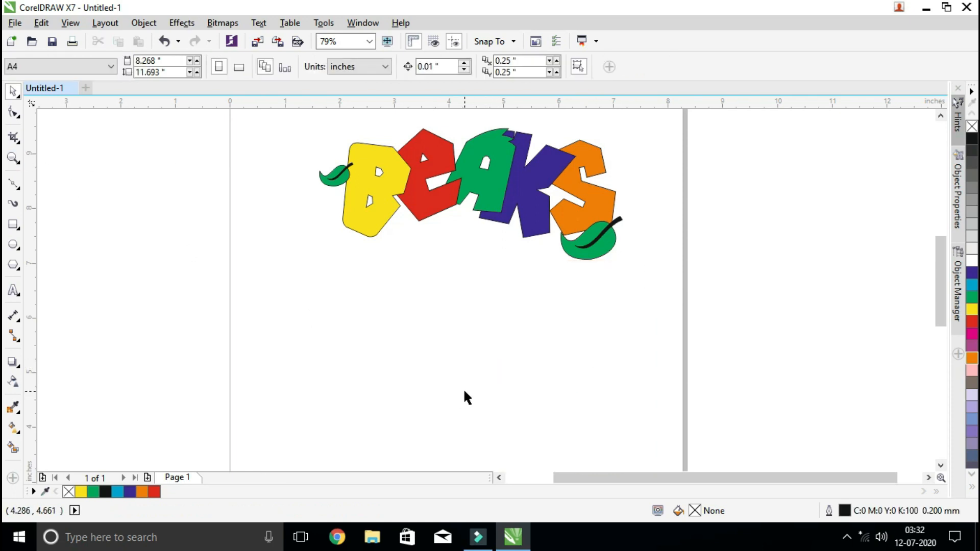
# Undo the sketch deletion and all the trial letter rotations, back to the green A's untilted position
pyautogui.hotkey('ctrl', 'z')
pyautogui.hotkey('ctrl', 'z')
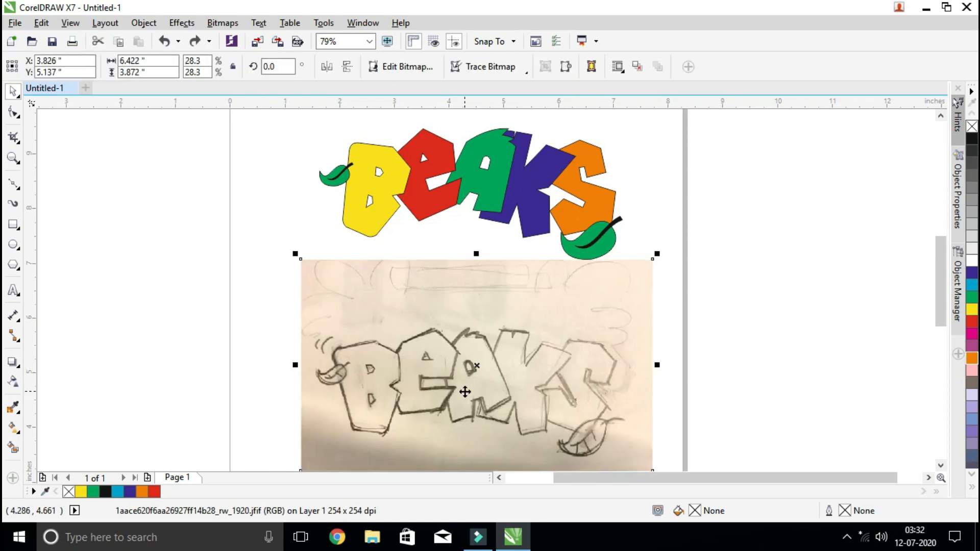
pyautogui.hotkey('ctrl', 'z')
pyautogui.hotkey('ctrl', 'z')
pyautogui.hotkey('ctrl', 'z')
pyautogui.hotkey('ctrl', 'z')
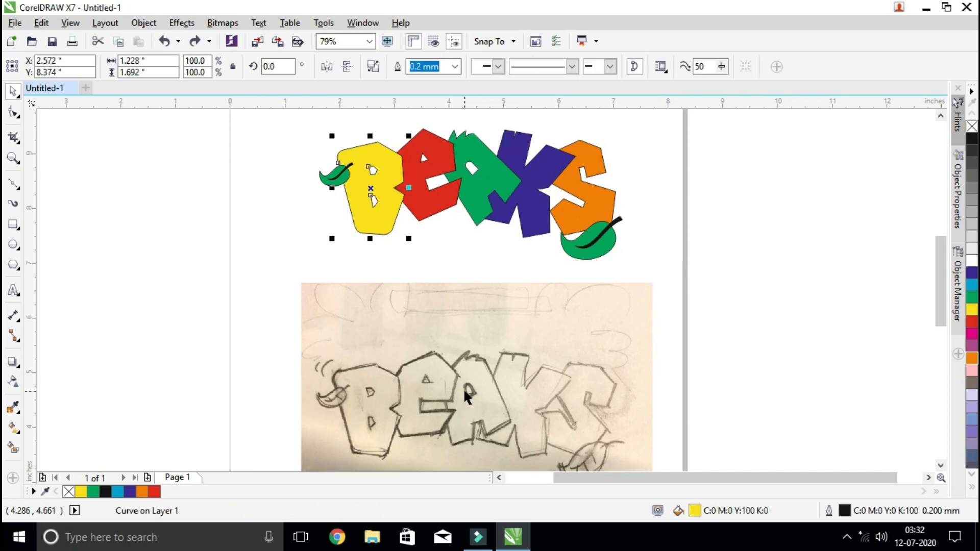
pyautogui.hotkey('ctrl', 'z')
pyautogui.hotkey('ctrl', 'z')
pyautogui.hotkey('ctrl', 'z')
pyautogui.hotkey('ctrl', 'z')
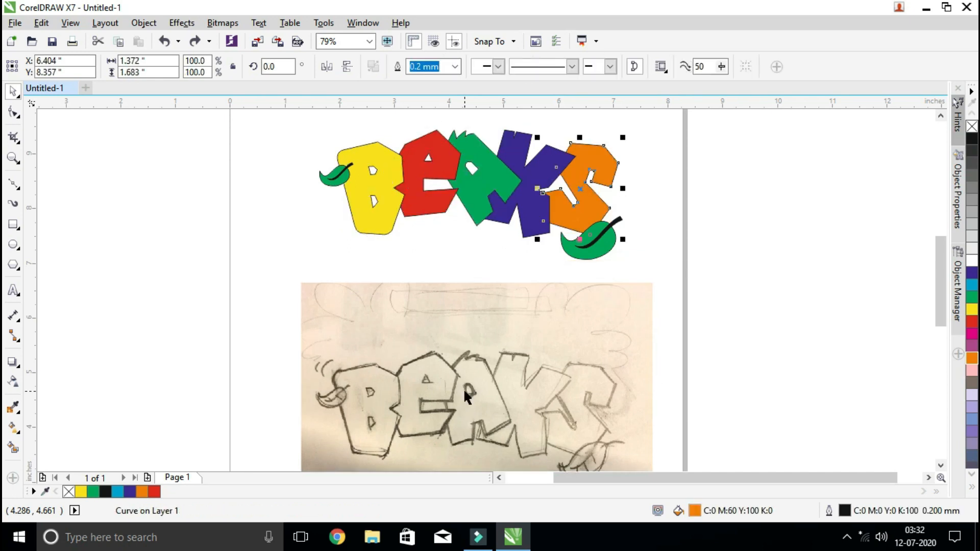
pyautogui.hotkey('ctrl', 'z')
pyautogui.hotkey('ctrl', 'z')
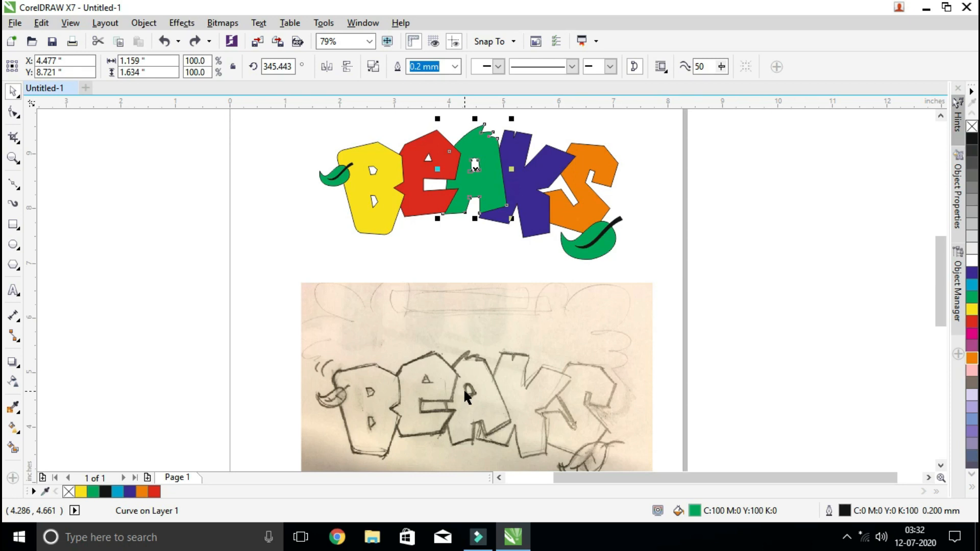
pyautogui.hotkey('ctrl', 'z')
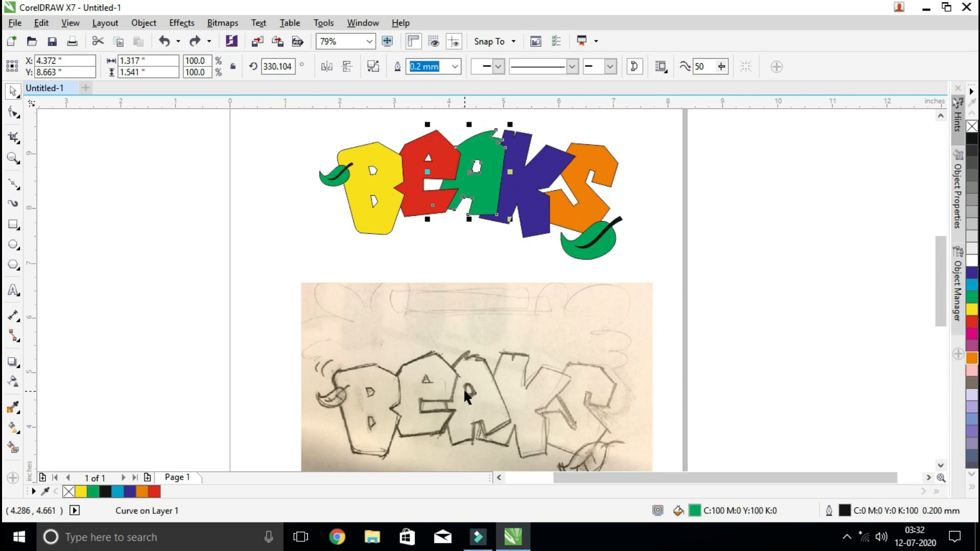
pyautogui.hotkey('ctrl', 'z')
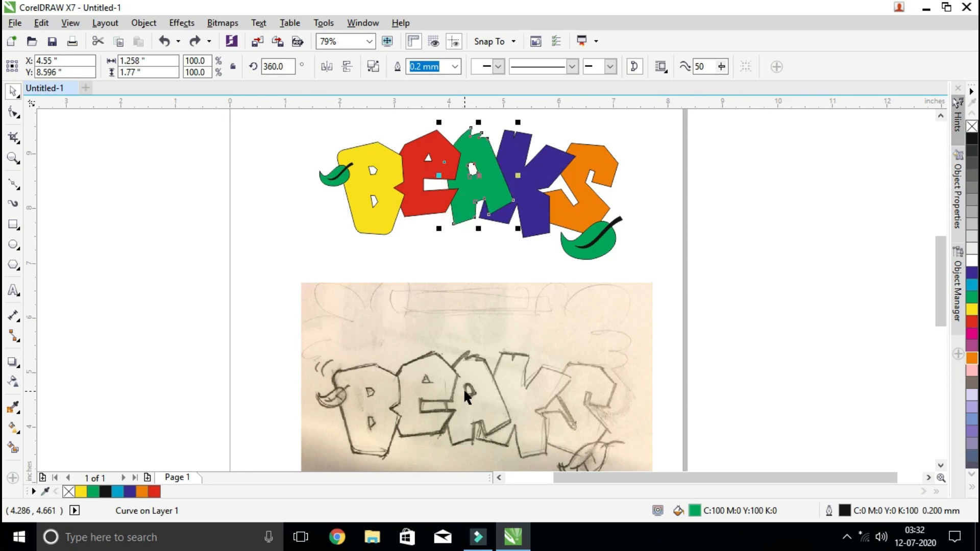
# Delete the imported BEAKS sketch and fit the remaining lettering artwork in view
pyautogui.click(520, 362)
pyautogui.press('Delete')
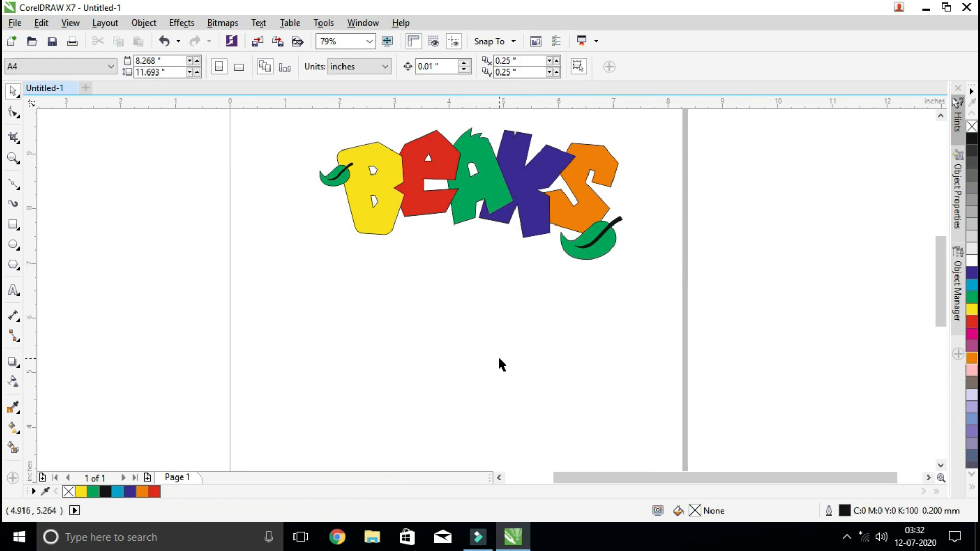
pyautogui.press('F4')
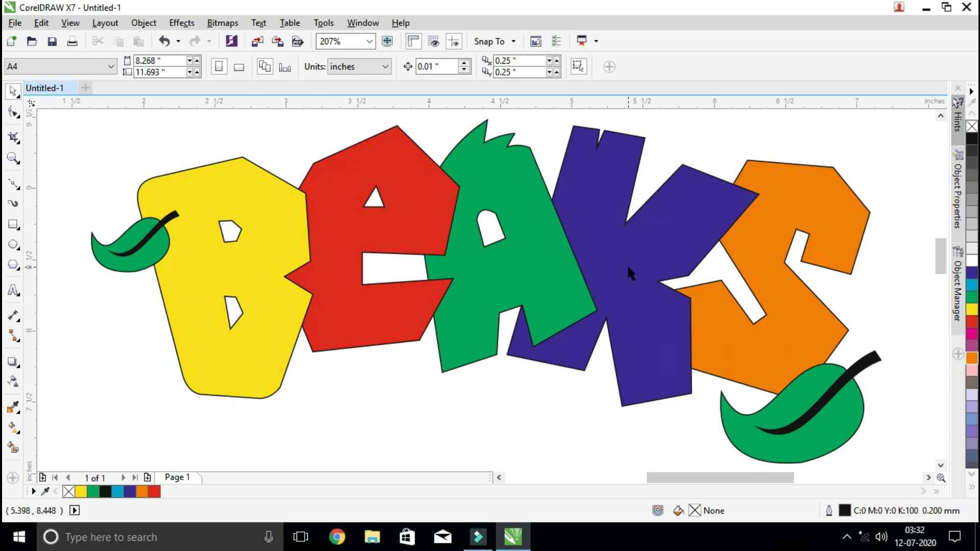
pyautogui.scroll(-3, 628, 269)
pyautogui.scroll(-1, 627, 265)
pyautogui.scroll(1, 627, 264)
pyautogui.scroll(-2, 626, 252)
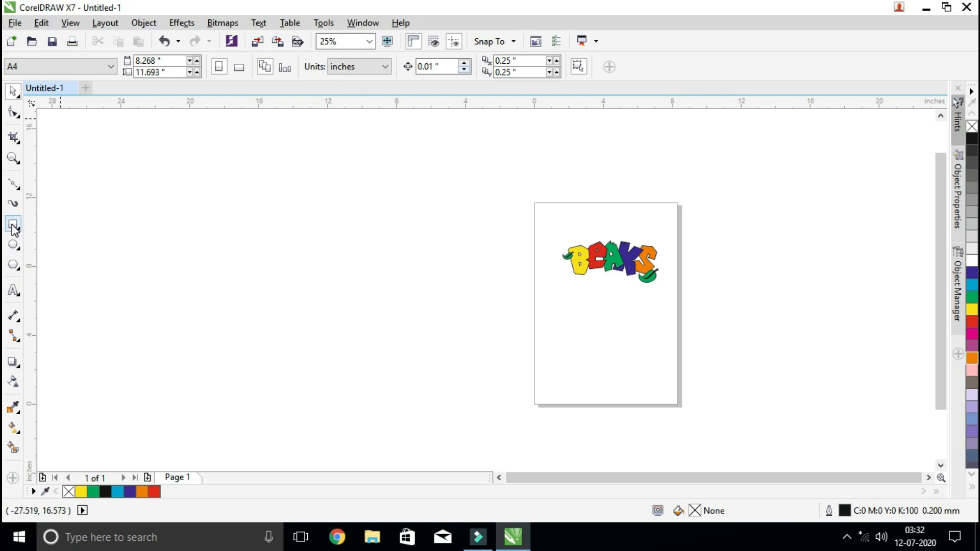
pyautogui.scroll(2, 684, 262)
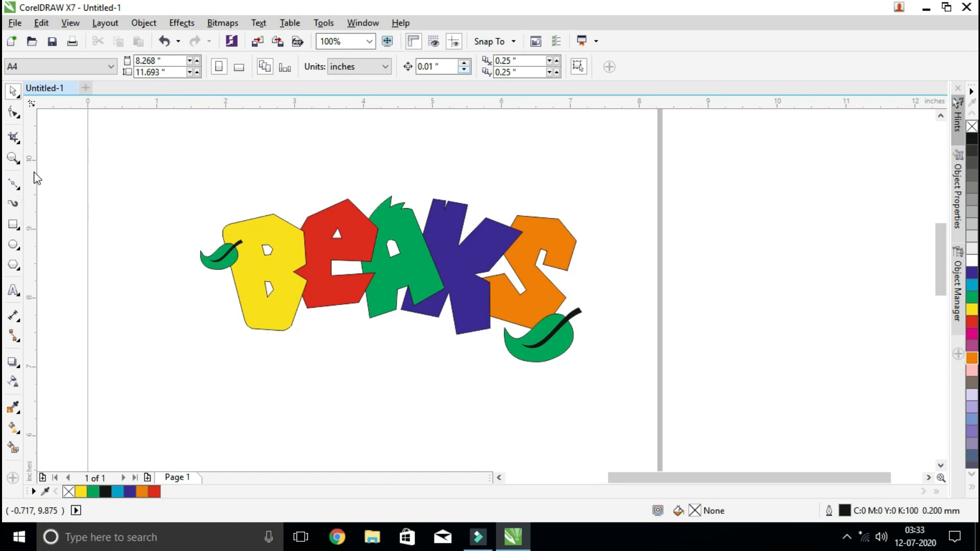
pyautogui.click(14, 184)
pyautogui.click(263, 231)
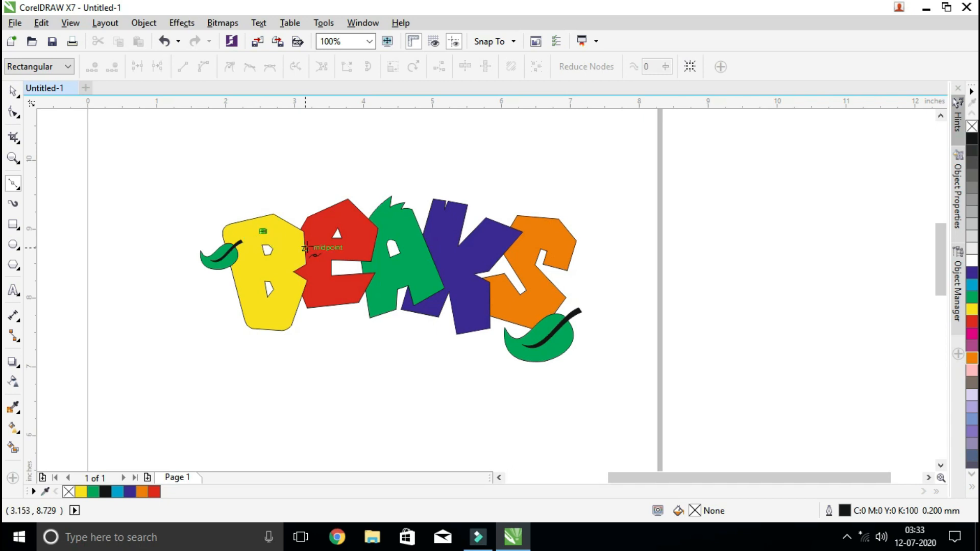
# Select all the letters and both leaves of the BEAKS artwork together
pyautogui.click(13, 91)
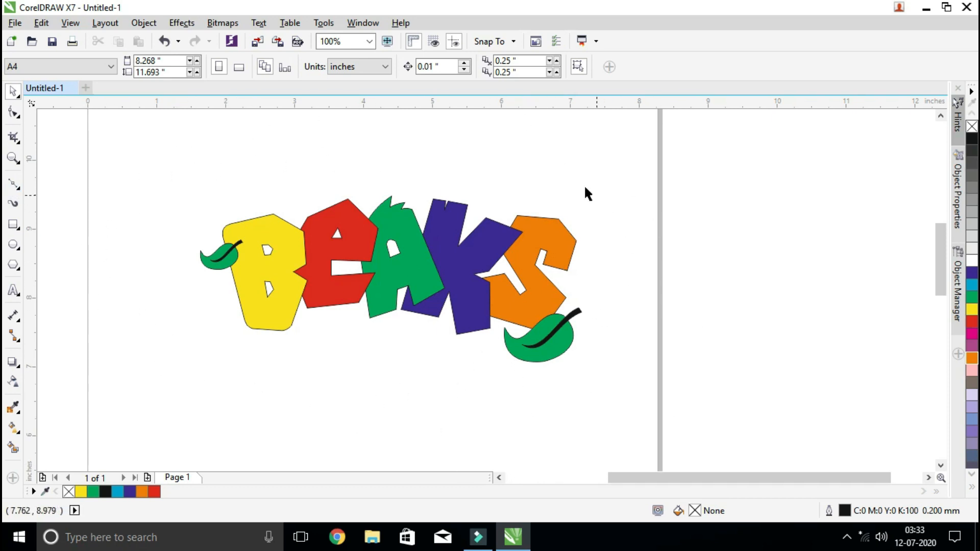
pyautogui.moveTo(164, 157); pyautogui.dragTo(637, 411)
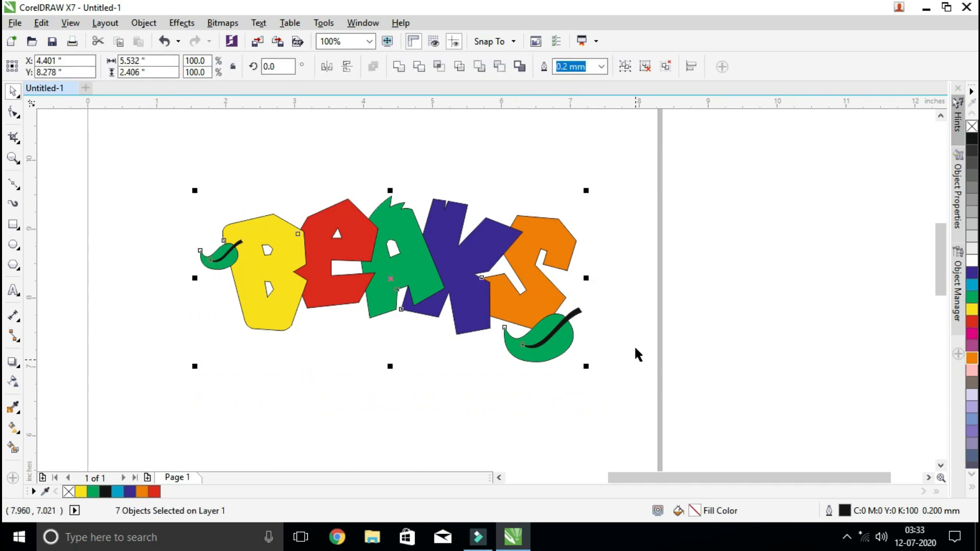